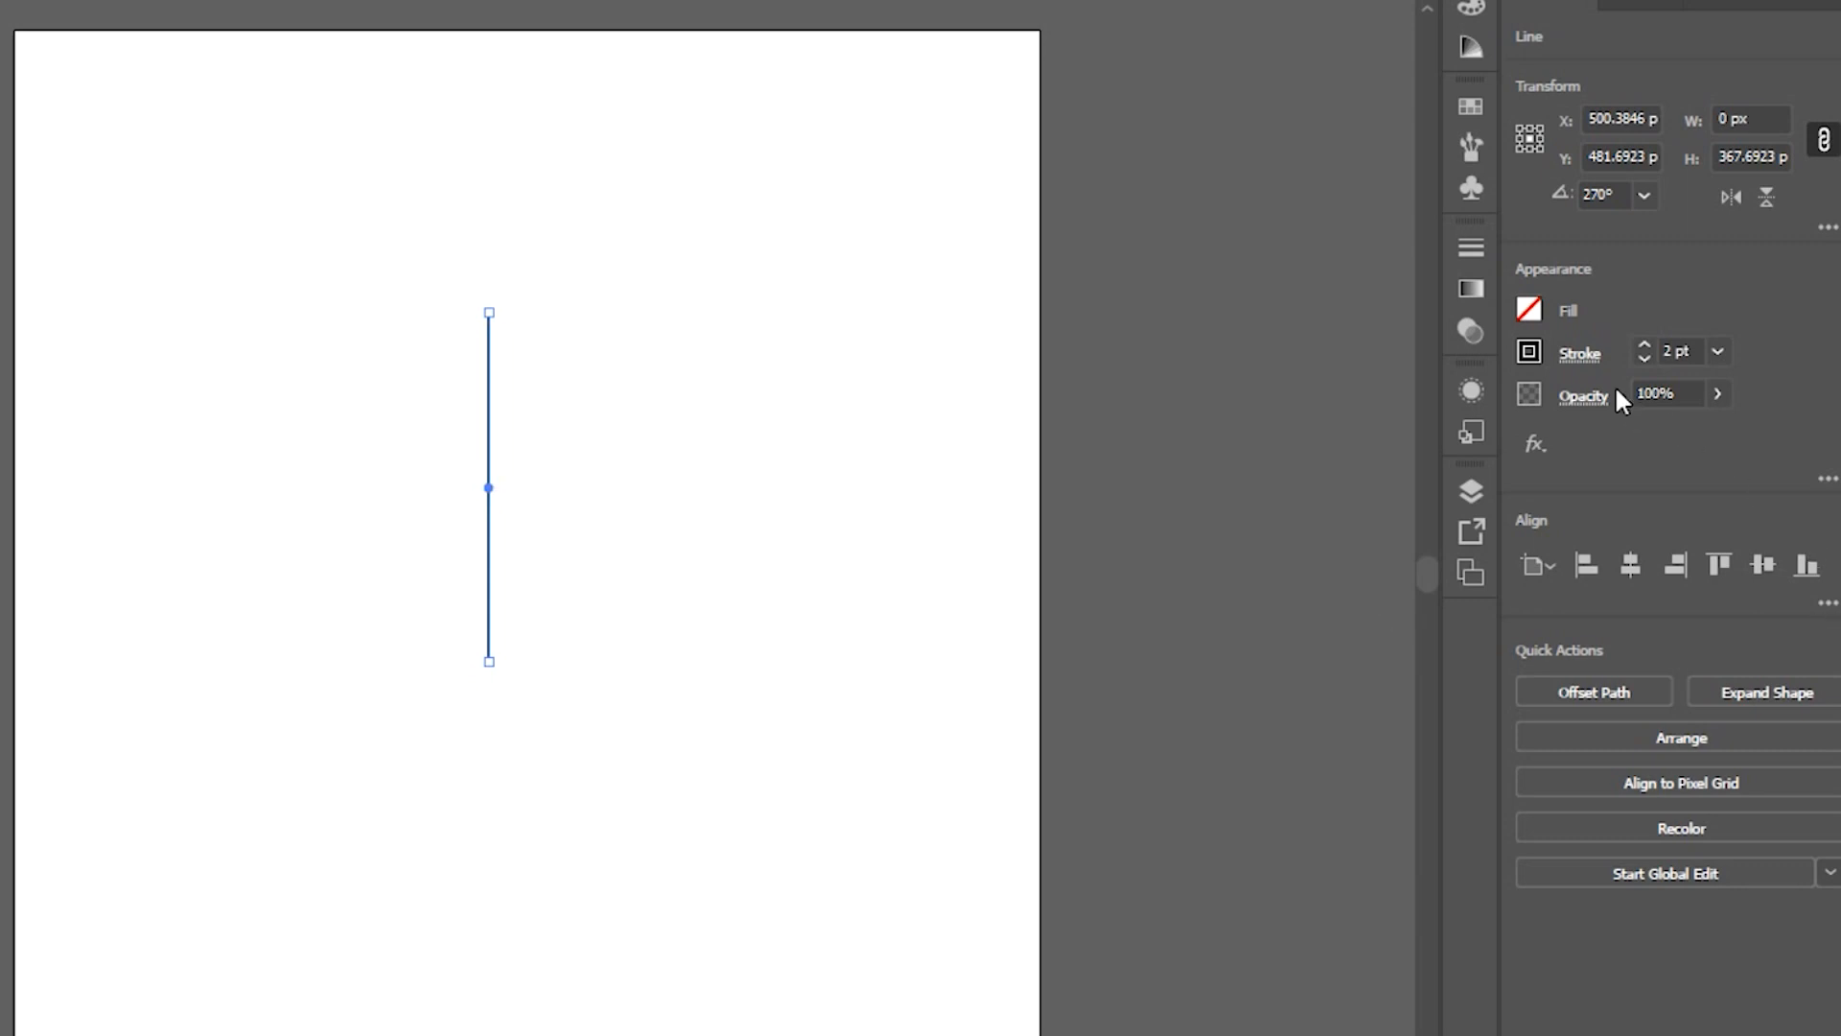
- Examine the different places where the selected line's stroke options can be opened
{"action": "left_click", "coordinate": [1579, 353]}
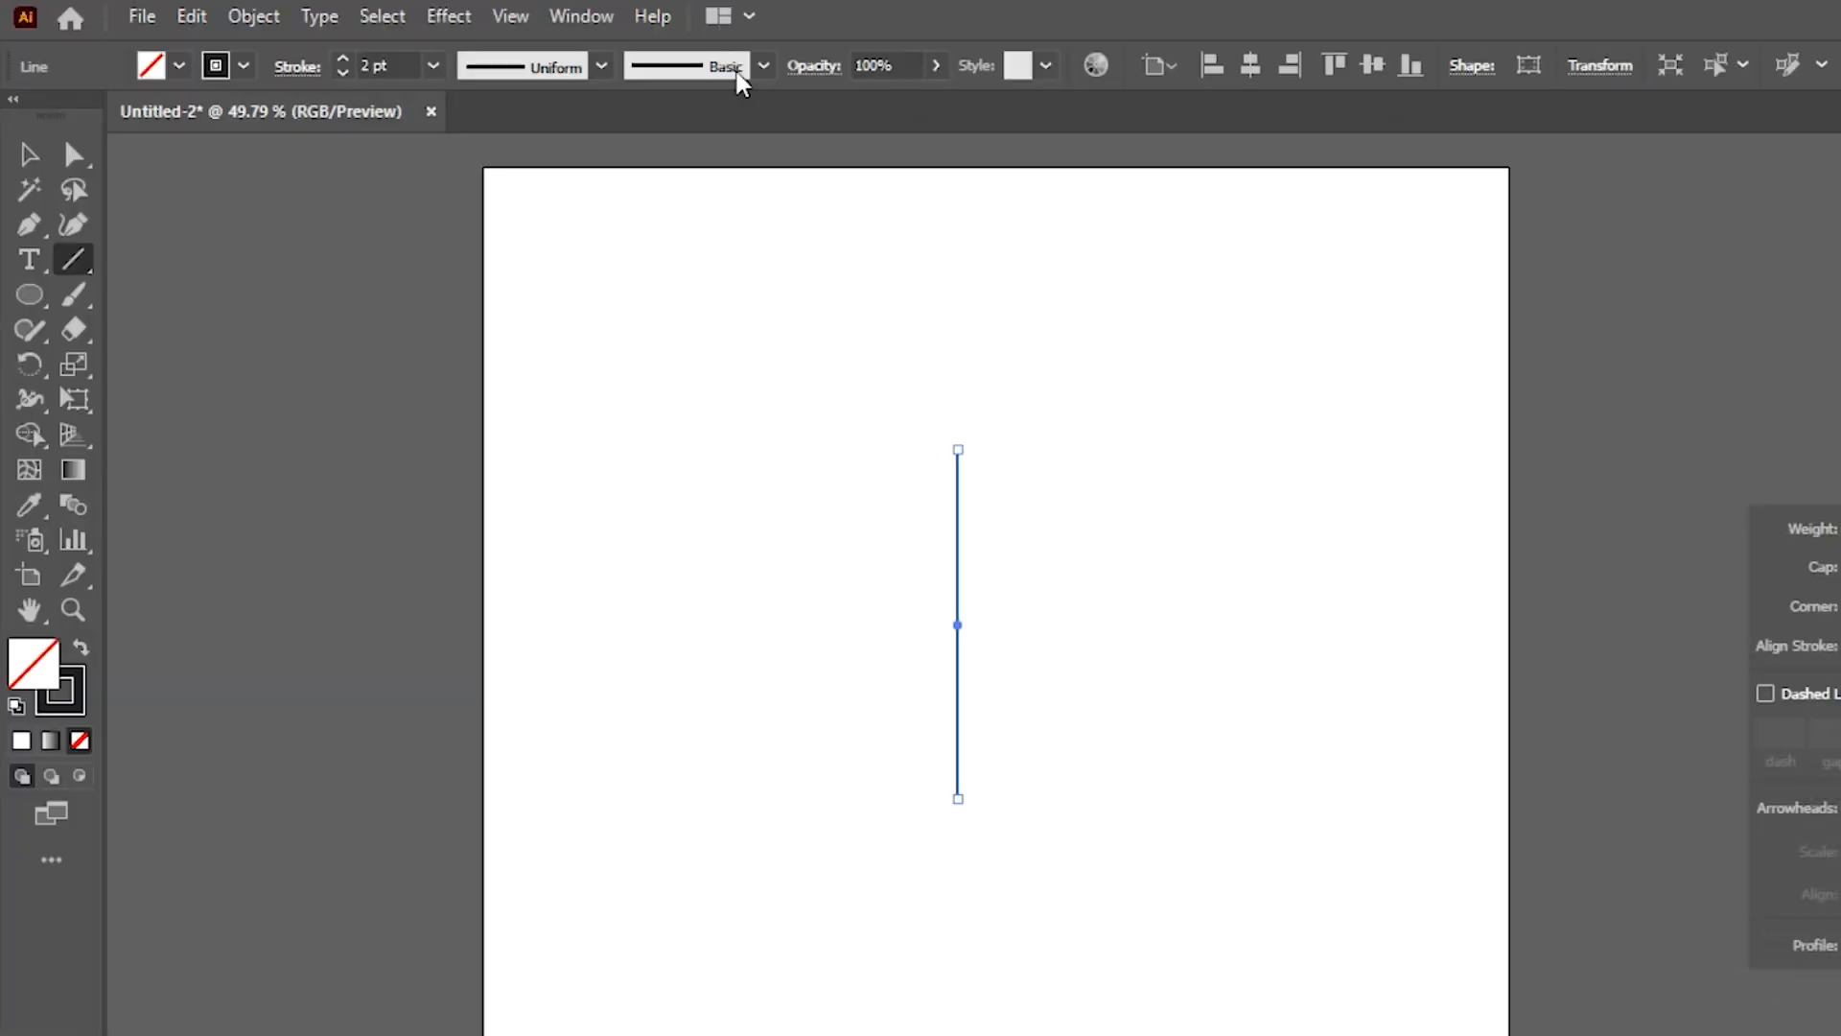
{"action": "left_click", "coordinate": [301, 83]}
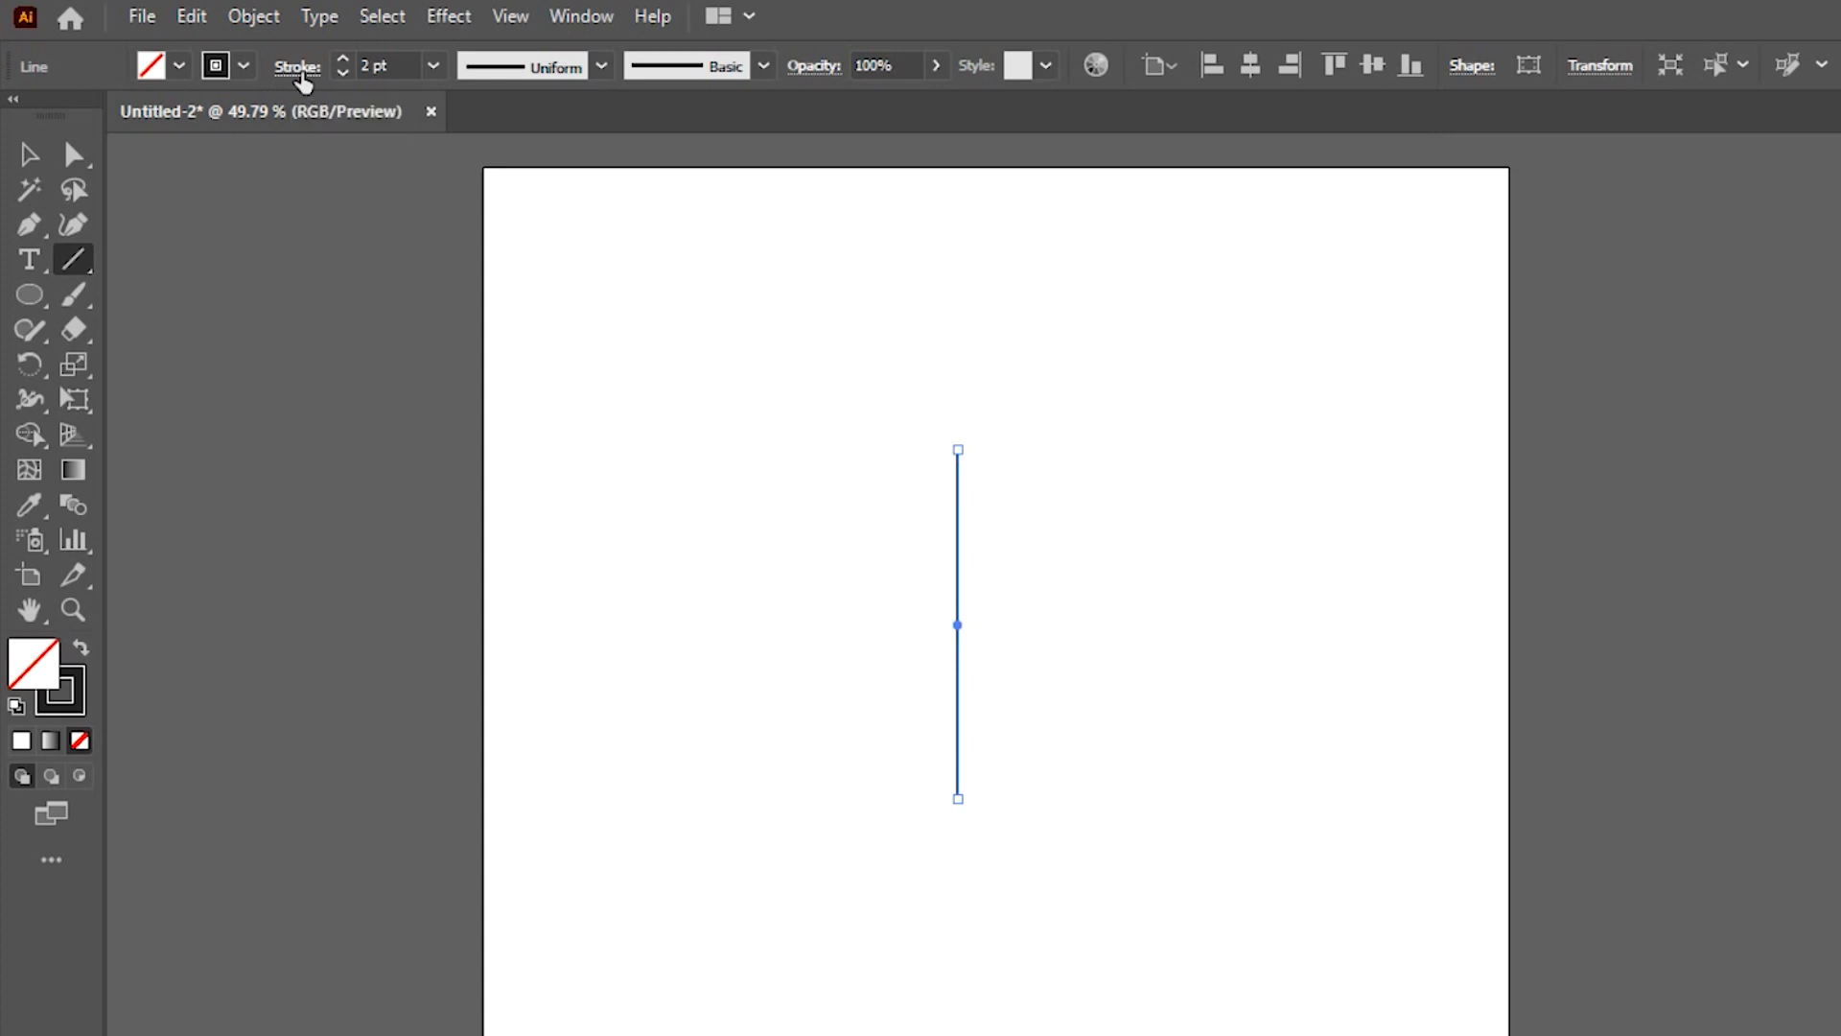
{"action": "left_click", "coordinate": [301, 83]}
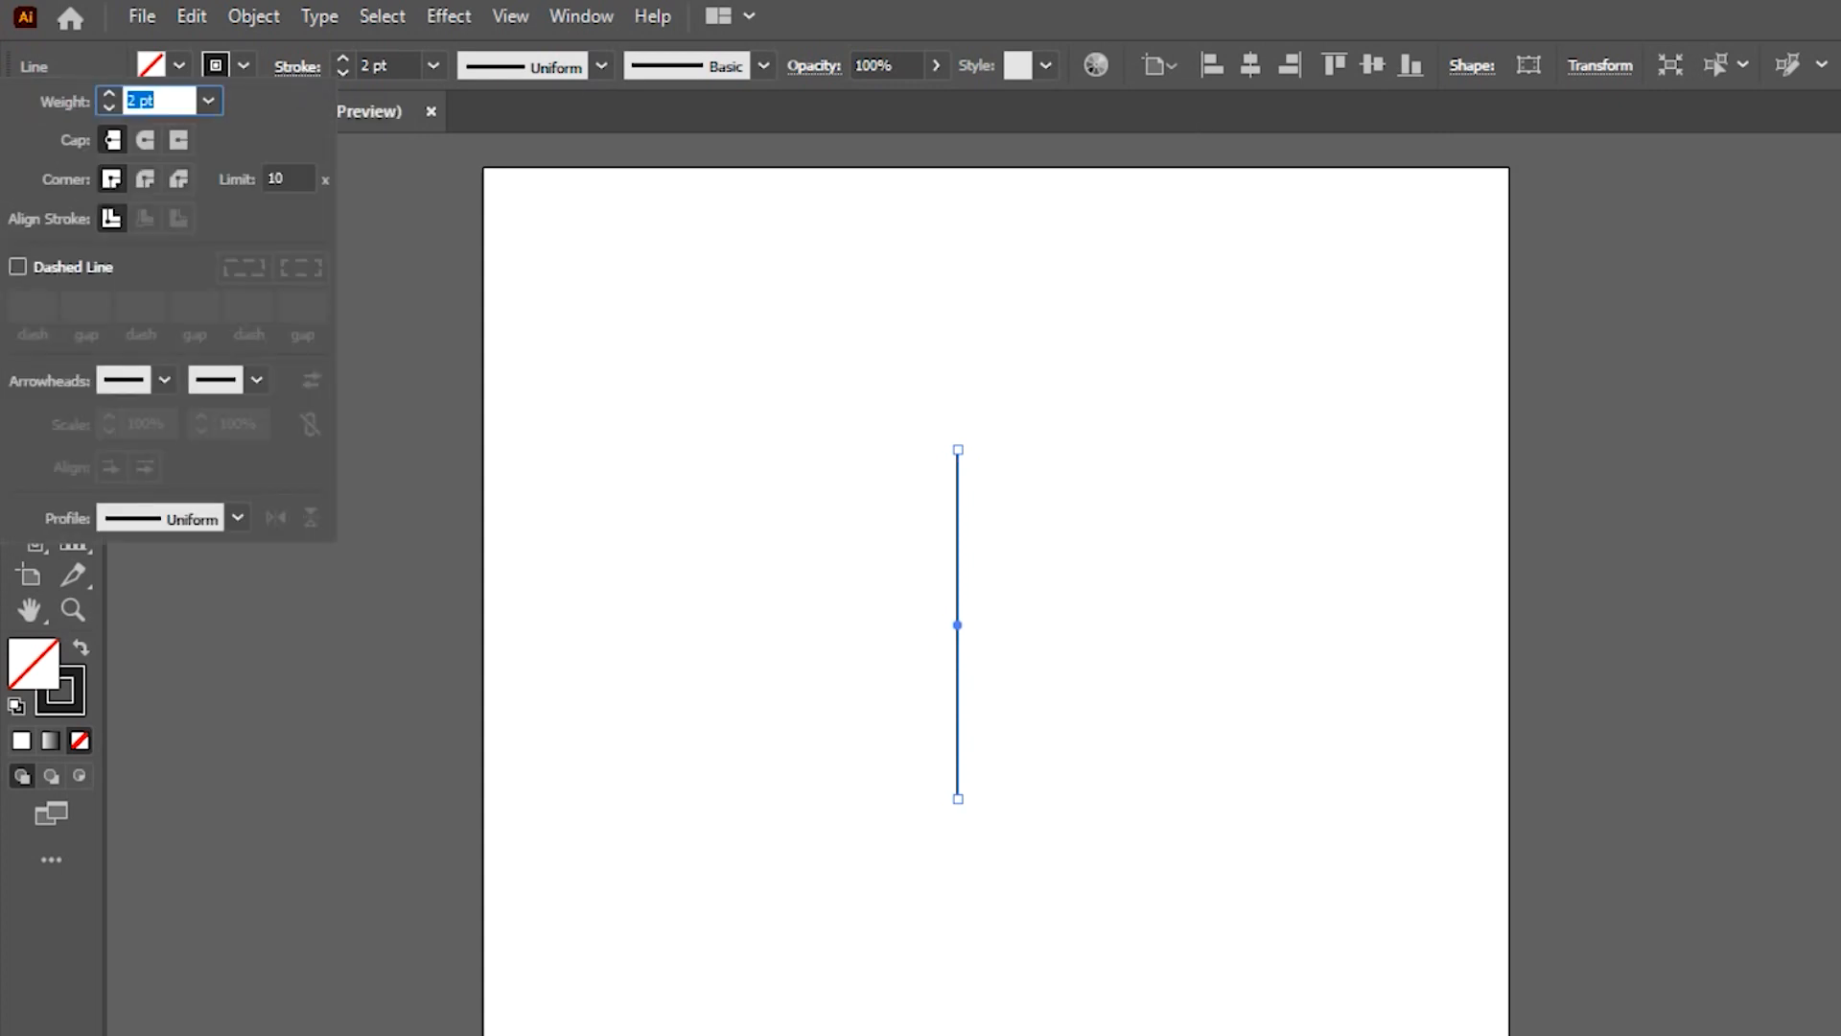
{"action": "left_click", "coordinate": [591, 24]}
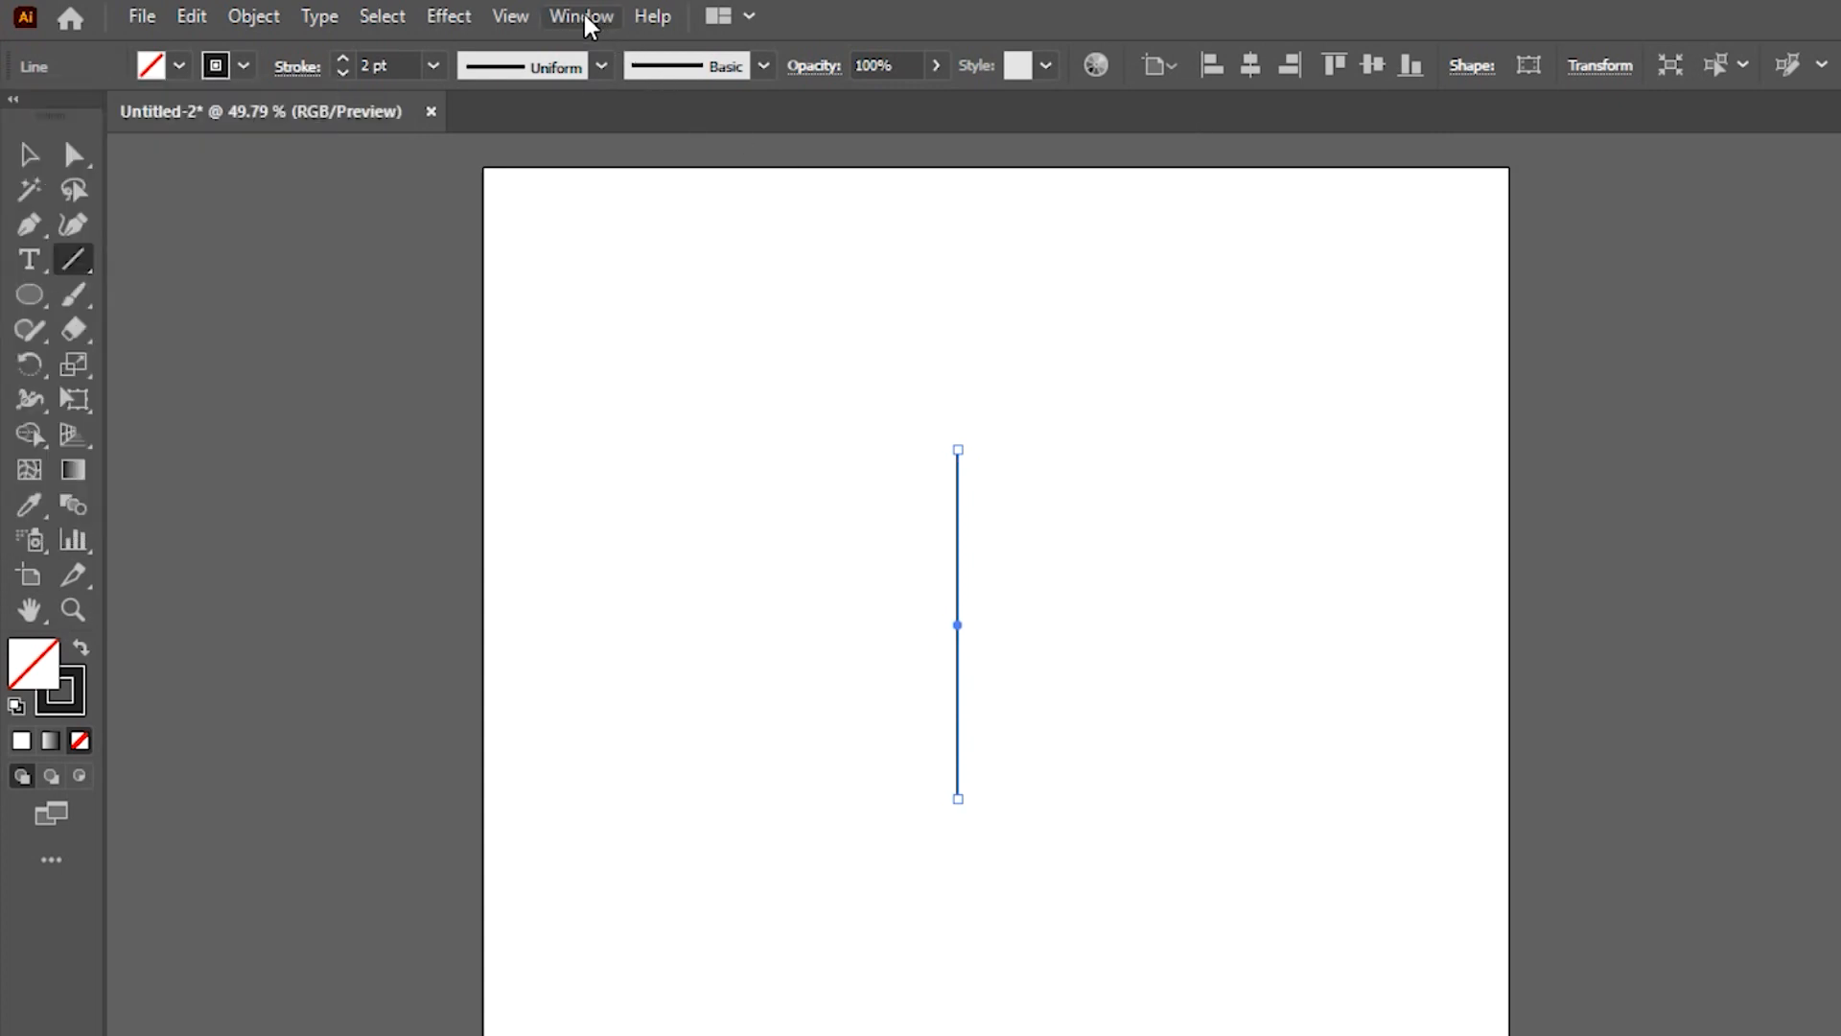
{"action": "left_click", "coordinate": [588, 20]}
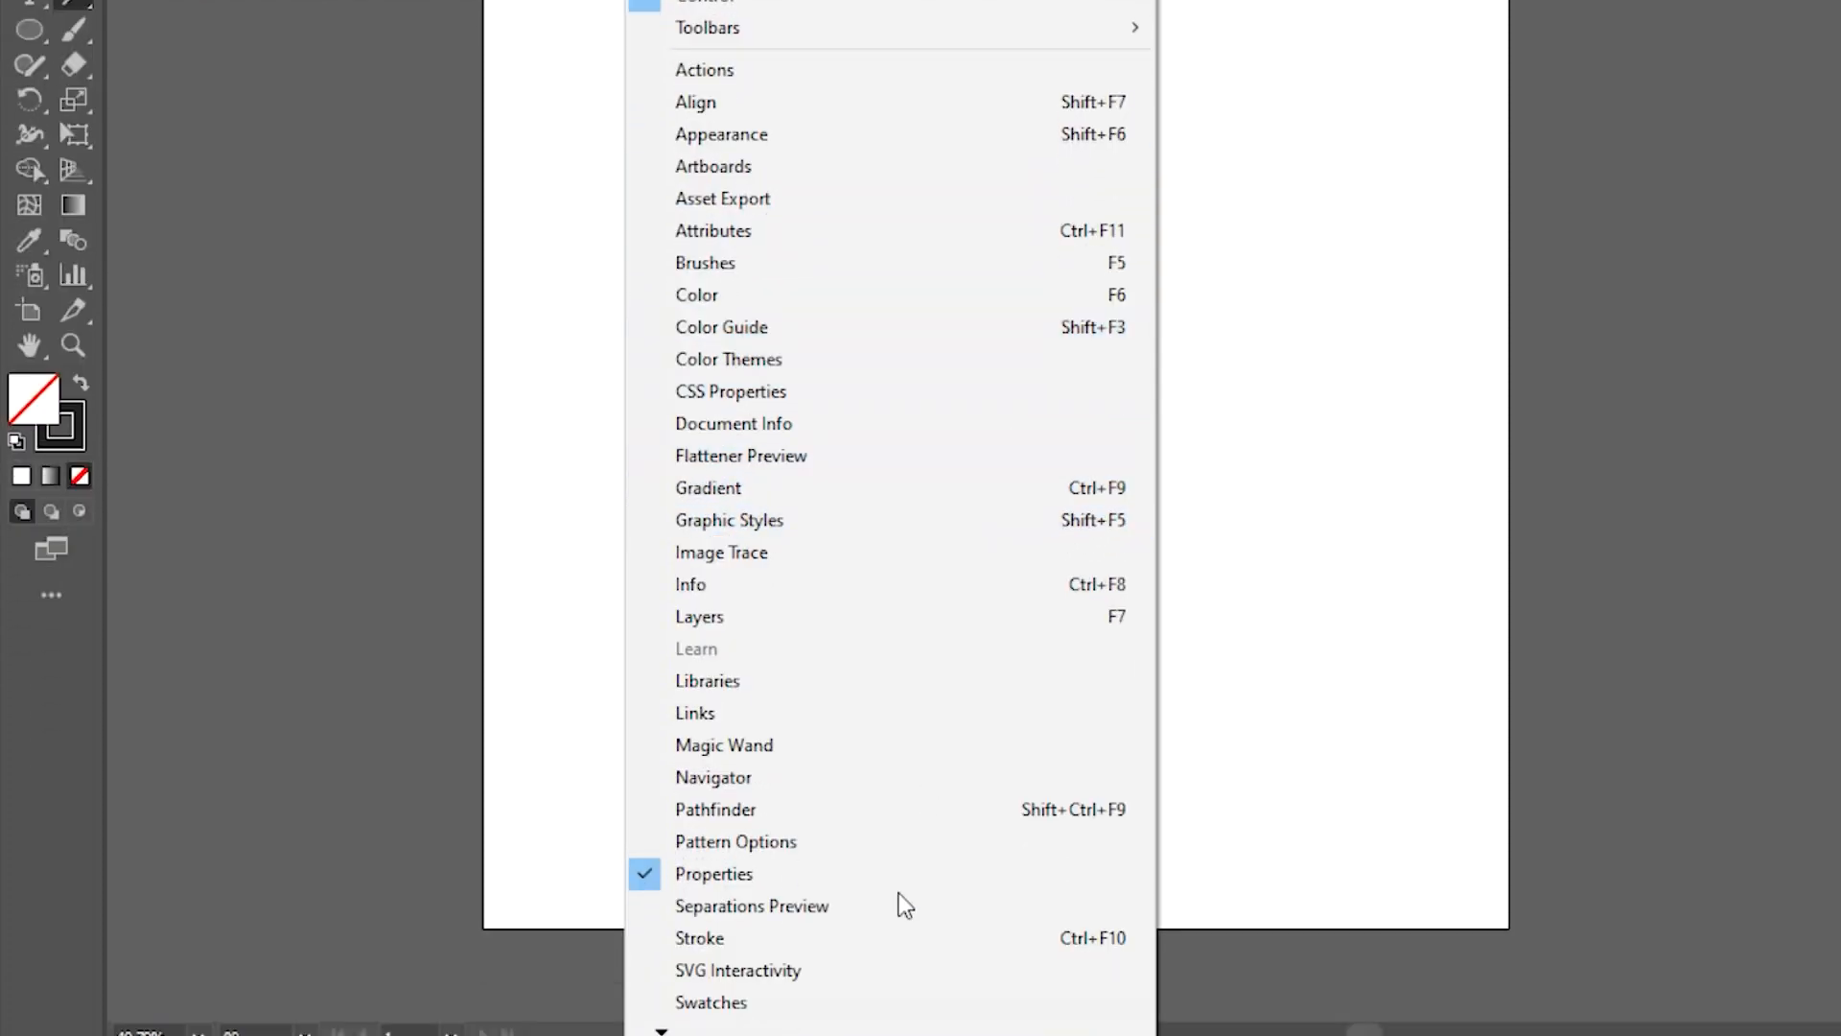
{"action": "left_click", "coordinate": [744, 952]}
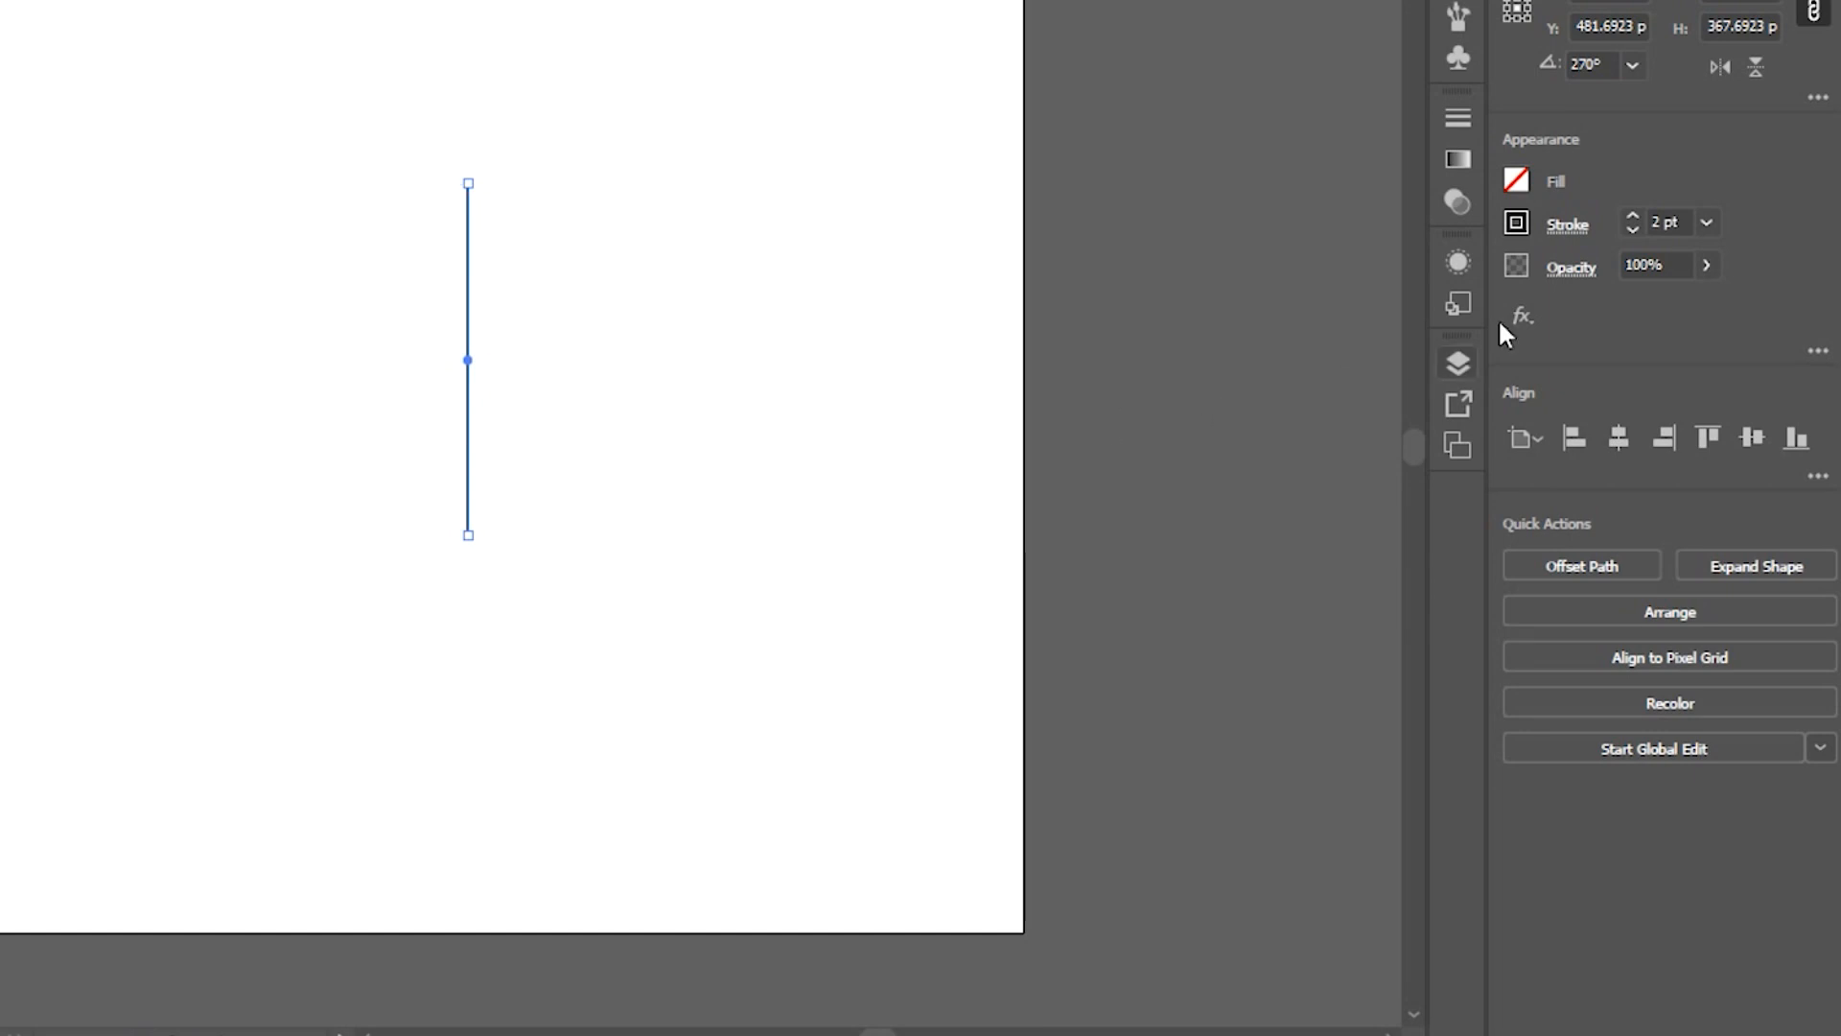
- Set the vertical line's stroke weight to 32 pt
{"action": "left_click", "coordinate": [1563, 230]}
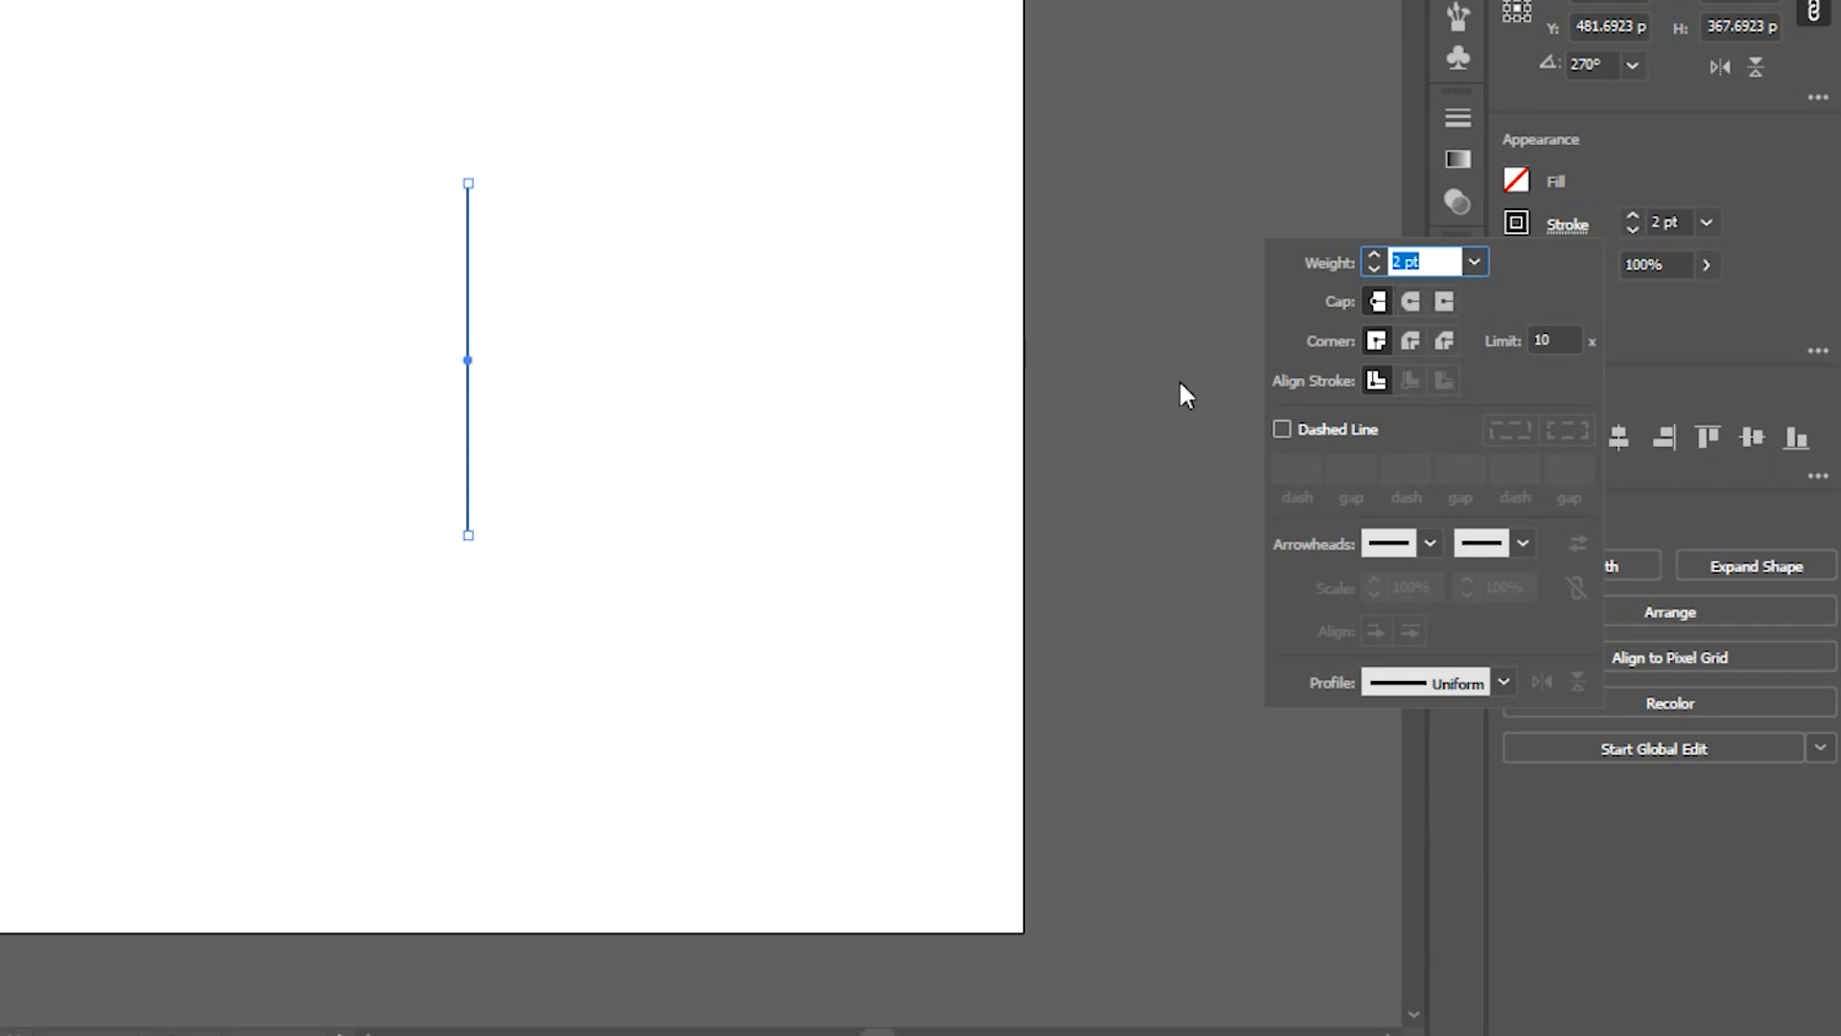
{"action": "left_click", "coordinate": [1373, 256]}
{"action": "left_click", "coordinate": [1373, 255]}
{"action": "left_click", "coordinate": [1373, 255]}
{"action": "left_click", "coordinate": [1373, 256]}
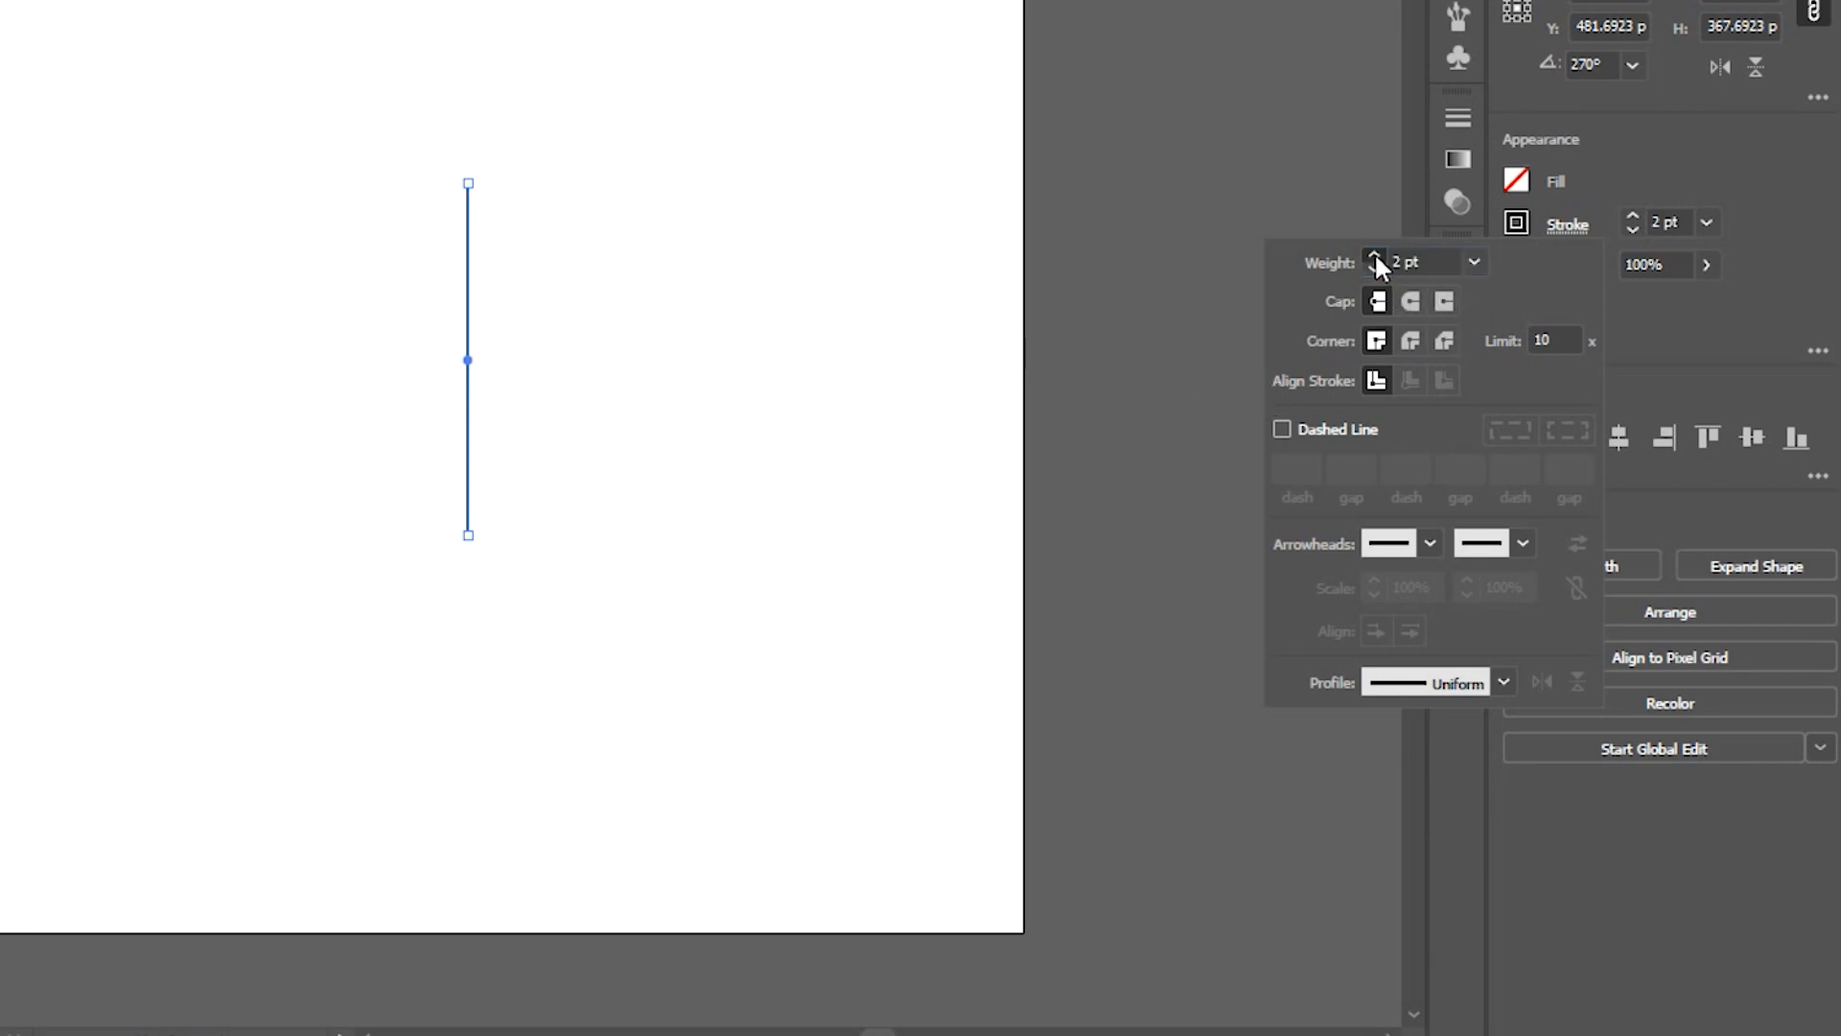
{"action": "left_click", "coordinate": [1374, 255]}
{"action": "left_click", "coordinate": [1373, 255]}
{"action": "left_click", "coordinate": [1373, 255]}
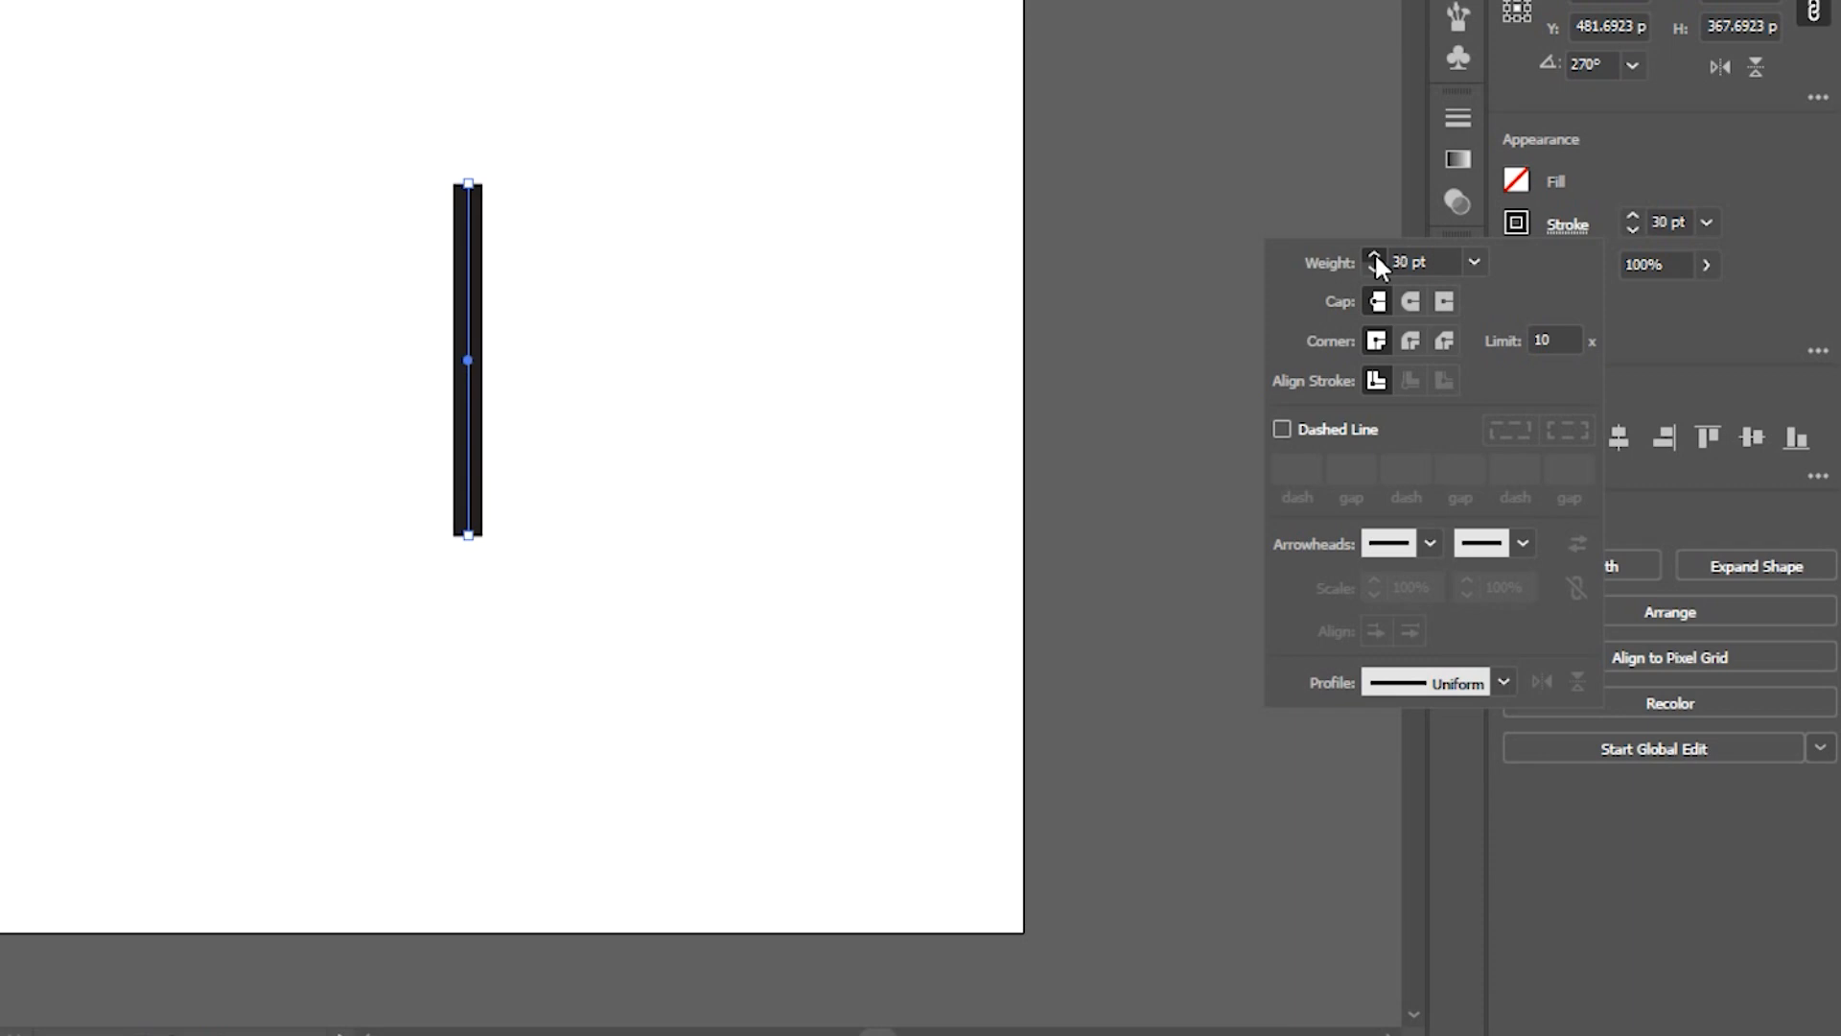
{"action": "left_click", "coordinate": [1373, 255]}
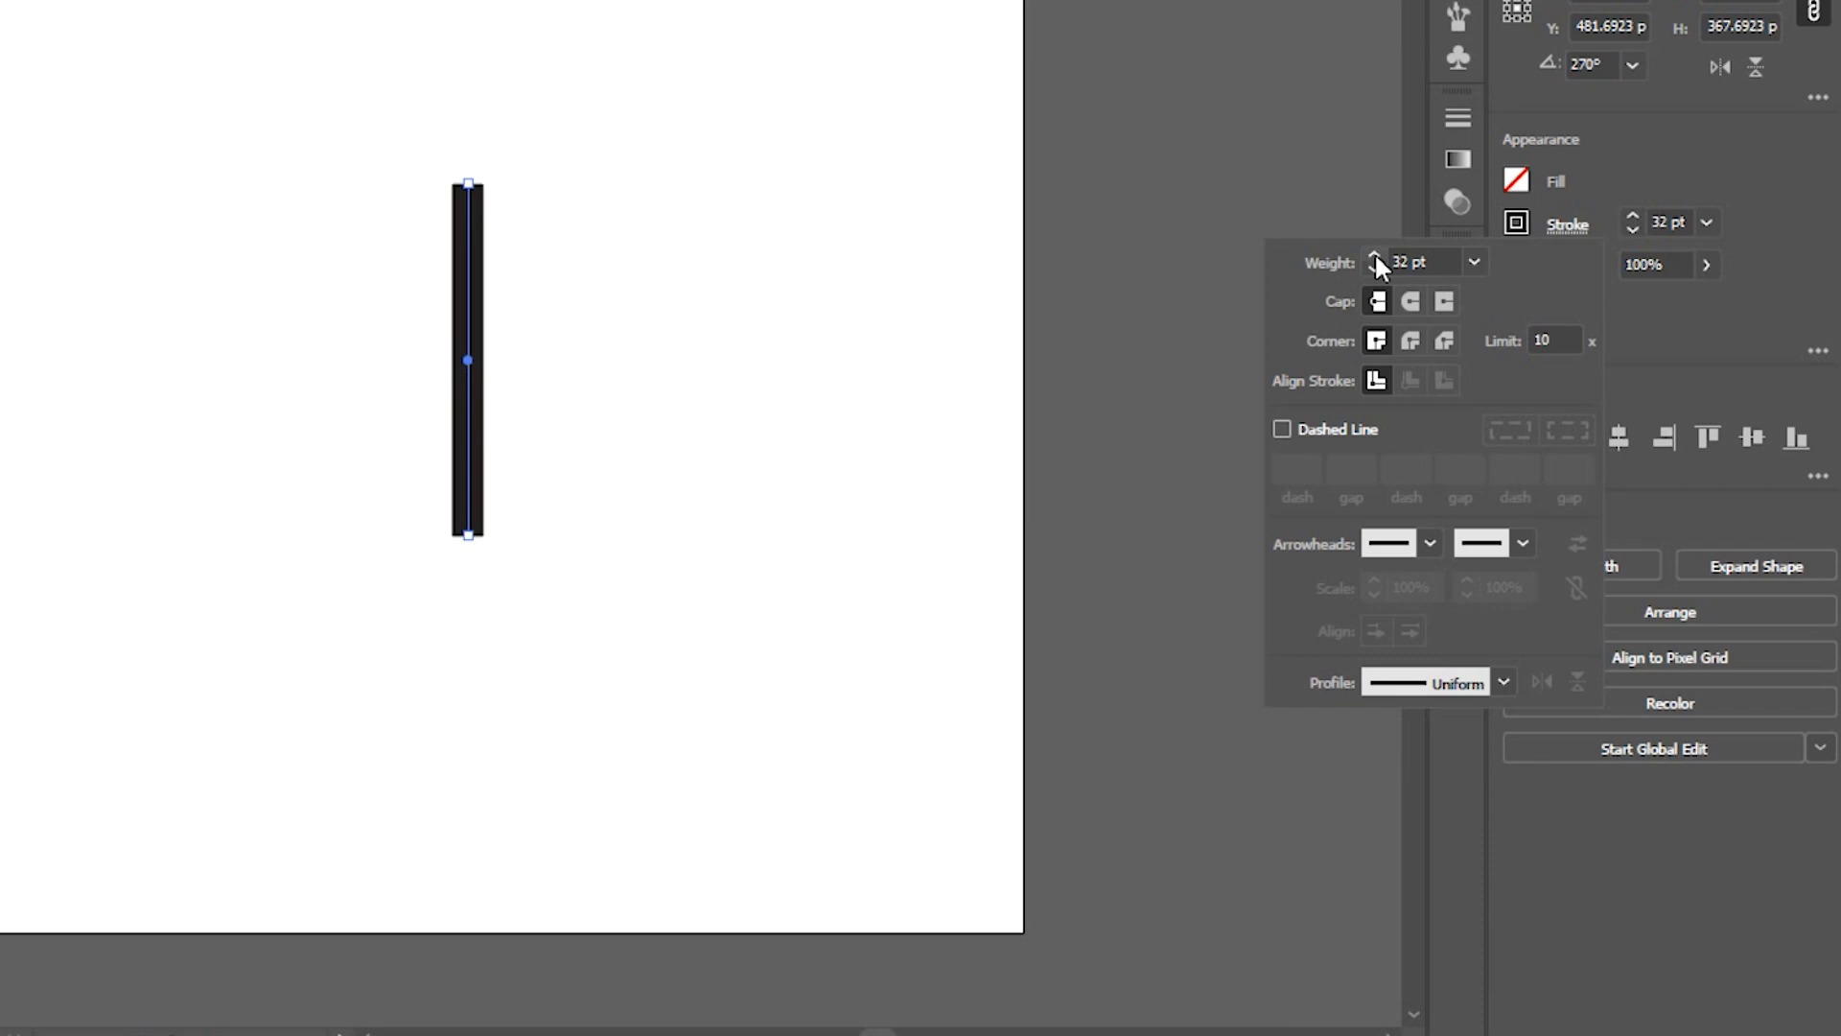
- Try the round, butt and projecting caps on the line's ends, finishing with the butt cap
{"action": "left_click", "coordinate": [1411, 305]}
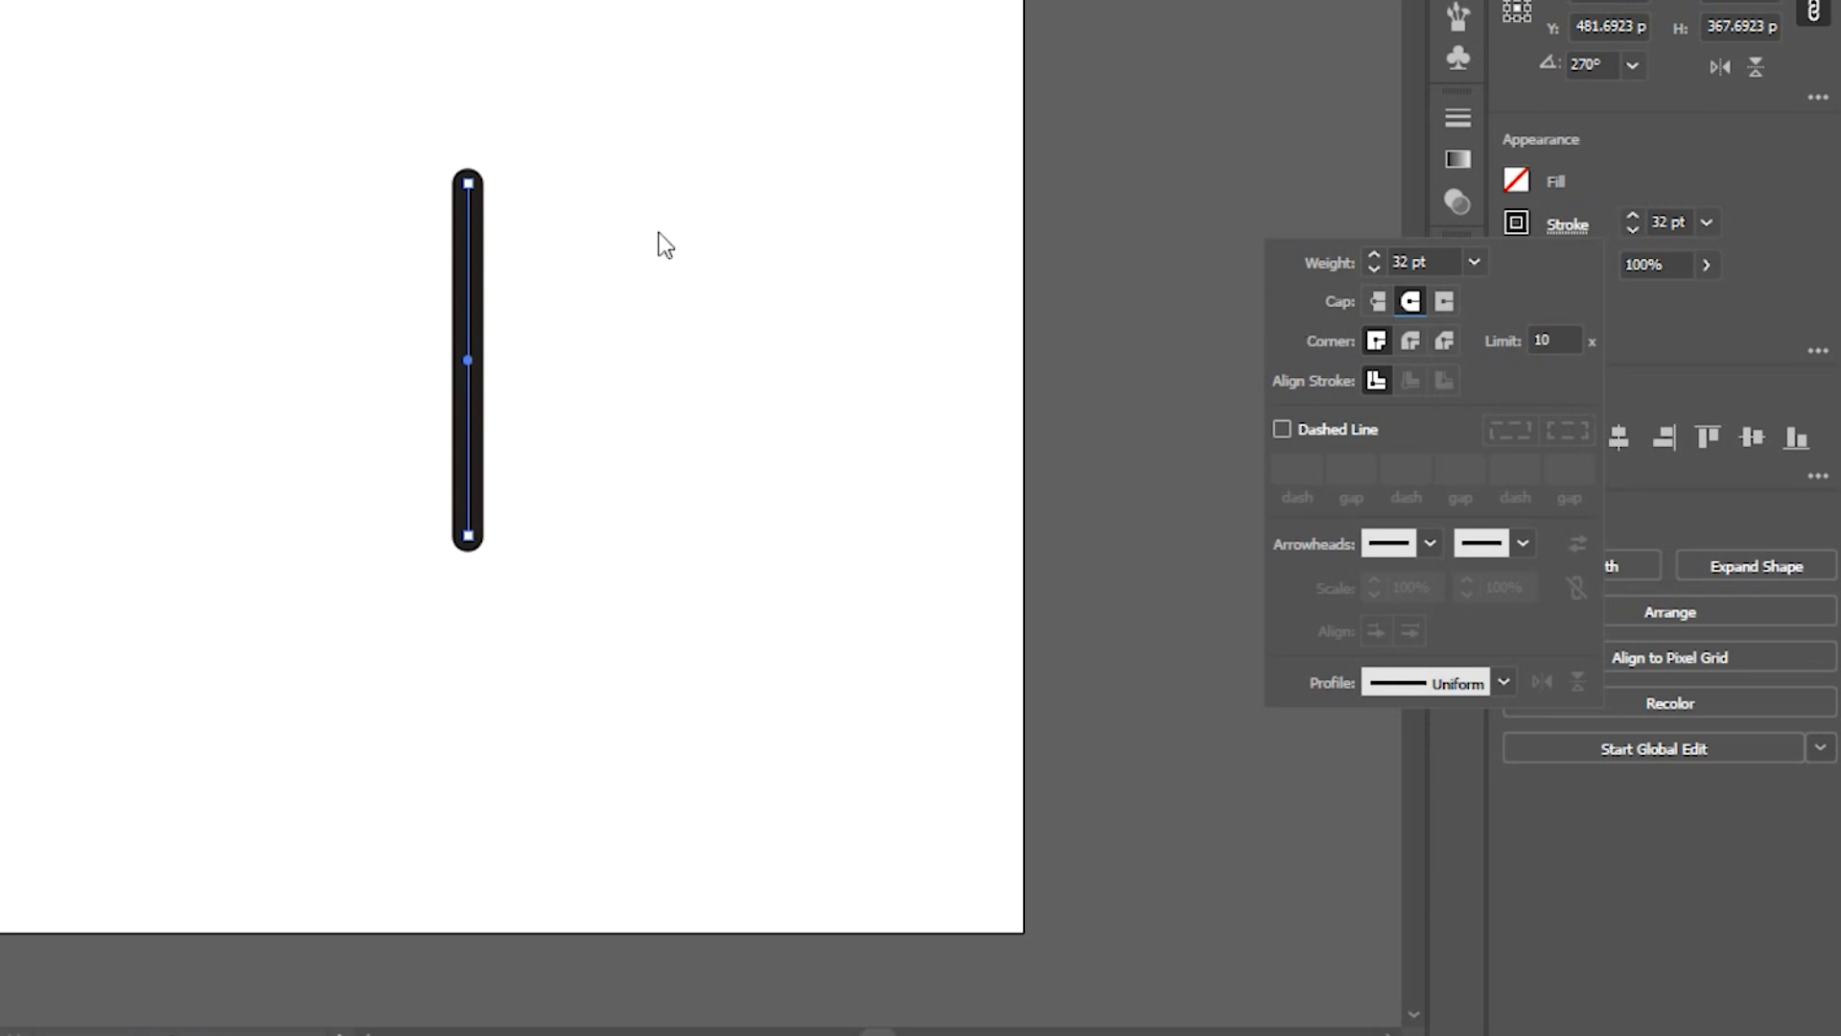
{"action": "key", "text": "Escape"}
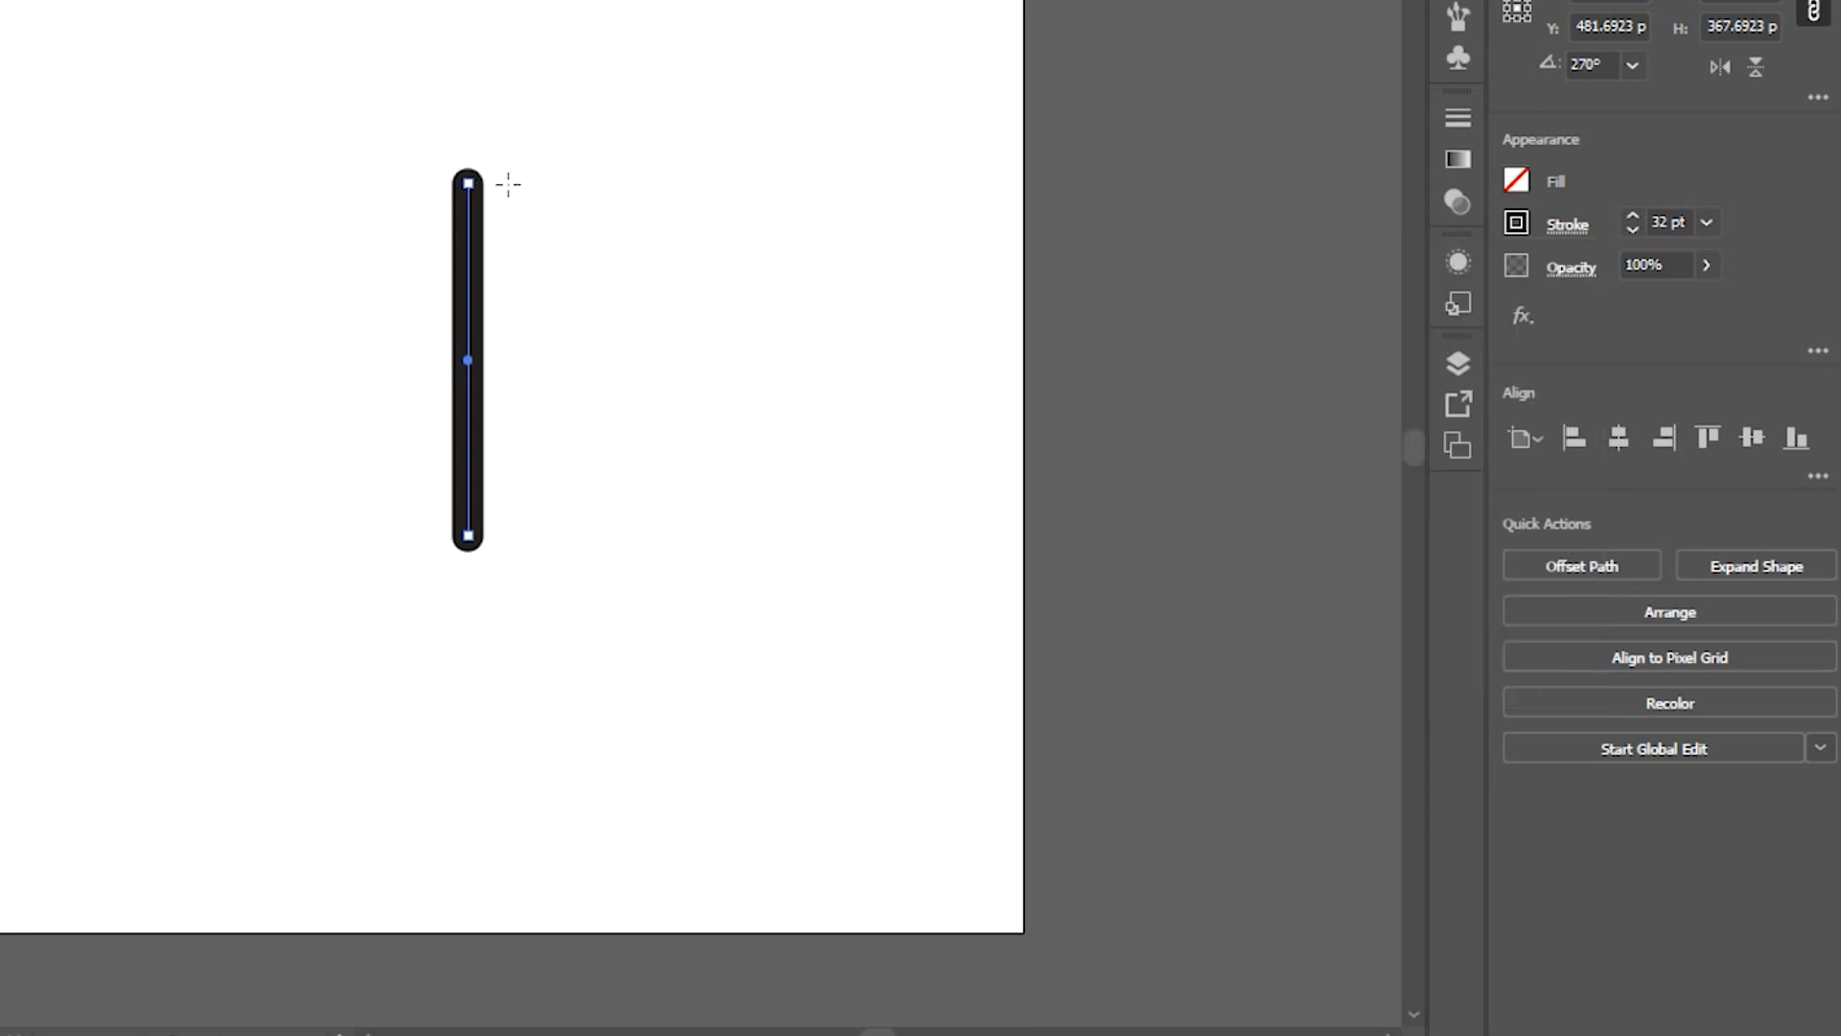
{"action": "scroll", "coordinate": [508, 184], "scroll_direction": "up", "scroll_amount": 4}
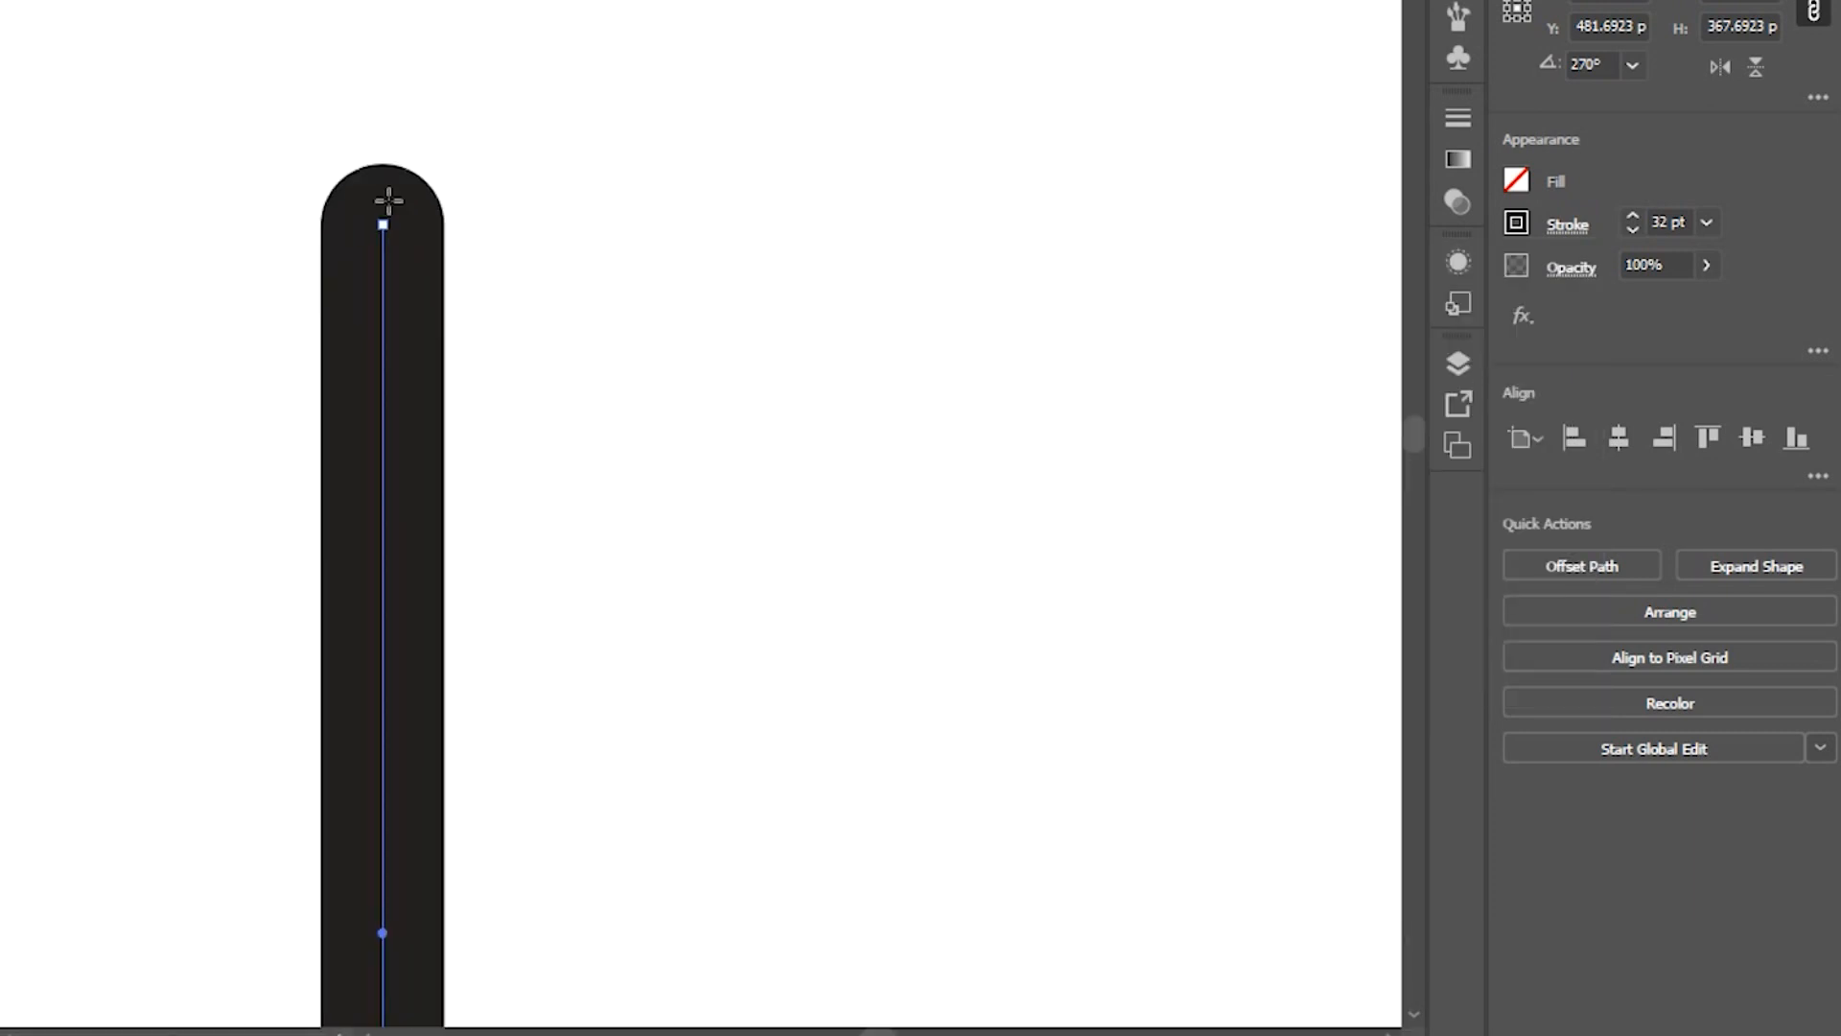
{"action": "left_click", "coordinate": [1571, 228]}
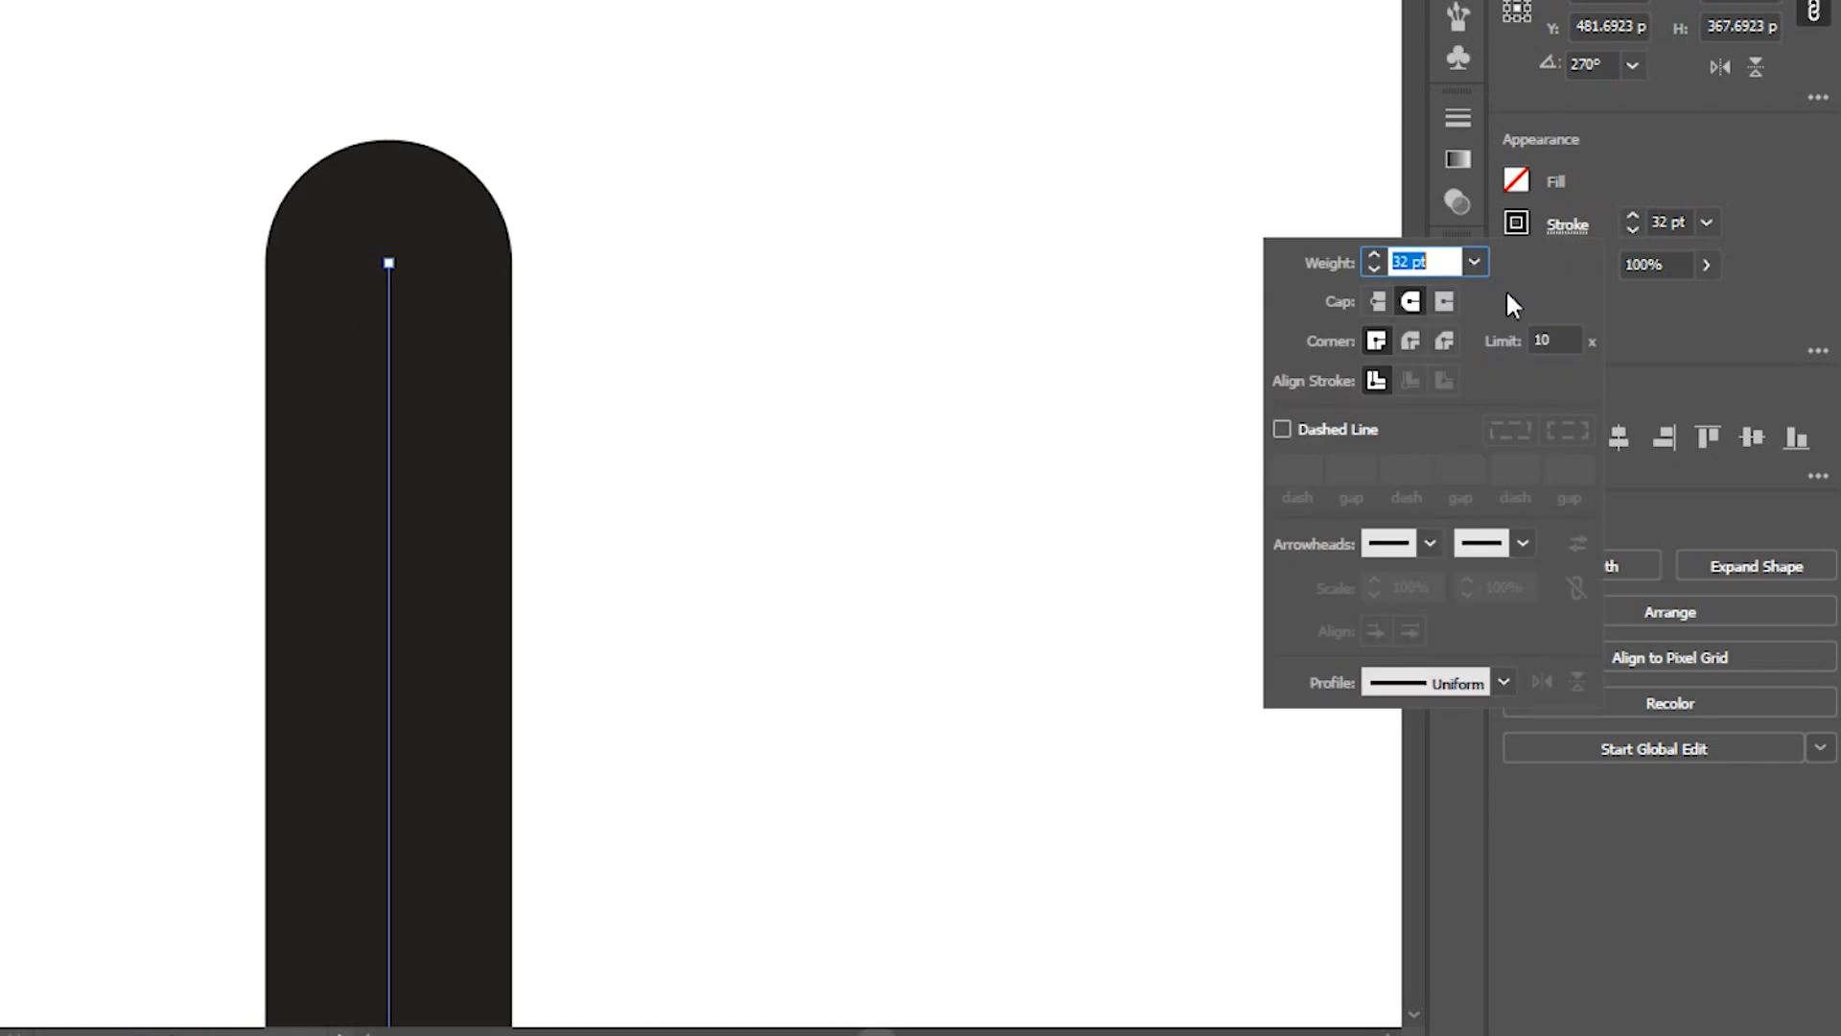
{"action": "left_click", "coordinate": [1377, 304]}
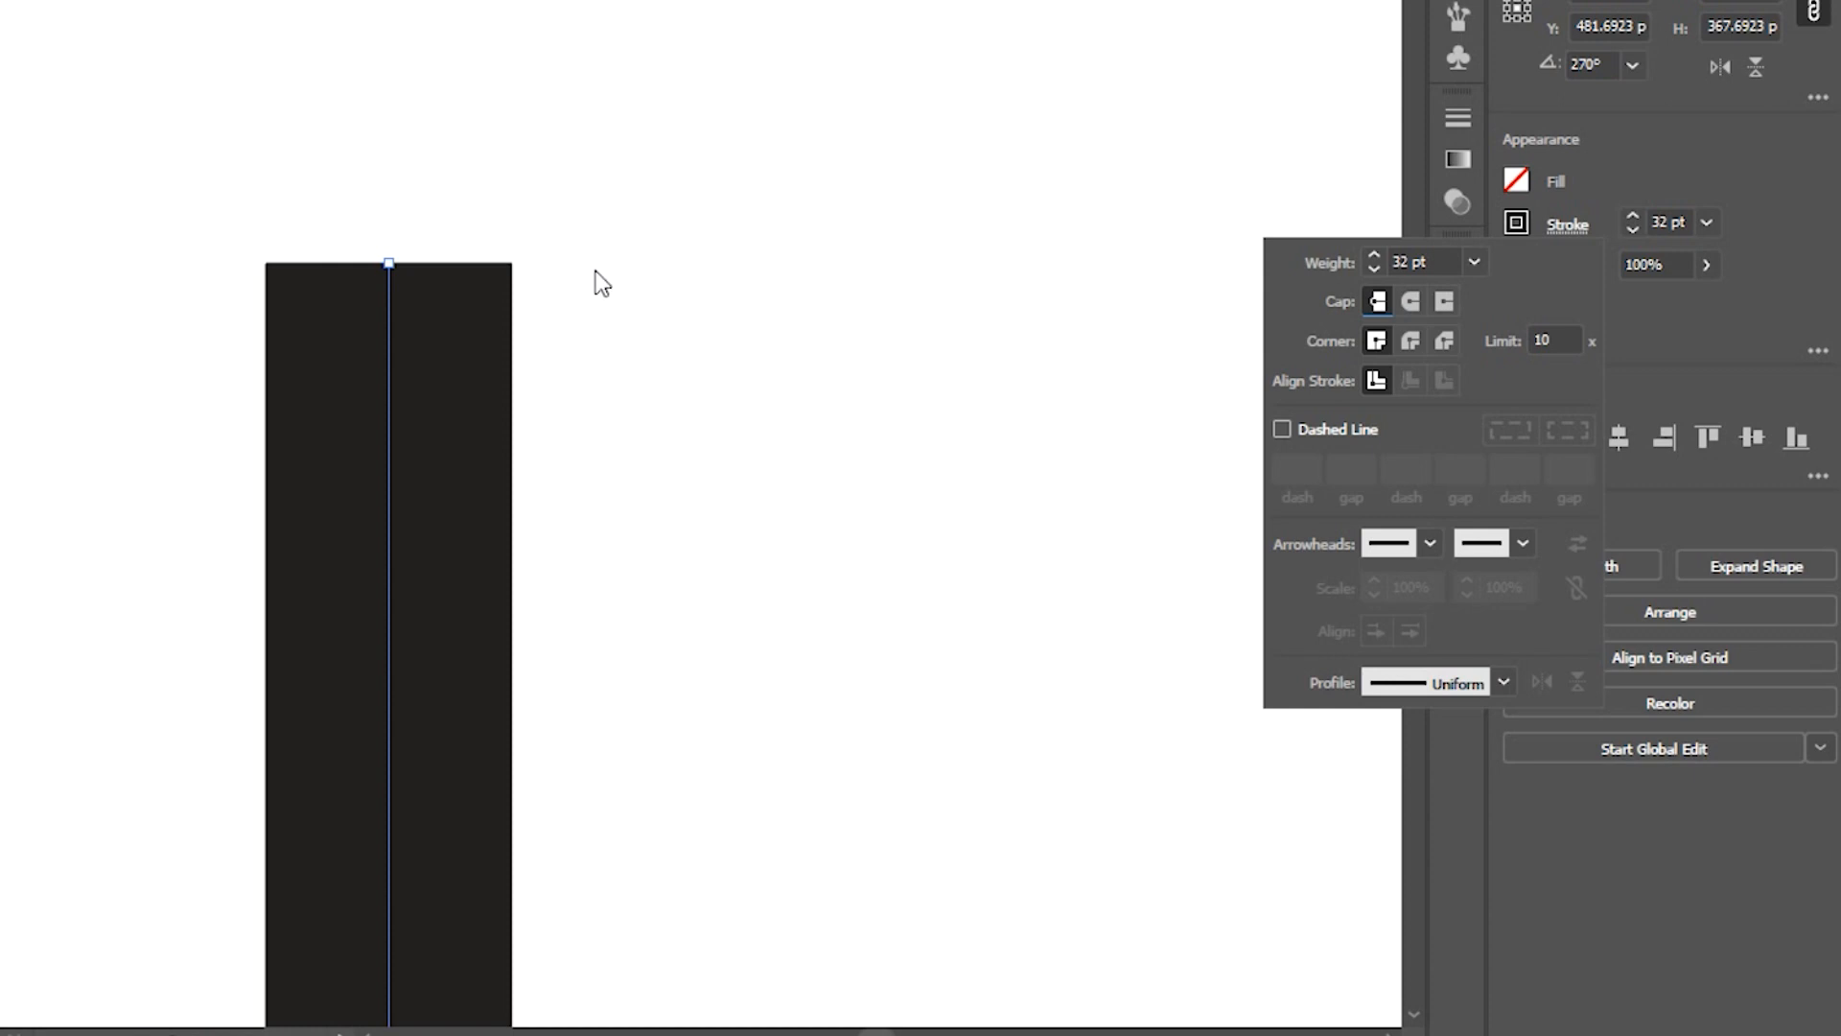
{"action": "left_click", "coordinate": [1444, 303]}
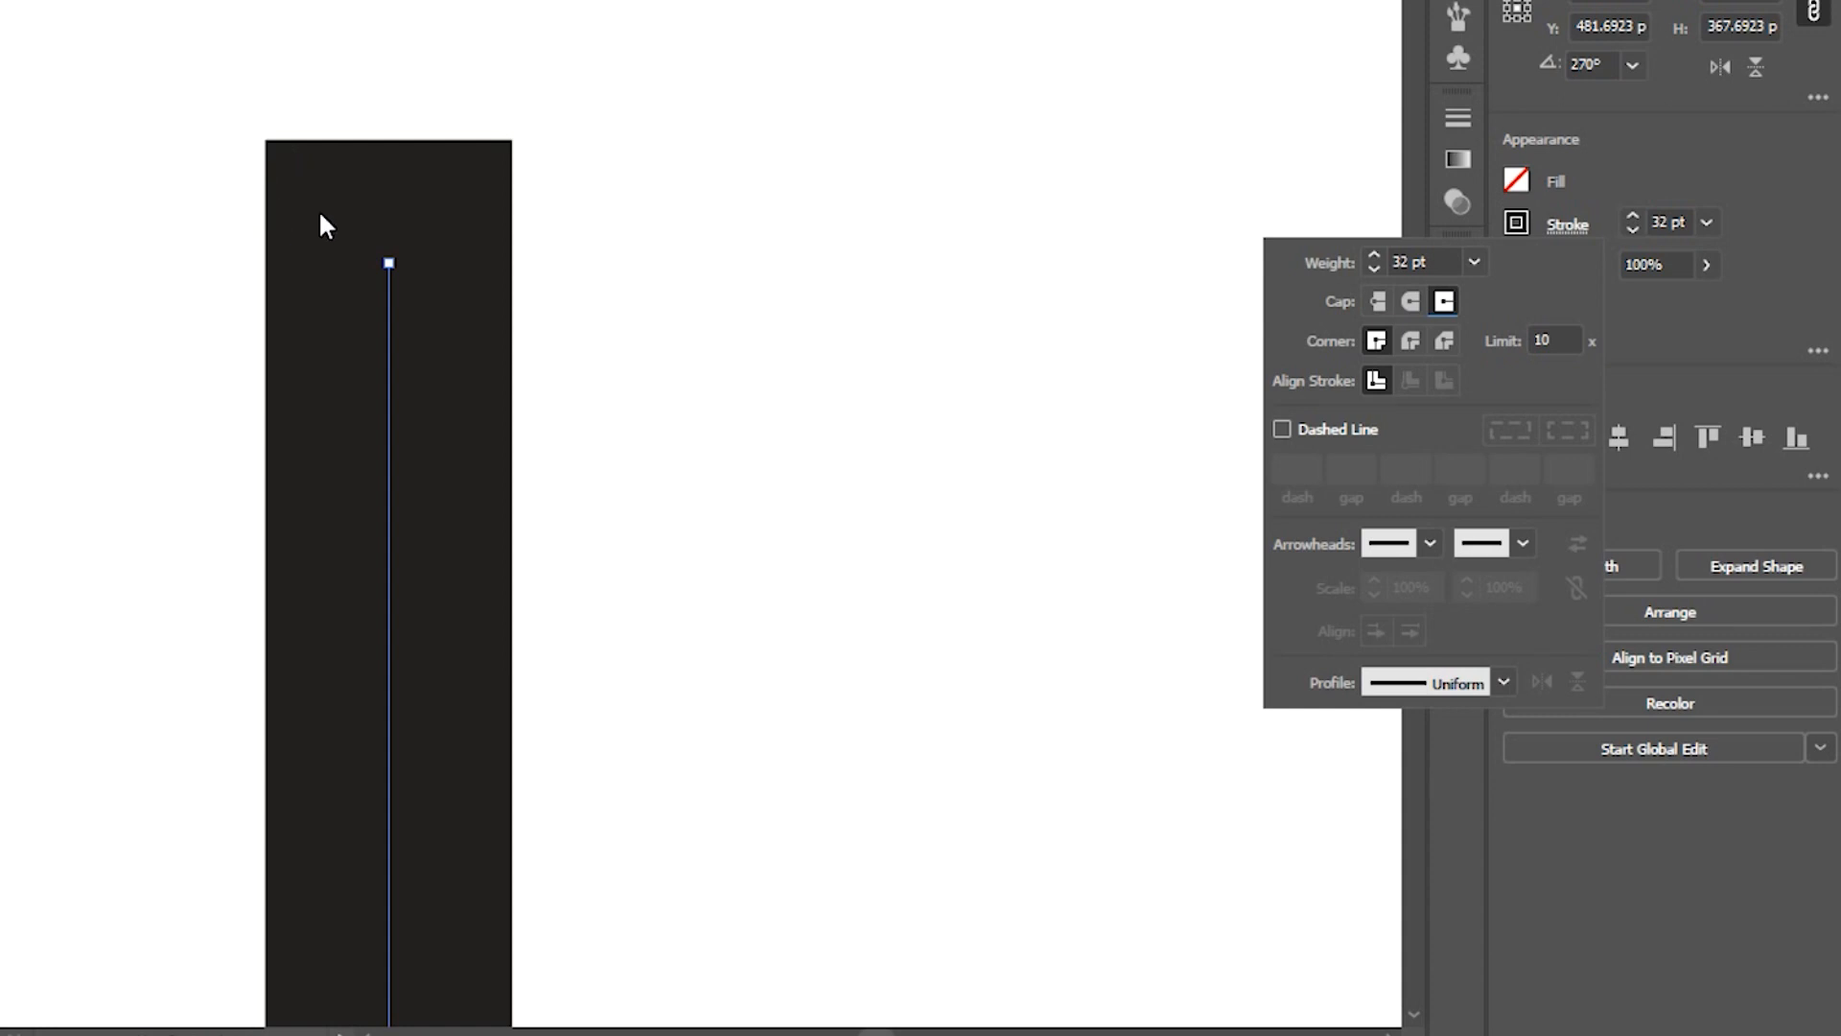
{"action": "left_click", "coordinate": [1411, 302]}
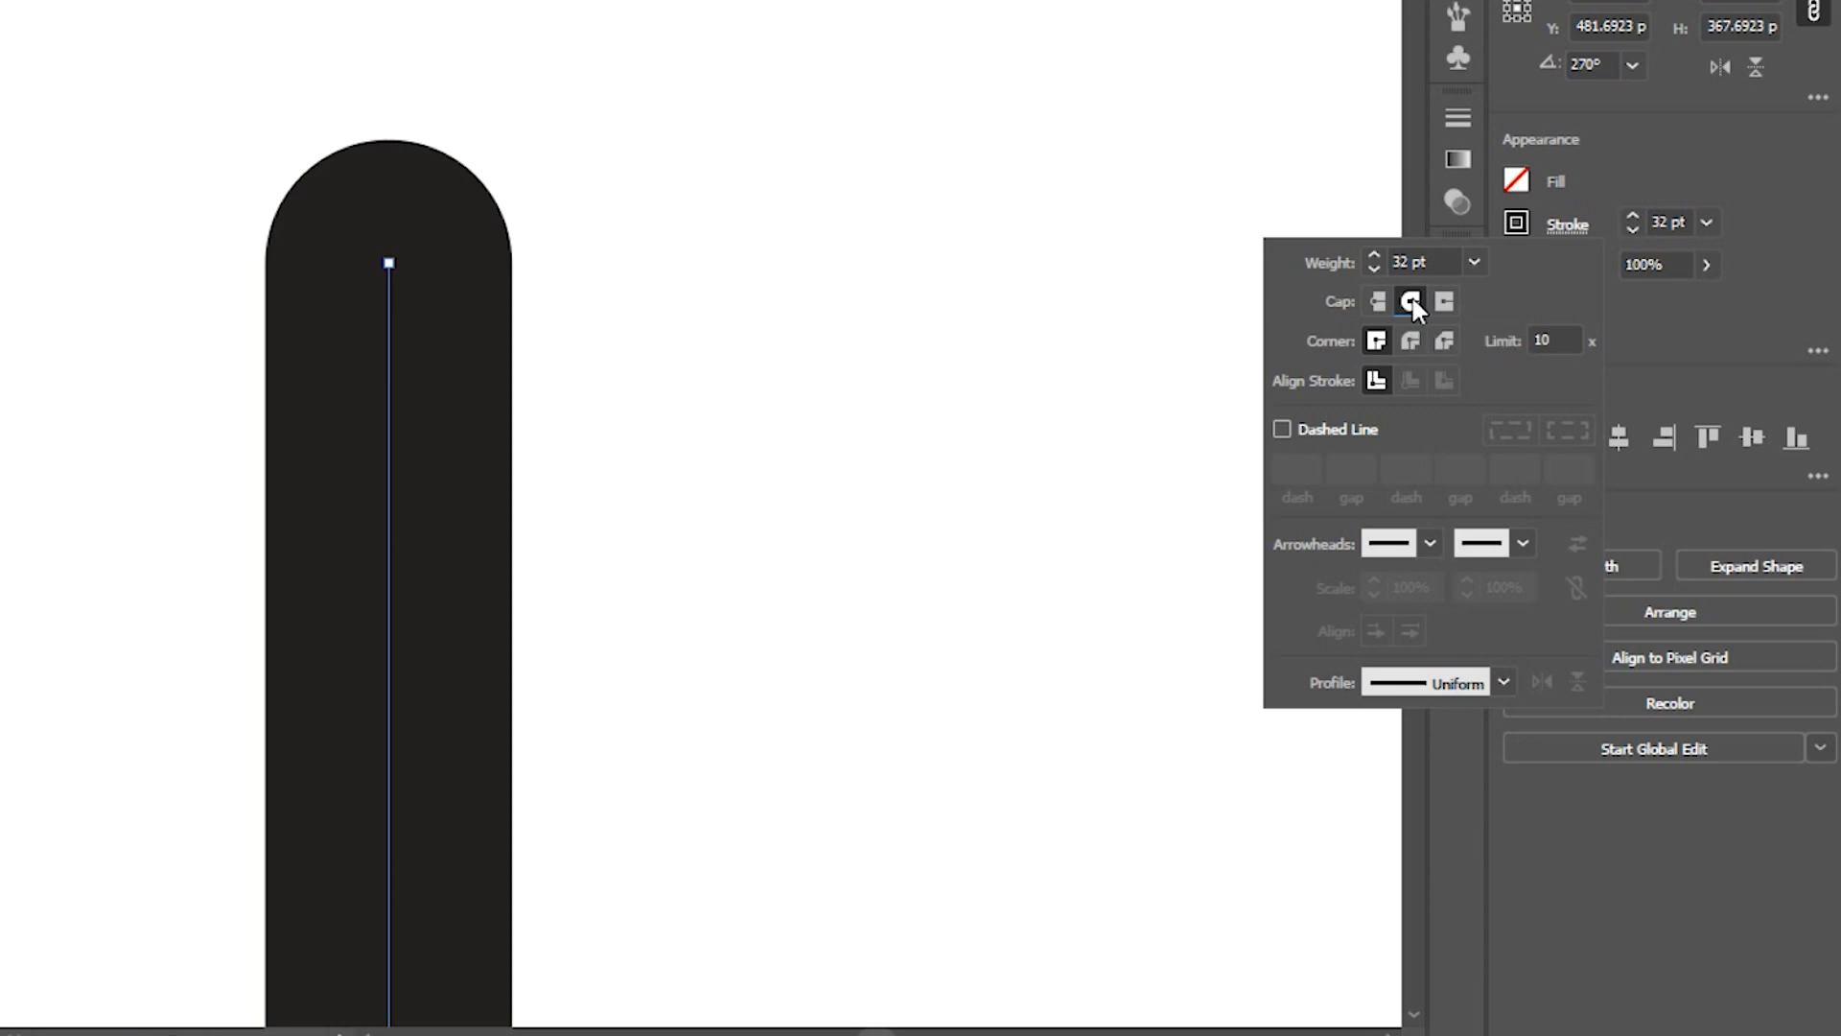
{"action": "left_click", "coordinate": [1377, 301]}
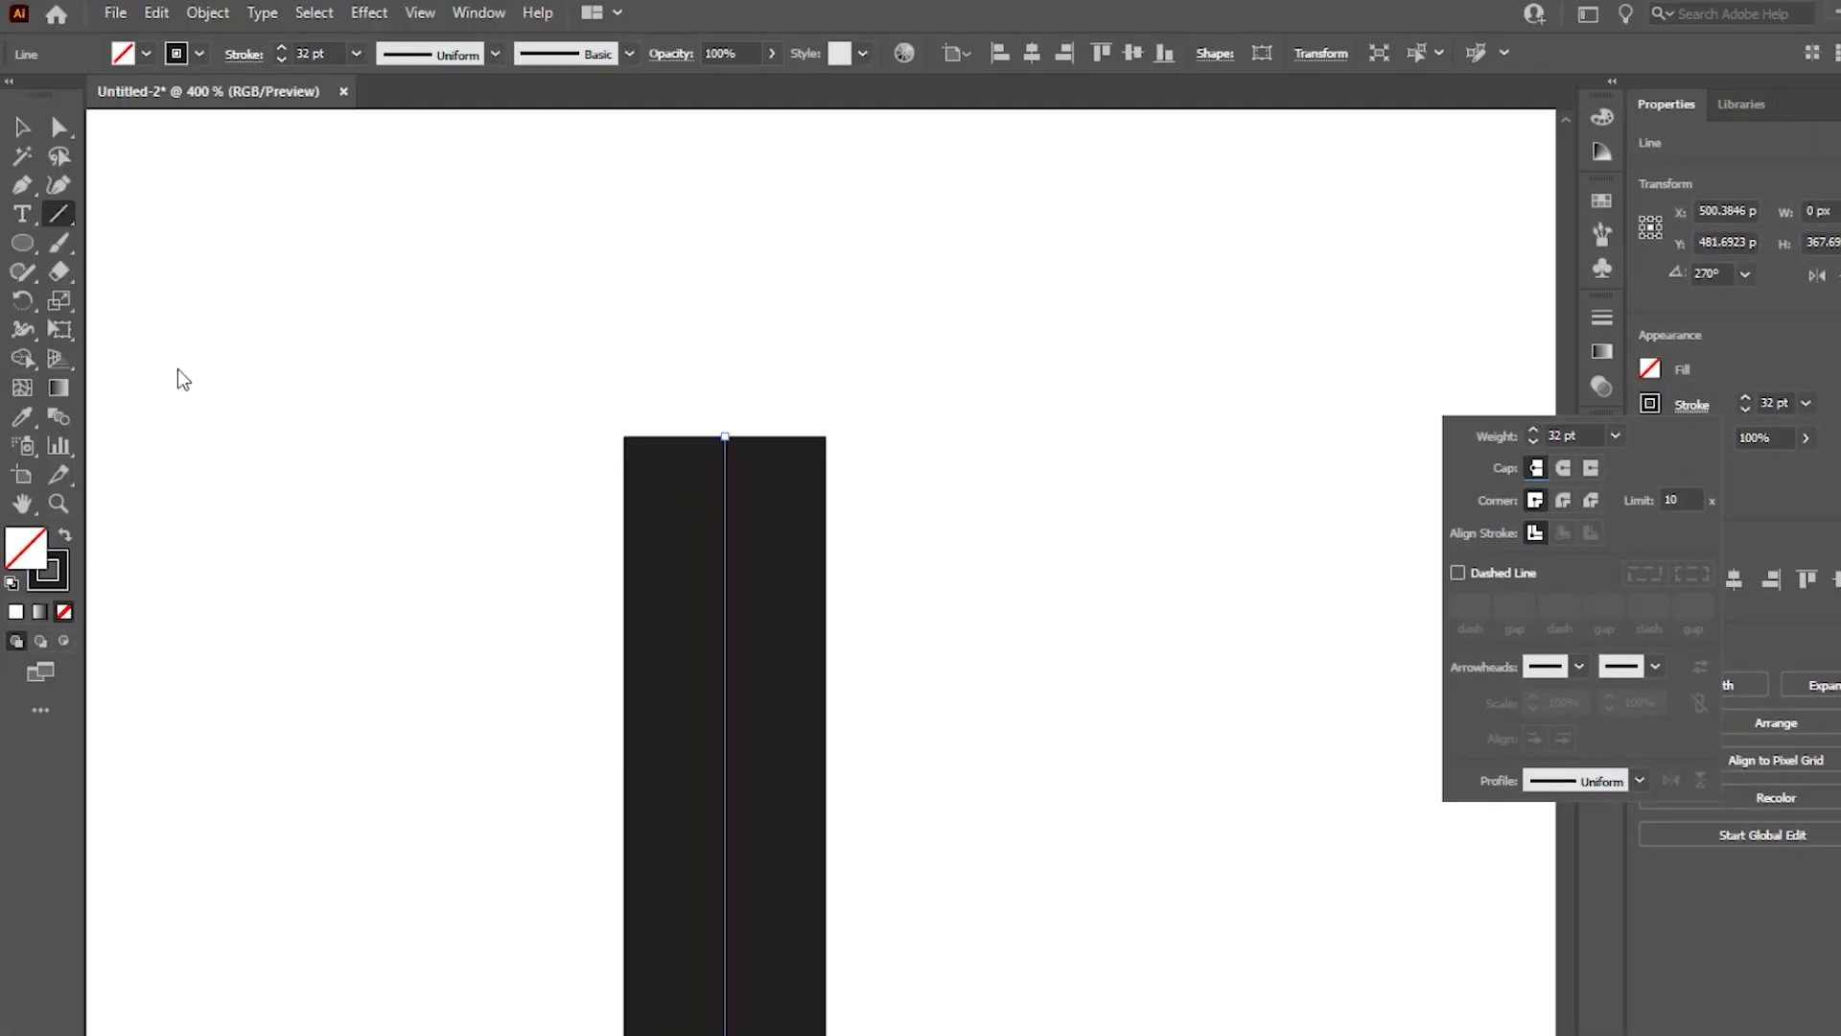
- Draw a square about 304 px wide with the Rectangle tool, to the right of the vertical line
{"action": "left_click", "coordinate": [33, 245]}
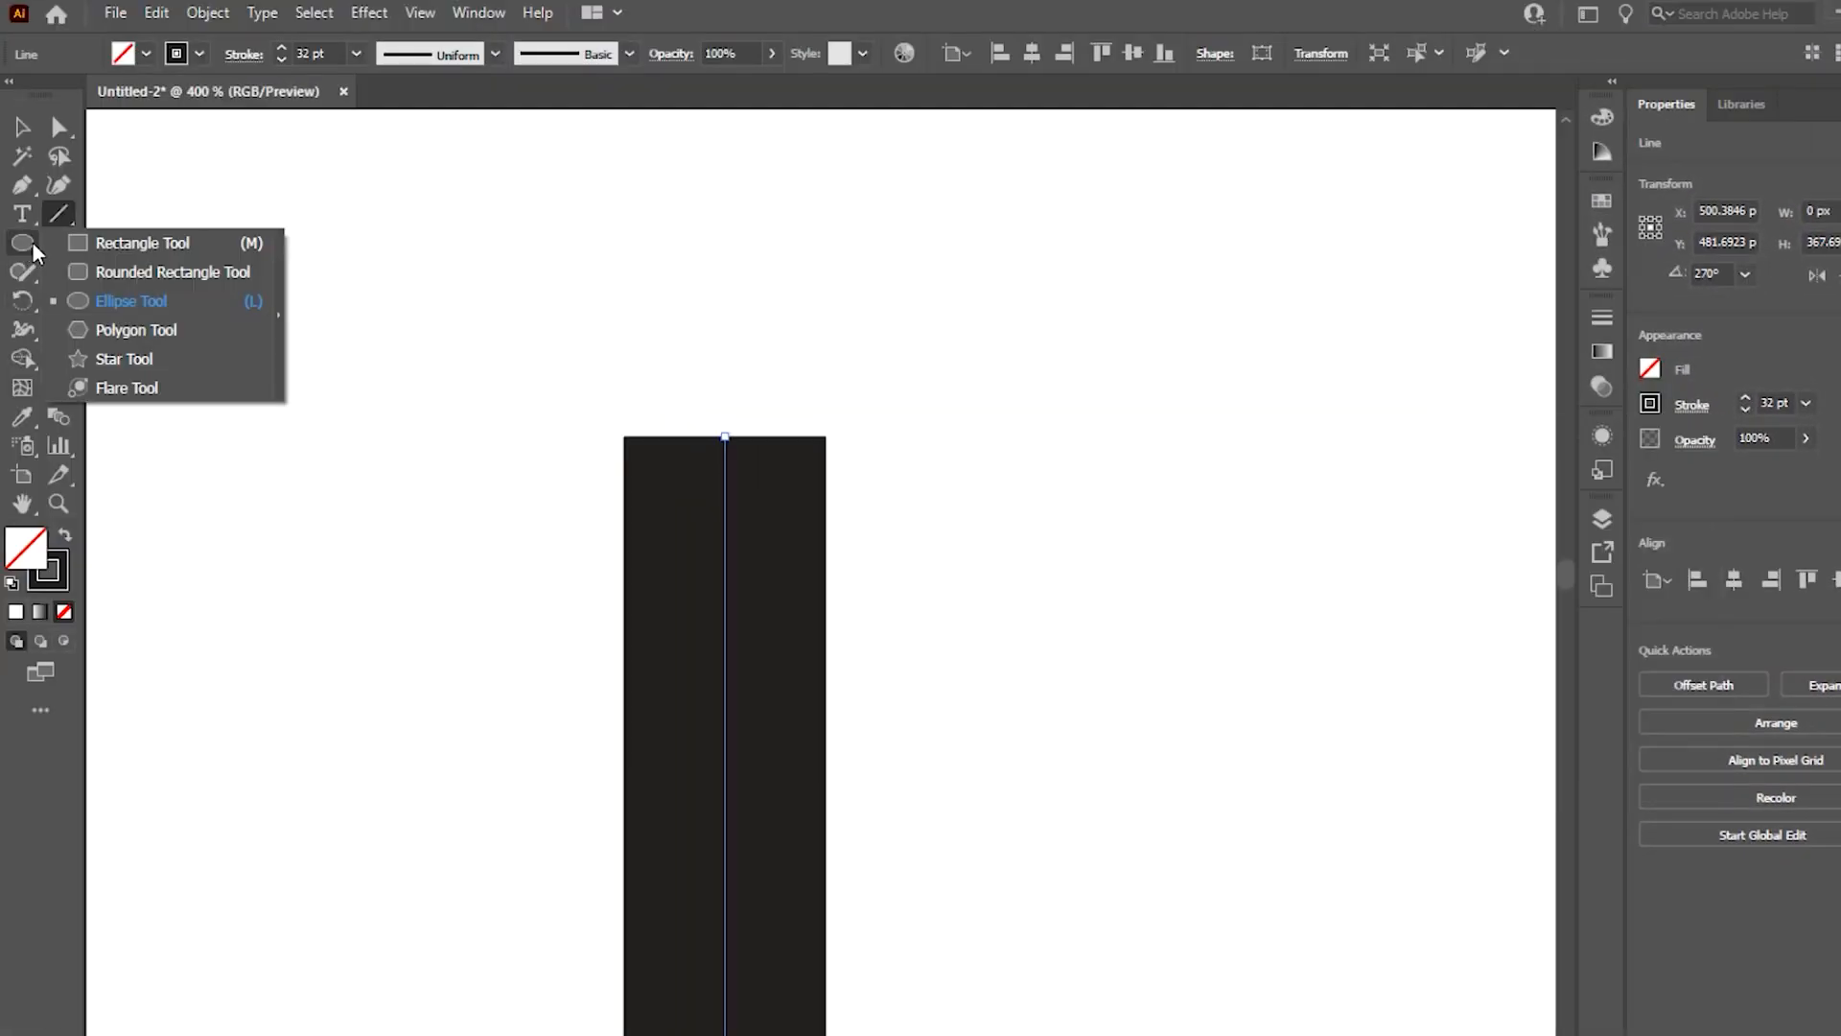
{"action": "left_click", "coordinate": [142, 242]}
{"action": "left_click_drag", "start_coordinate": [1131, 505], "coordinate": [647, 313]}
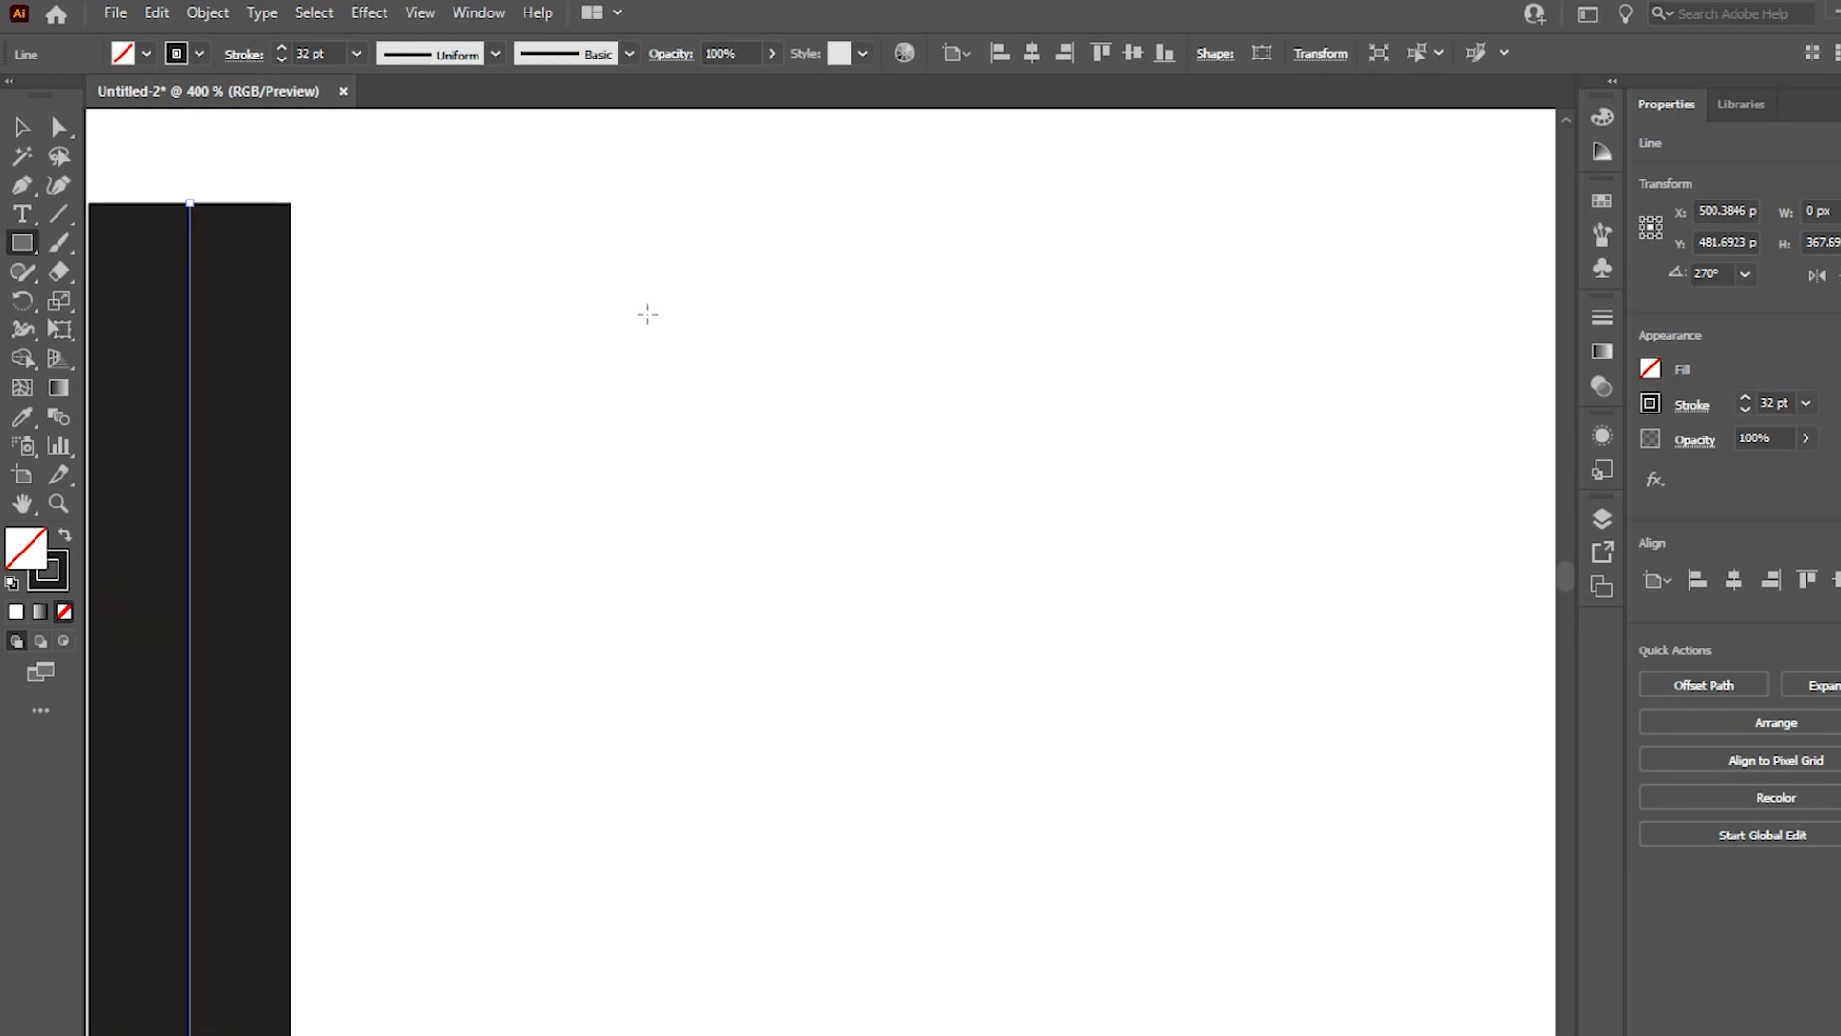
{"action": "key", "text": "ctrl+minus"}
{"action": "key", "text": "ctrl+minus"}
{"action": "key", "text": "ctrl+minus"}
{"action": "key", "text": "ctrl+minus"}
{"action": "key", "text": "ctrl+minus"}
{"action": "key", "text": "ctrl+minus"}
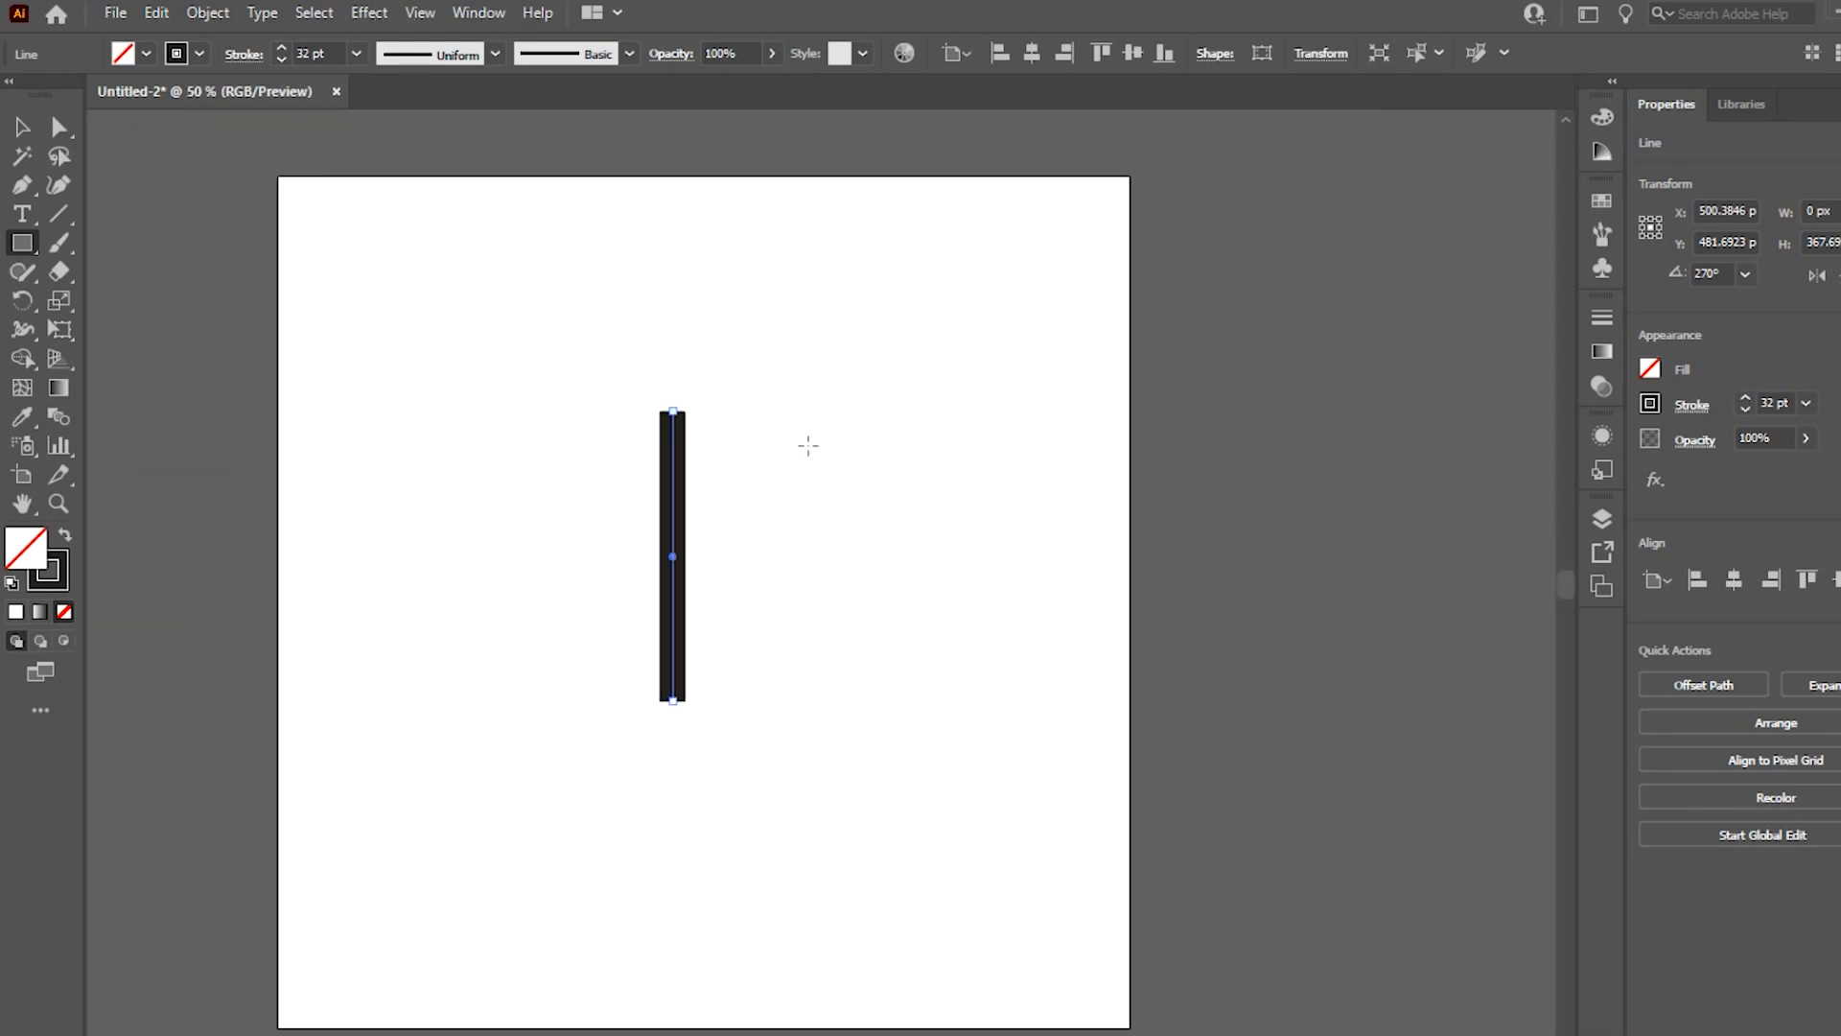
{"action": "left_click_drag", "start_coordinate": [808, 445], "coordinate": [1033, 668]}
- Try the round join and inside alignment on the square's stroke, finishing with a bevel join aligned to the outside
{"action": "key", "text": "ctrl+plus"}
{"action": "key", "text": "ctrl+plus"}
{"action": "key", "text": "ctrl+plus"}
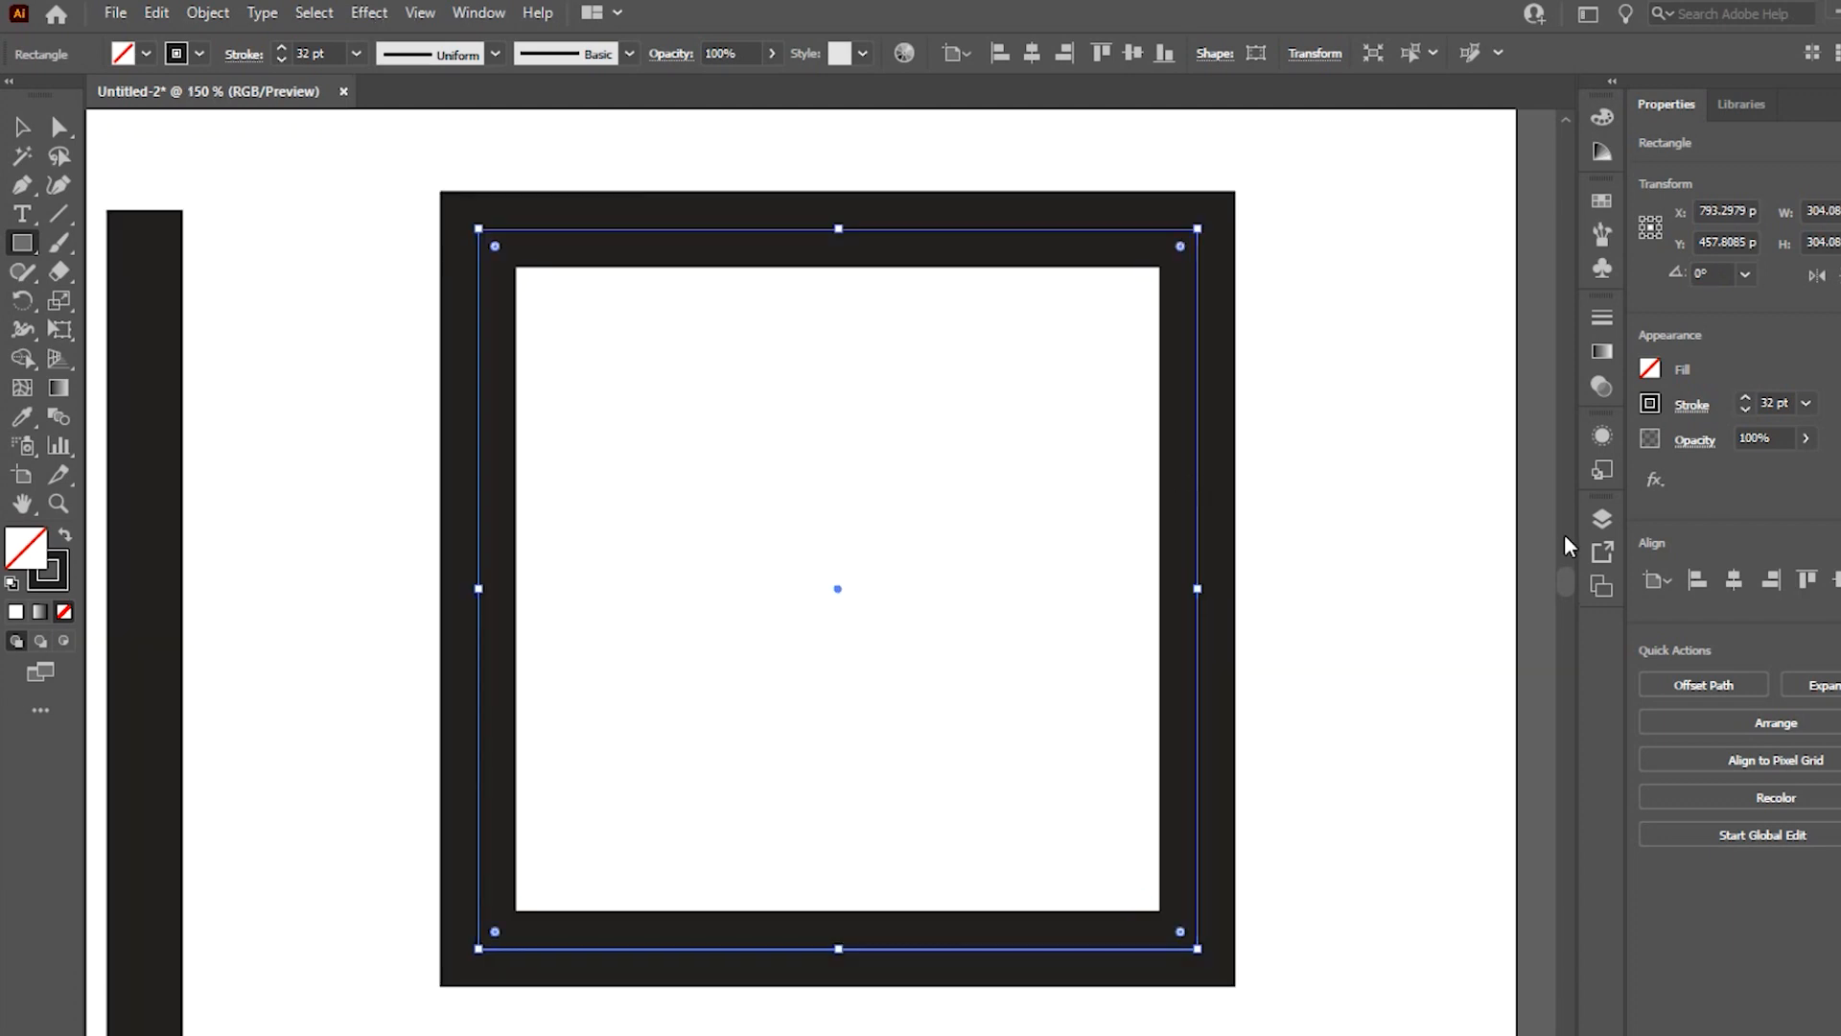
{"action": "left_click", "coordinate": [1693, 405]}
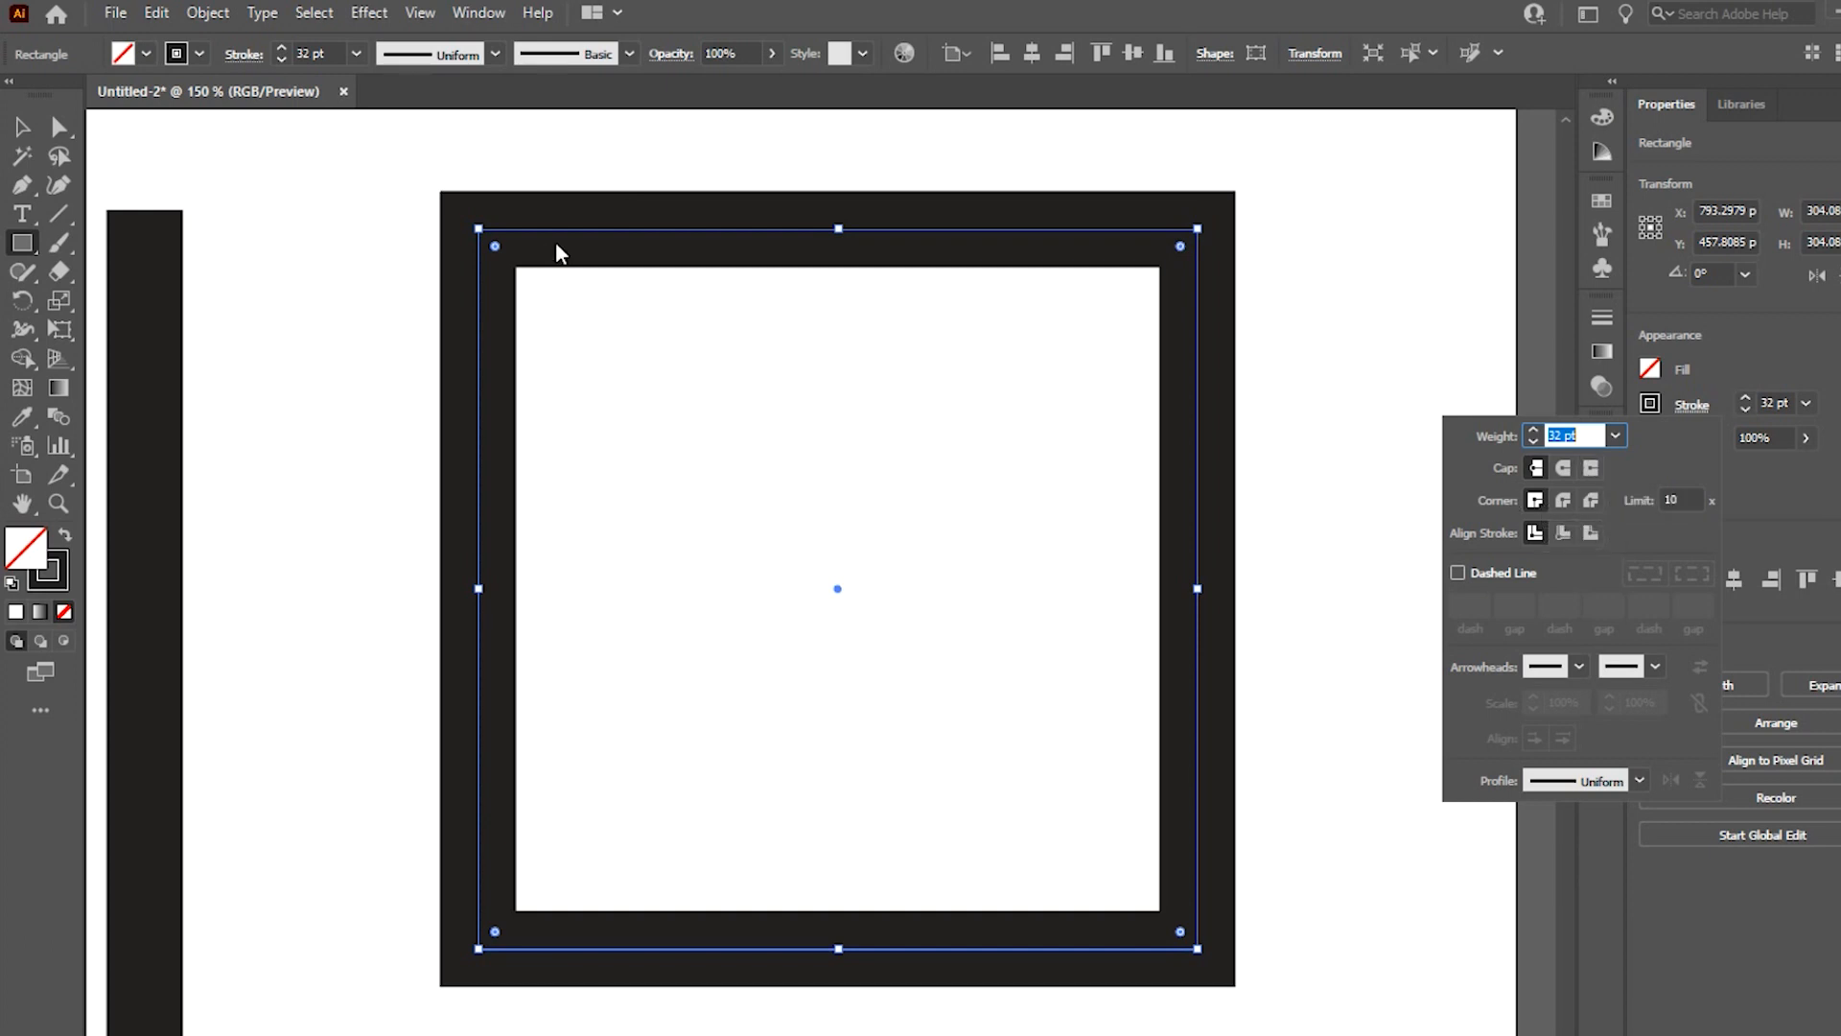
{"action": "left_click", "coordinate": [1564, 500]}
{"action": "left_click", "coordinate": [1564, 500]}
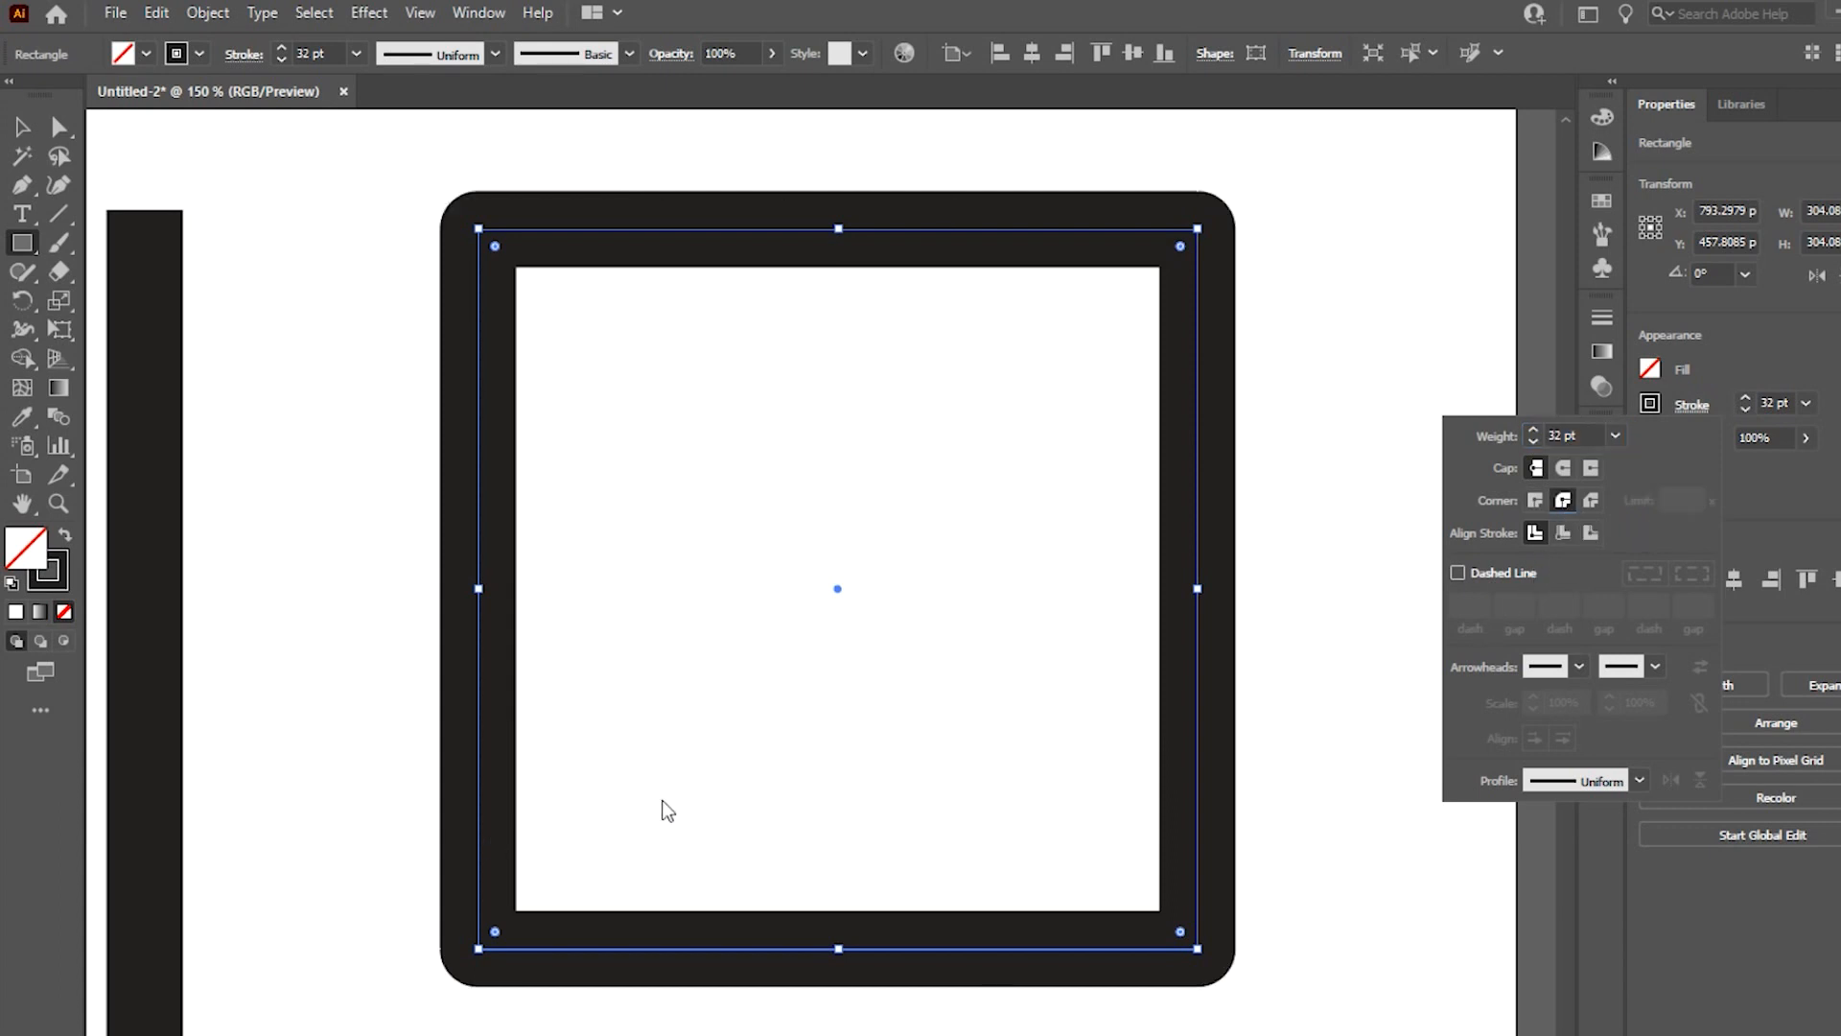
{"action": "left_click", "coordinate": [1592, 501]}
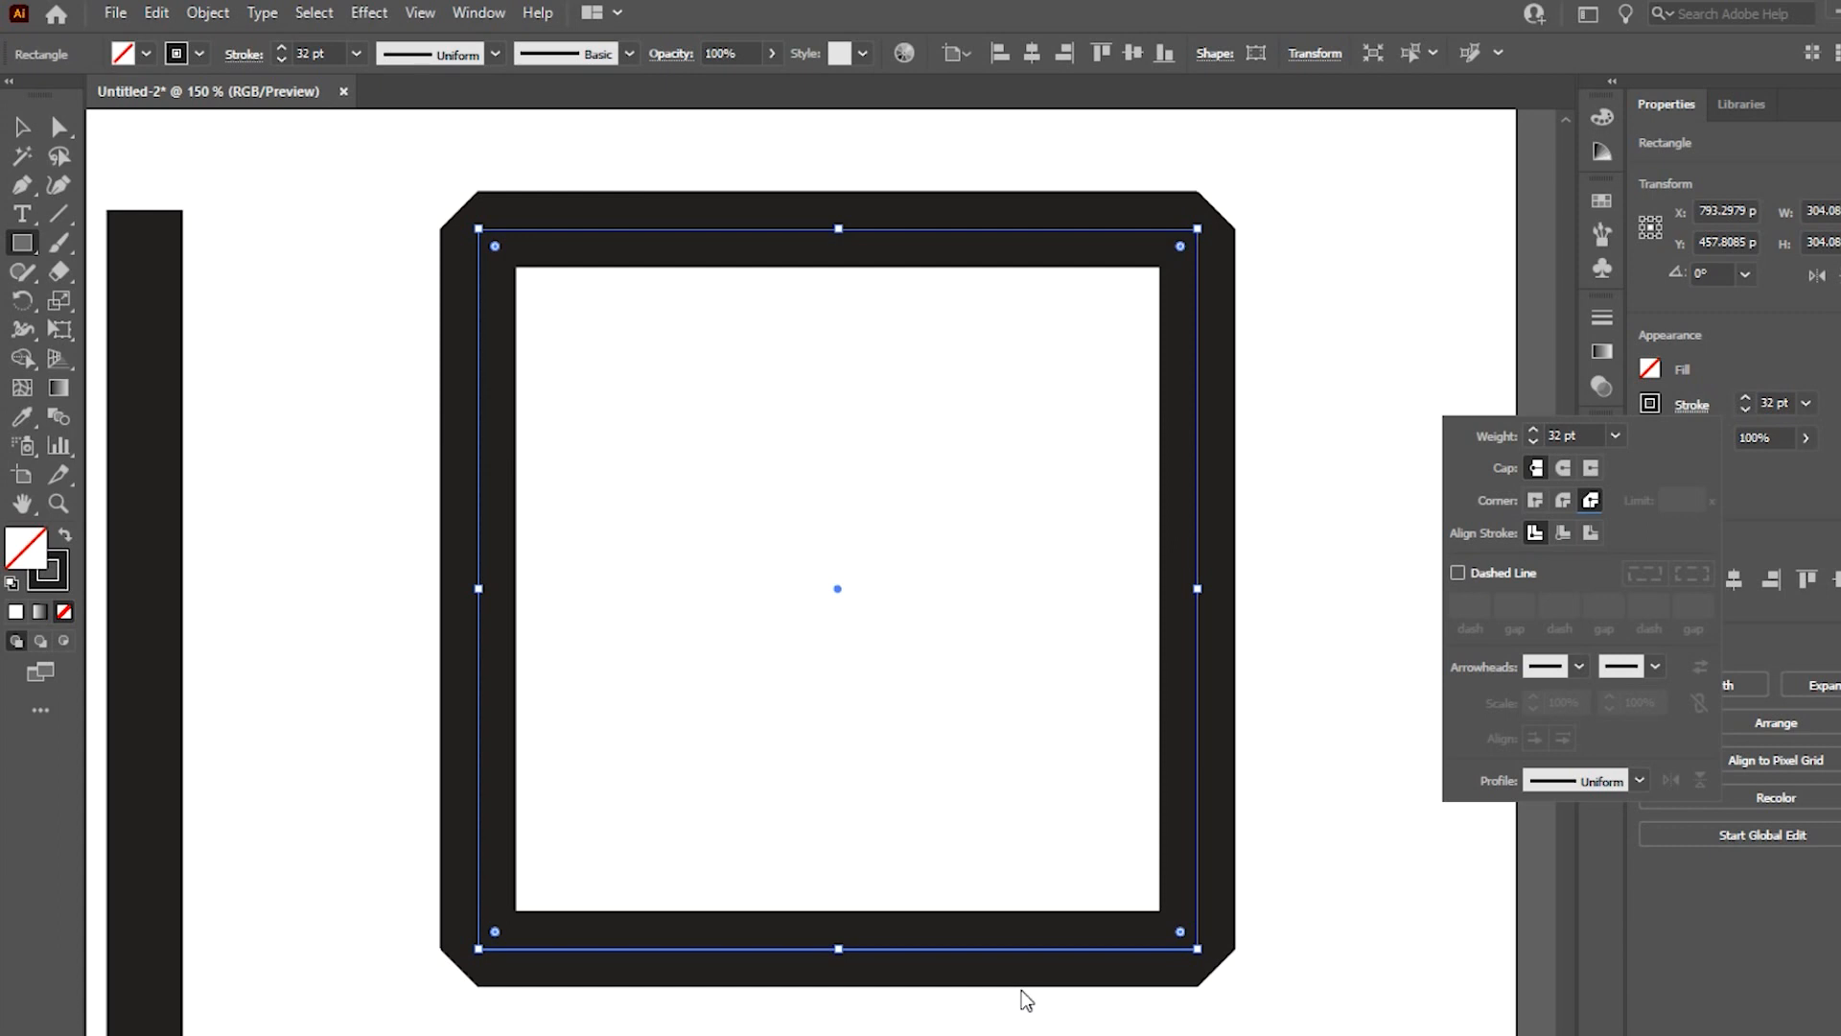
{"action": "left_click", "coordinate": [1564, 535]}
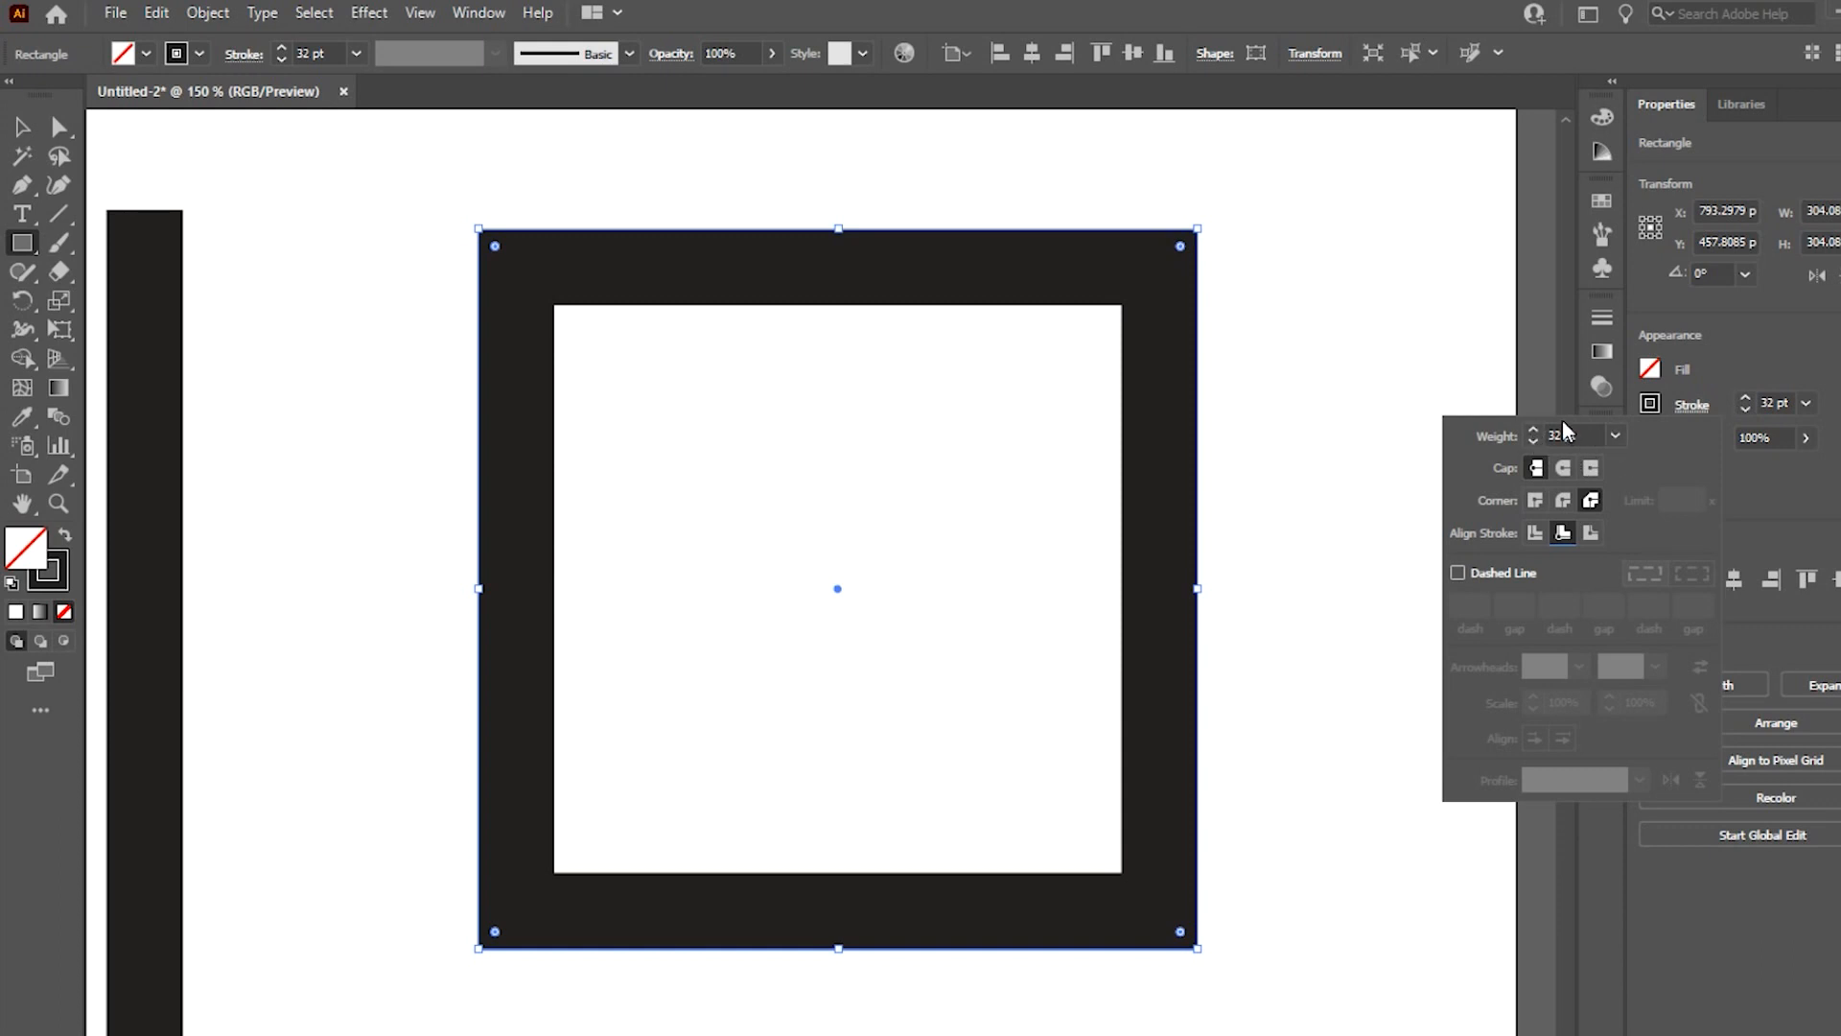
{"action": "left_click", "coordinate": [1592, 533]}
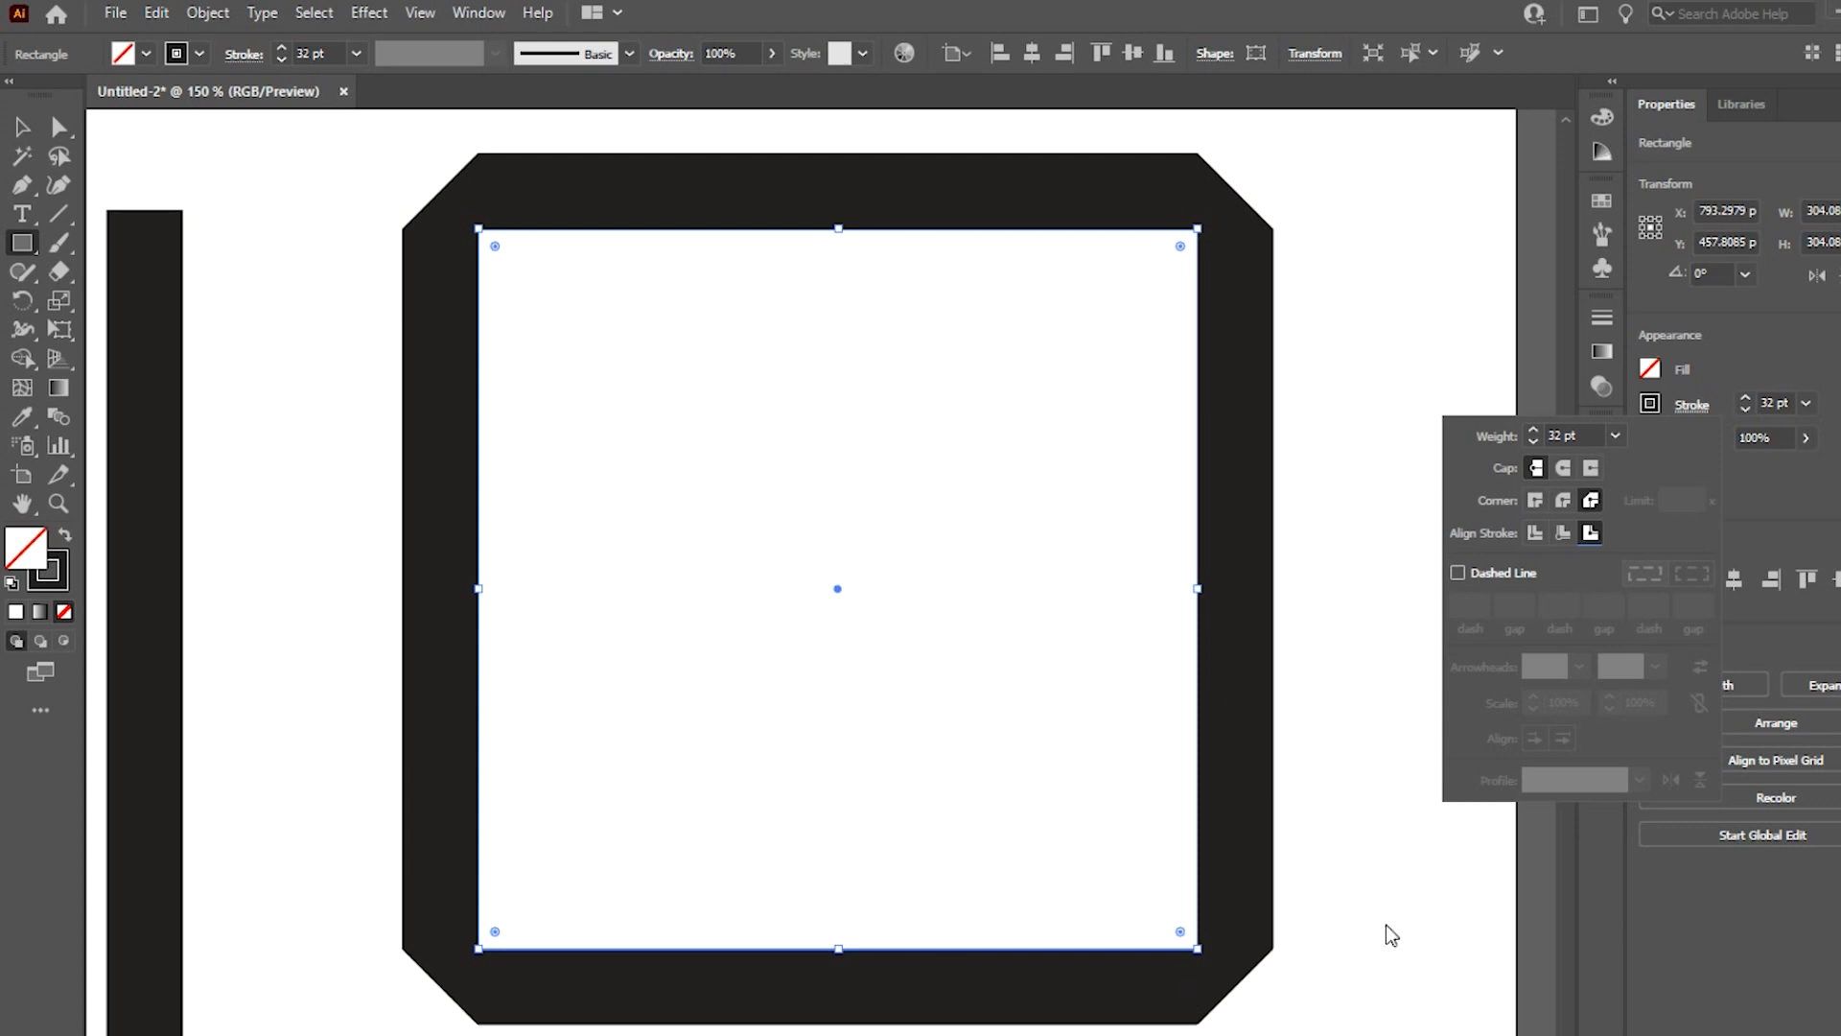
- Move the vertical line slightly farther from the square and set its stroke weight to 2 pt
{"action": "key", "text": "space"}
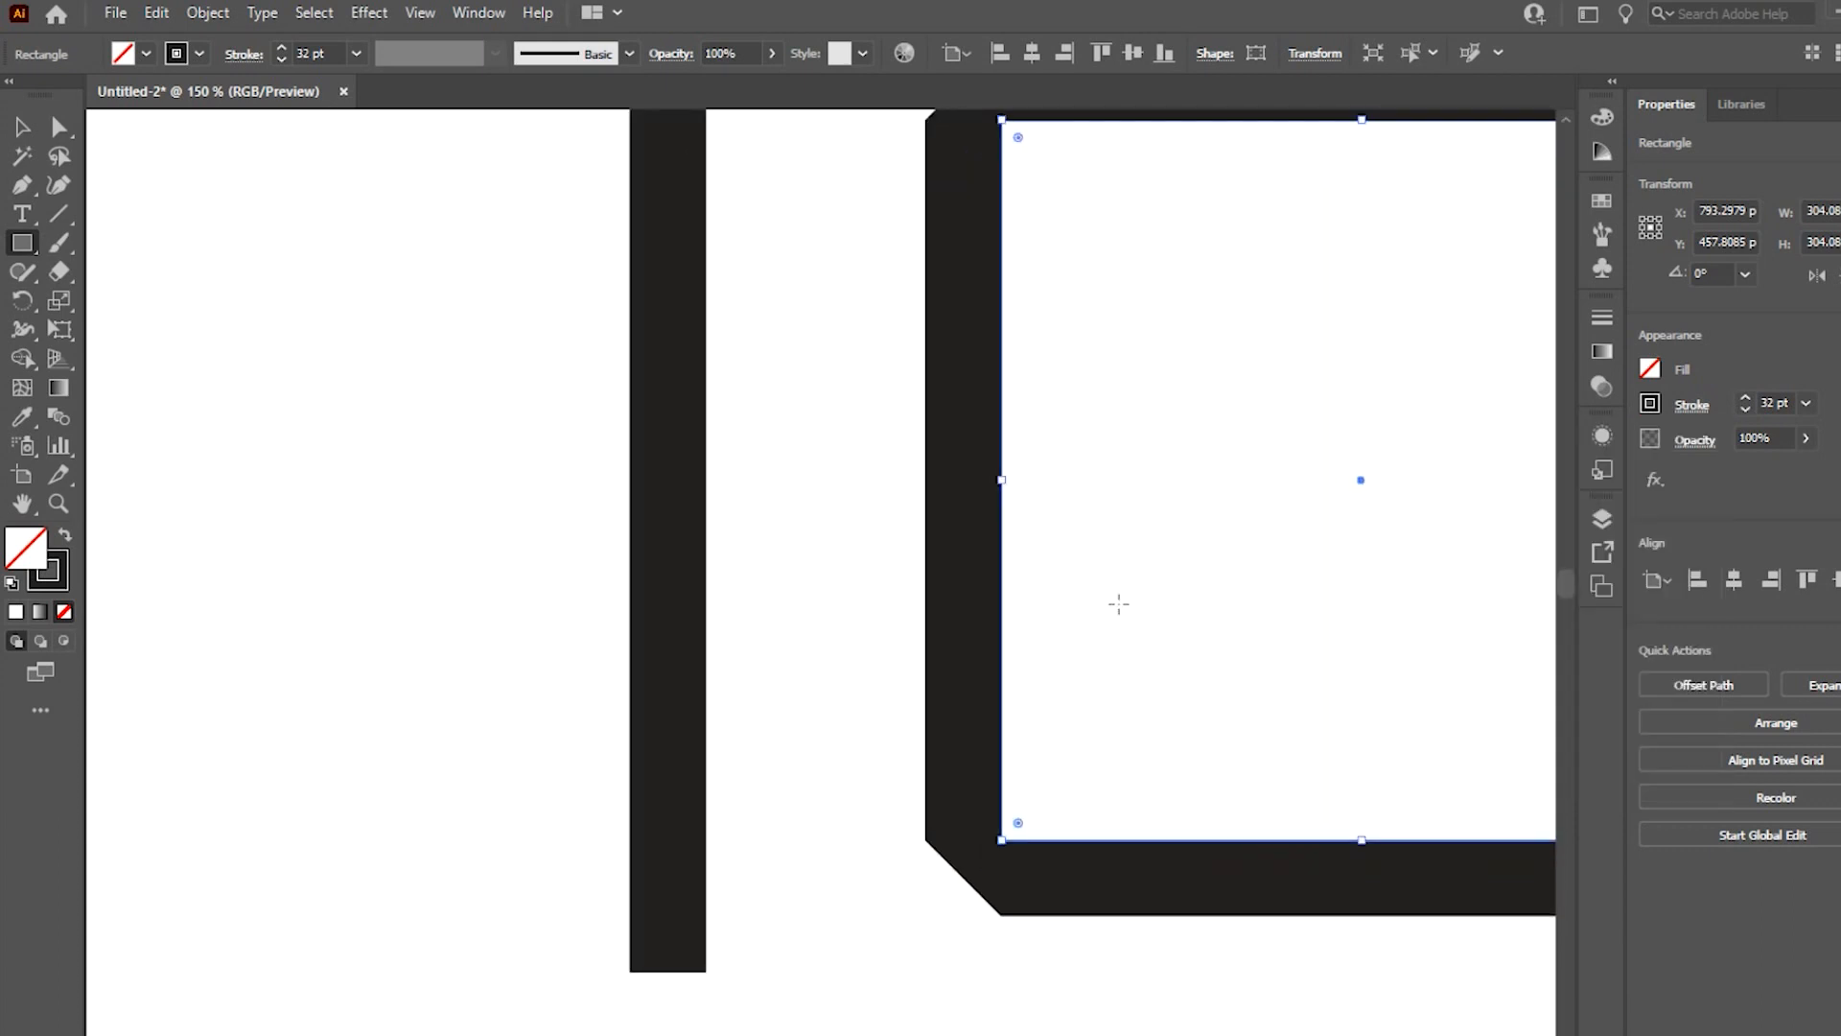
{"action": "key", "text": "ctrl+1"}
{"action": "left_click", "coordinate": [22, 125]}
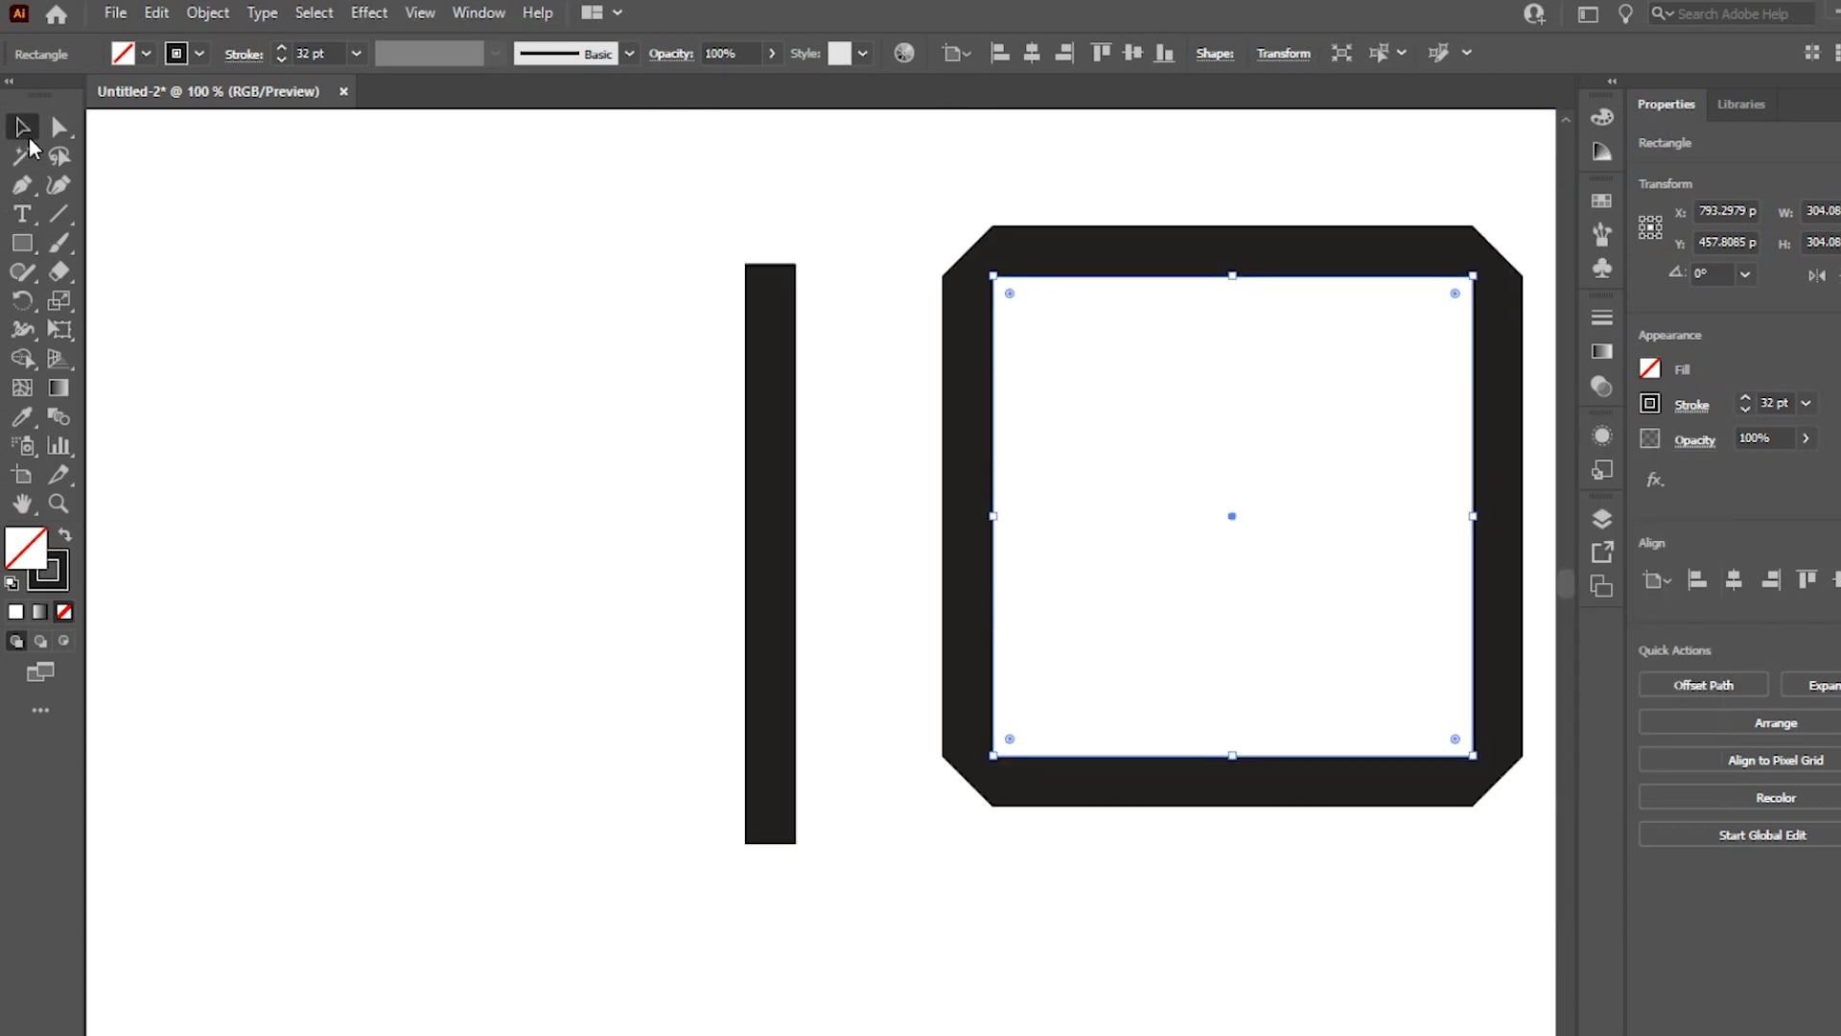
{"action": "left_click_drag", "start_coordinate": [777, 573], "coordinate": [724, 581]}
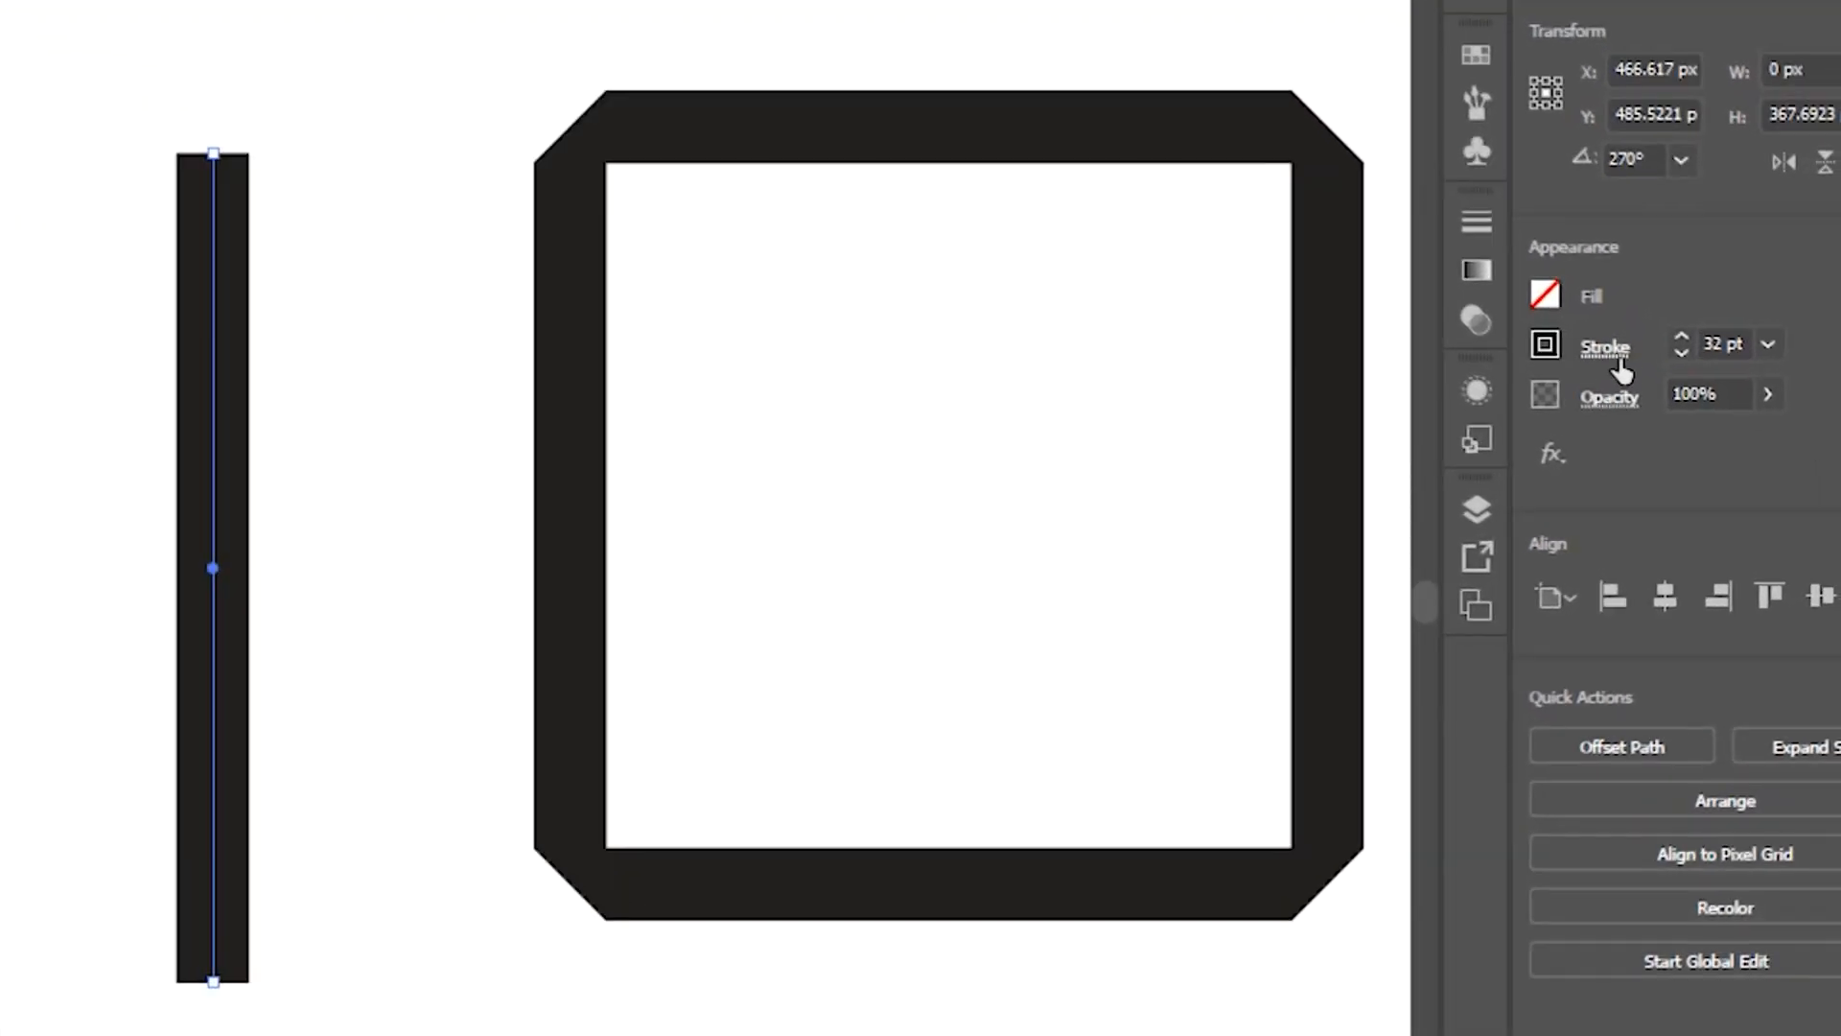
{"action": "left_click", "coordinate": [1691, 405]}
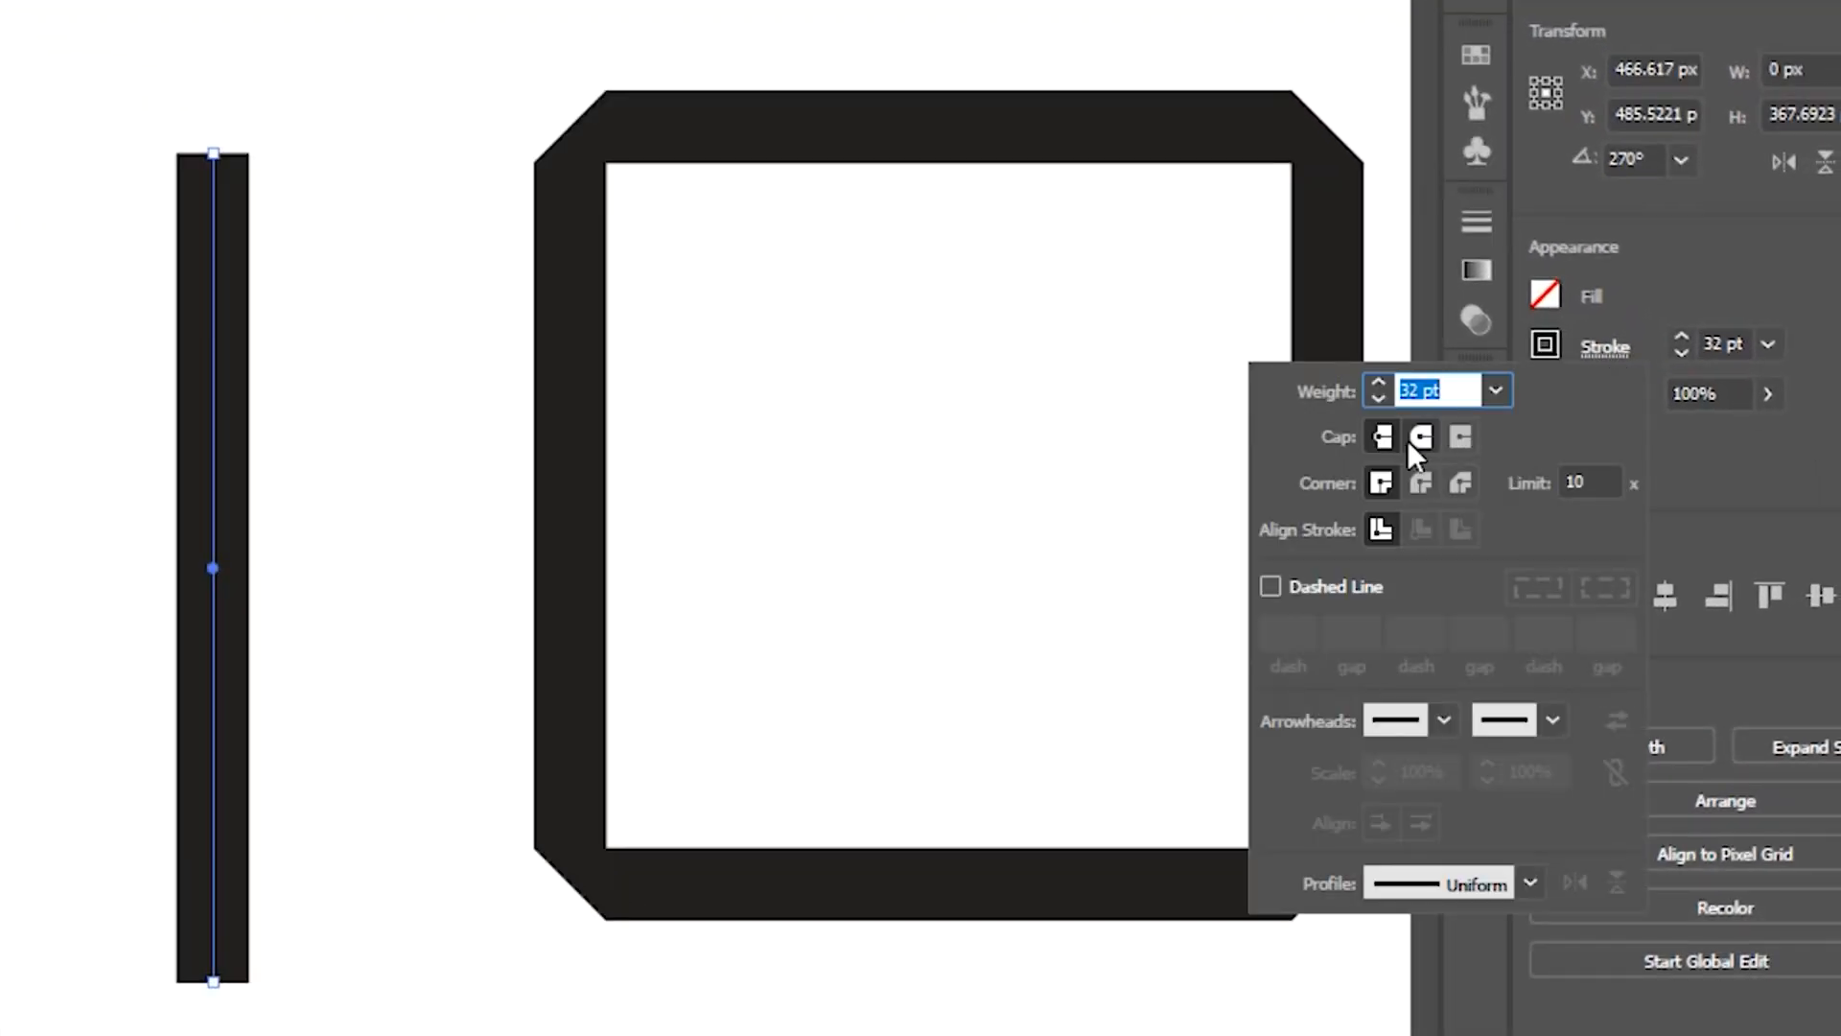
{"action": "double_click", "coordinate": [1408, 391]}
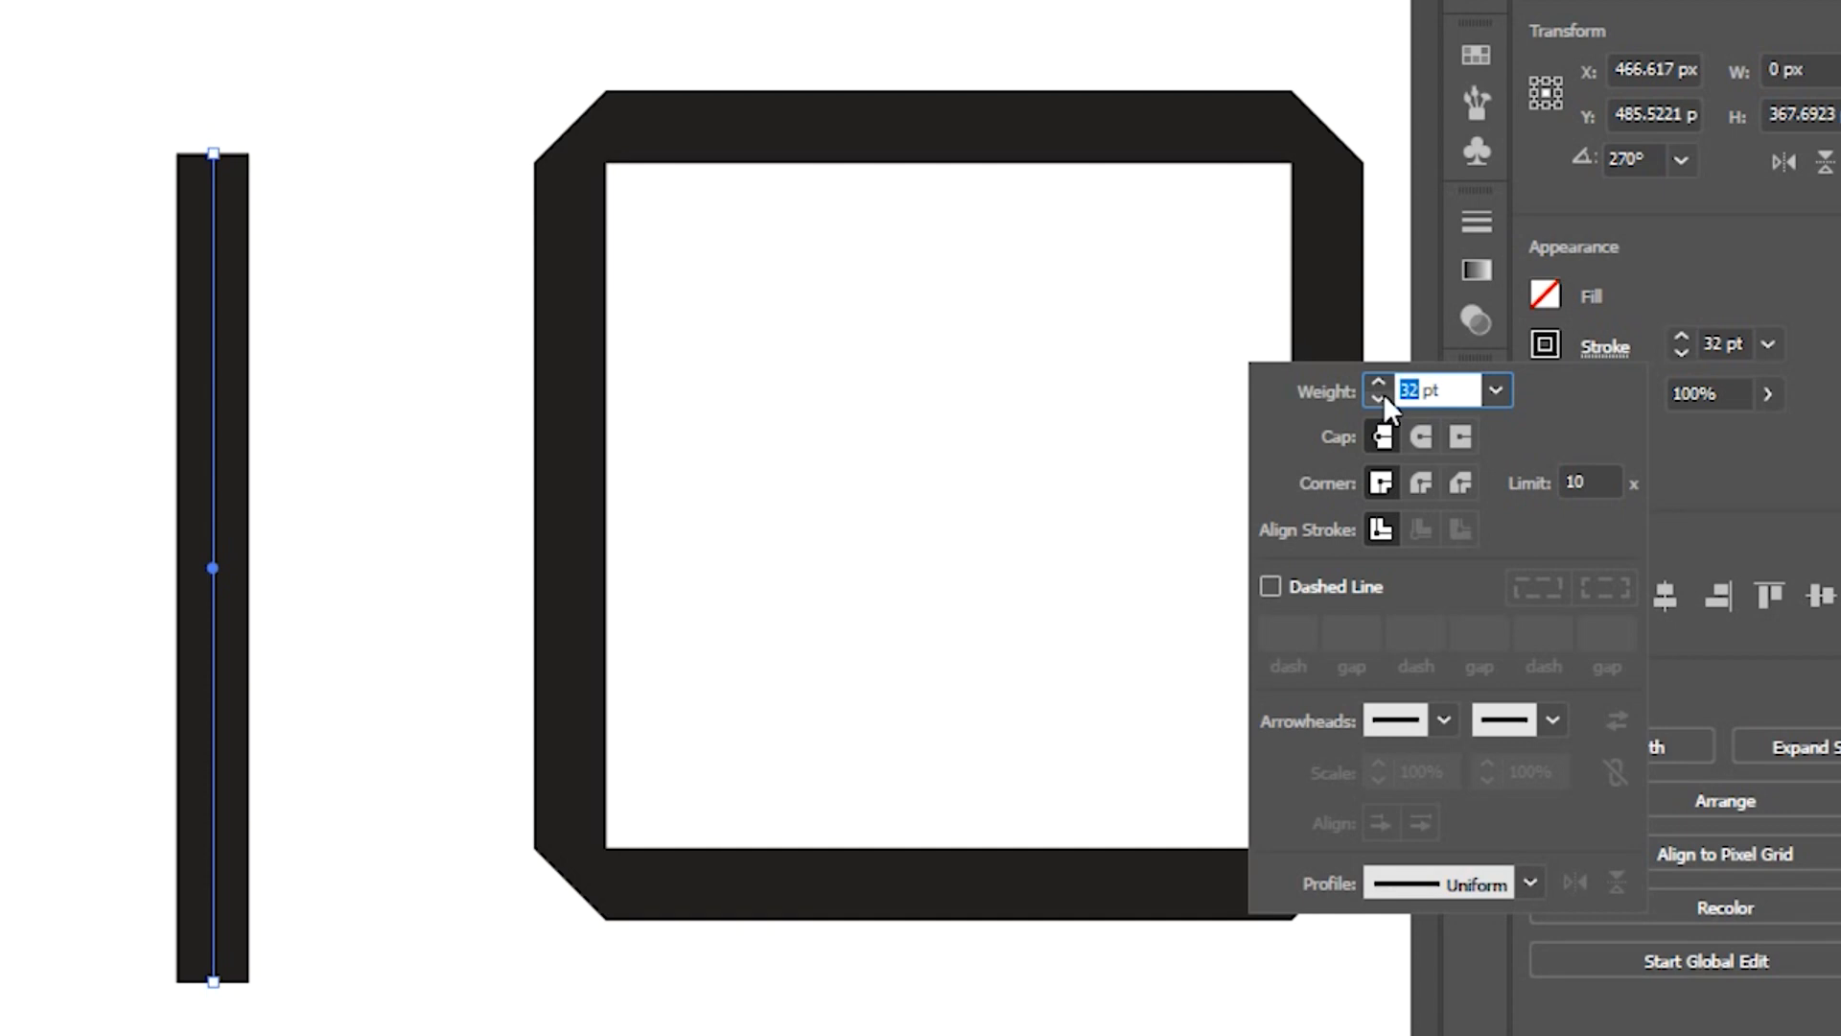
{"action": "type", "text": "2"}
{"action": "key", "text": "Return"}
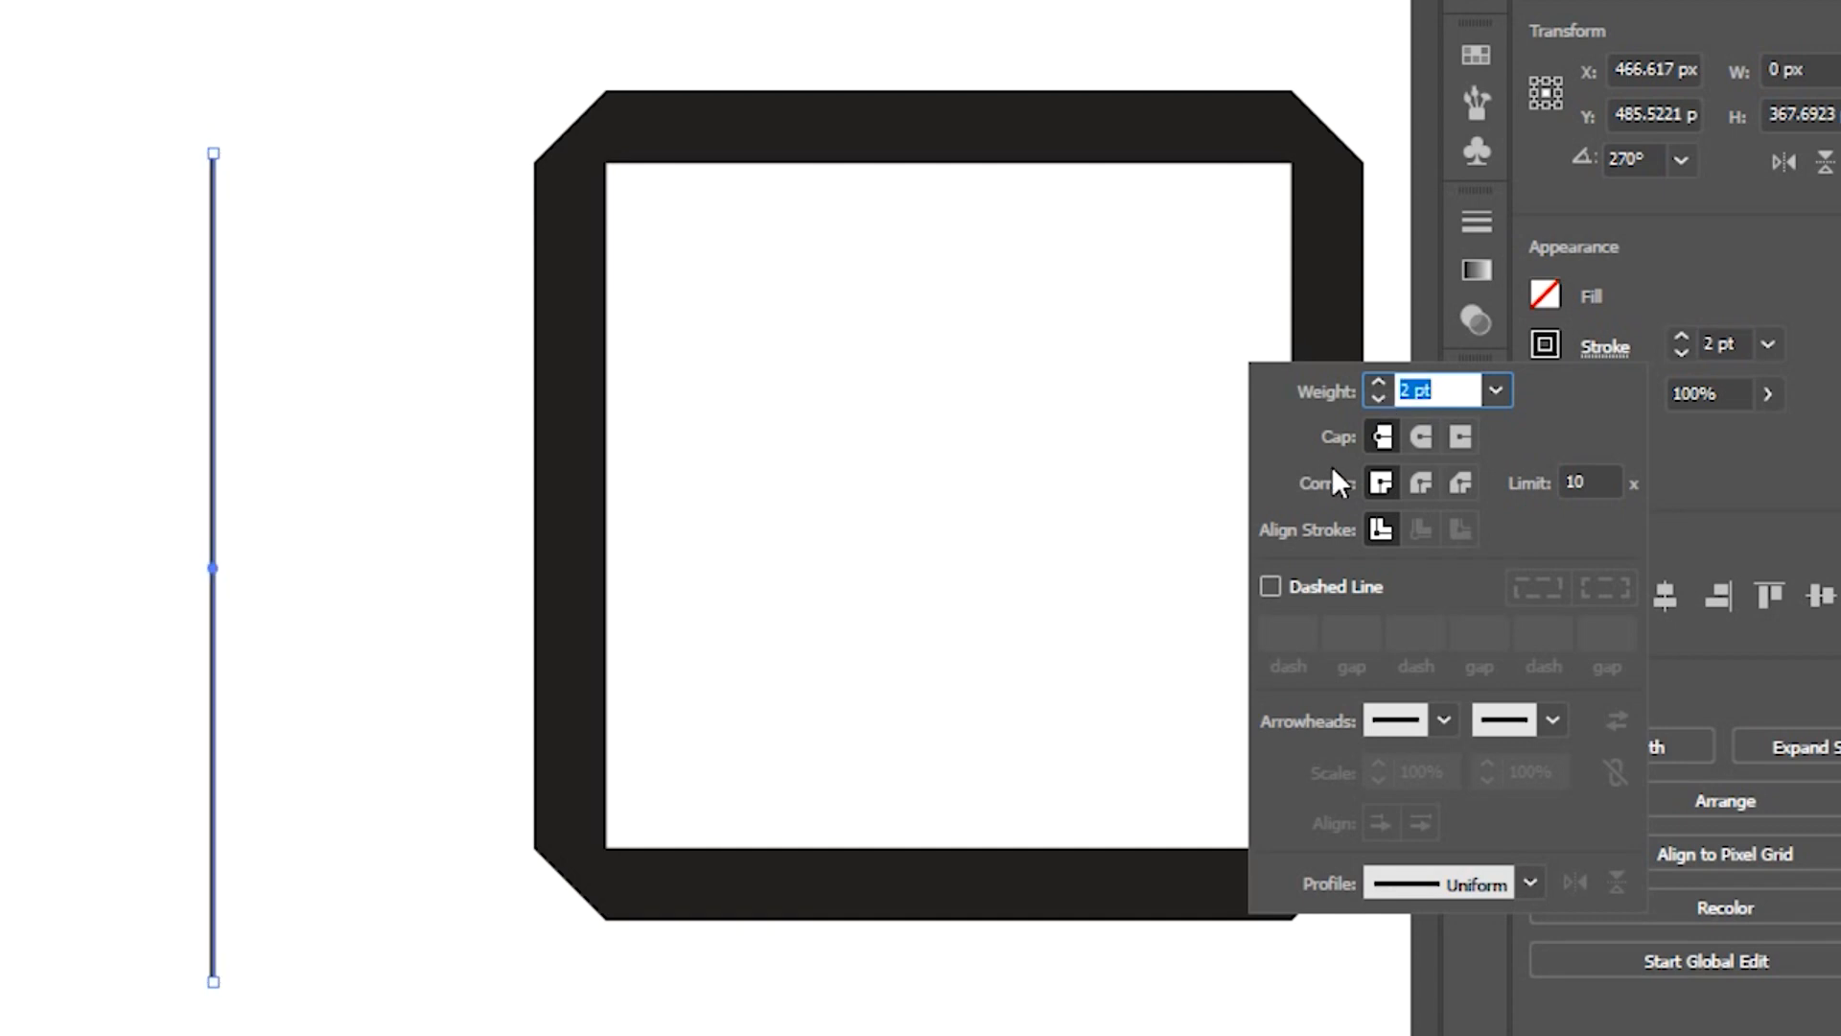
- Turn the vertical line into a dashed line with a 12 pt dash and a 12 pt gap
{"action": "left_click", "coordinate": [1272, 587]}
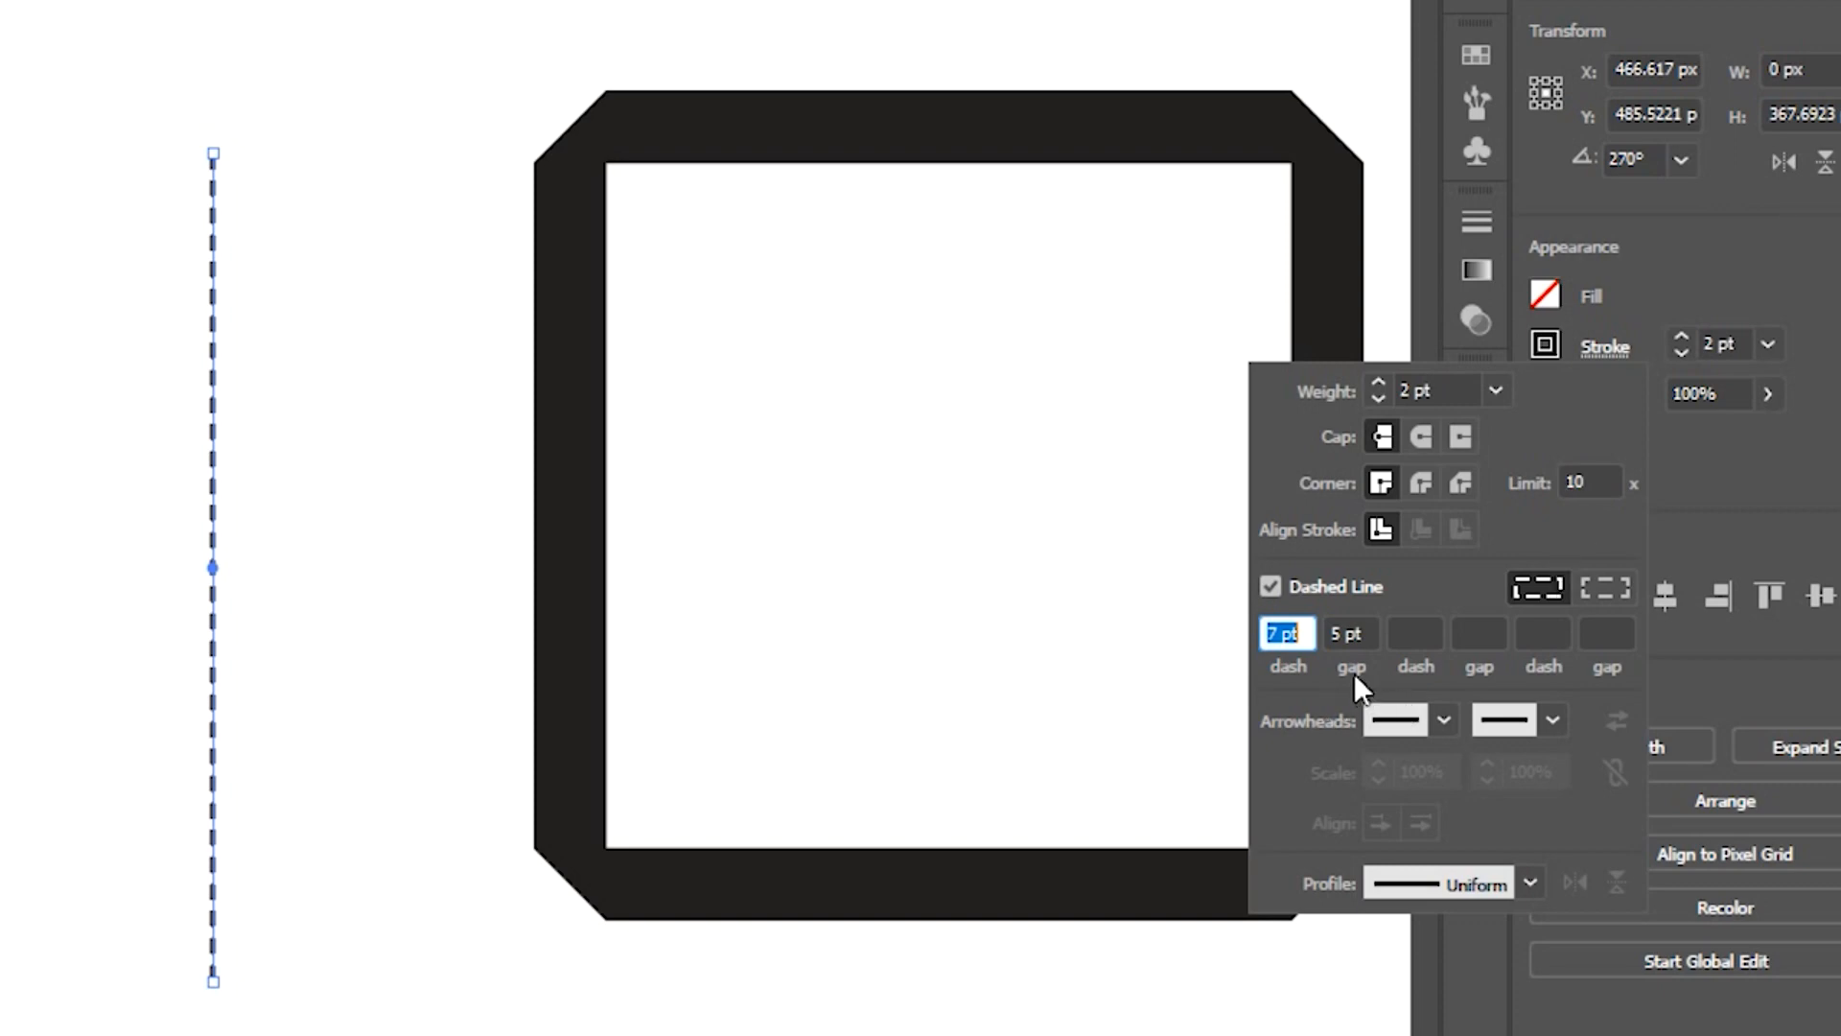
{"action": "left_click_drag", "start_coordinate": [1276, 633], "coordinate": [1254, 655]}
{"action": "type", "text": "12"}
{"action": "left_click", "coordinate": [1346, 637]}
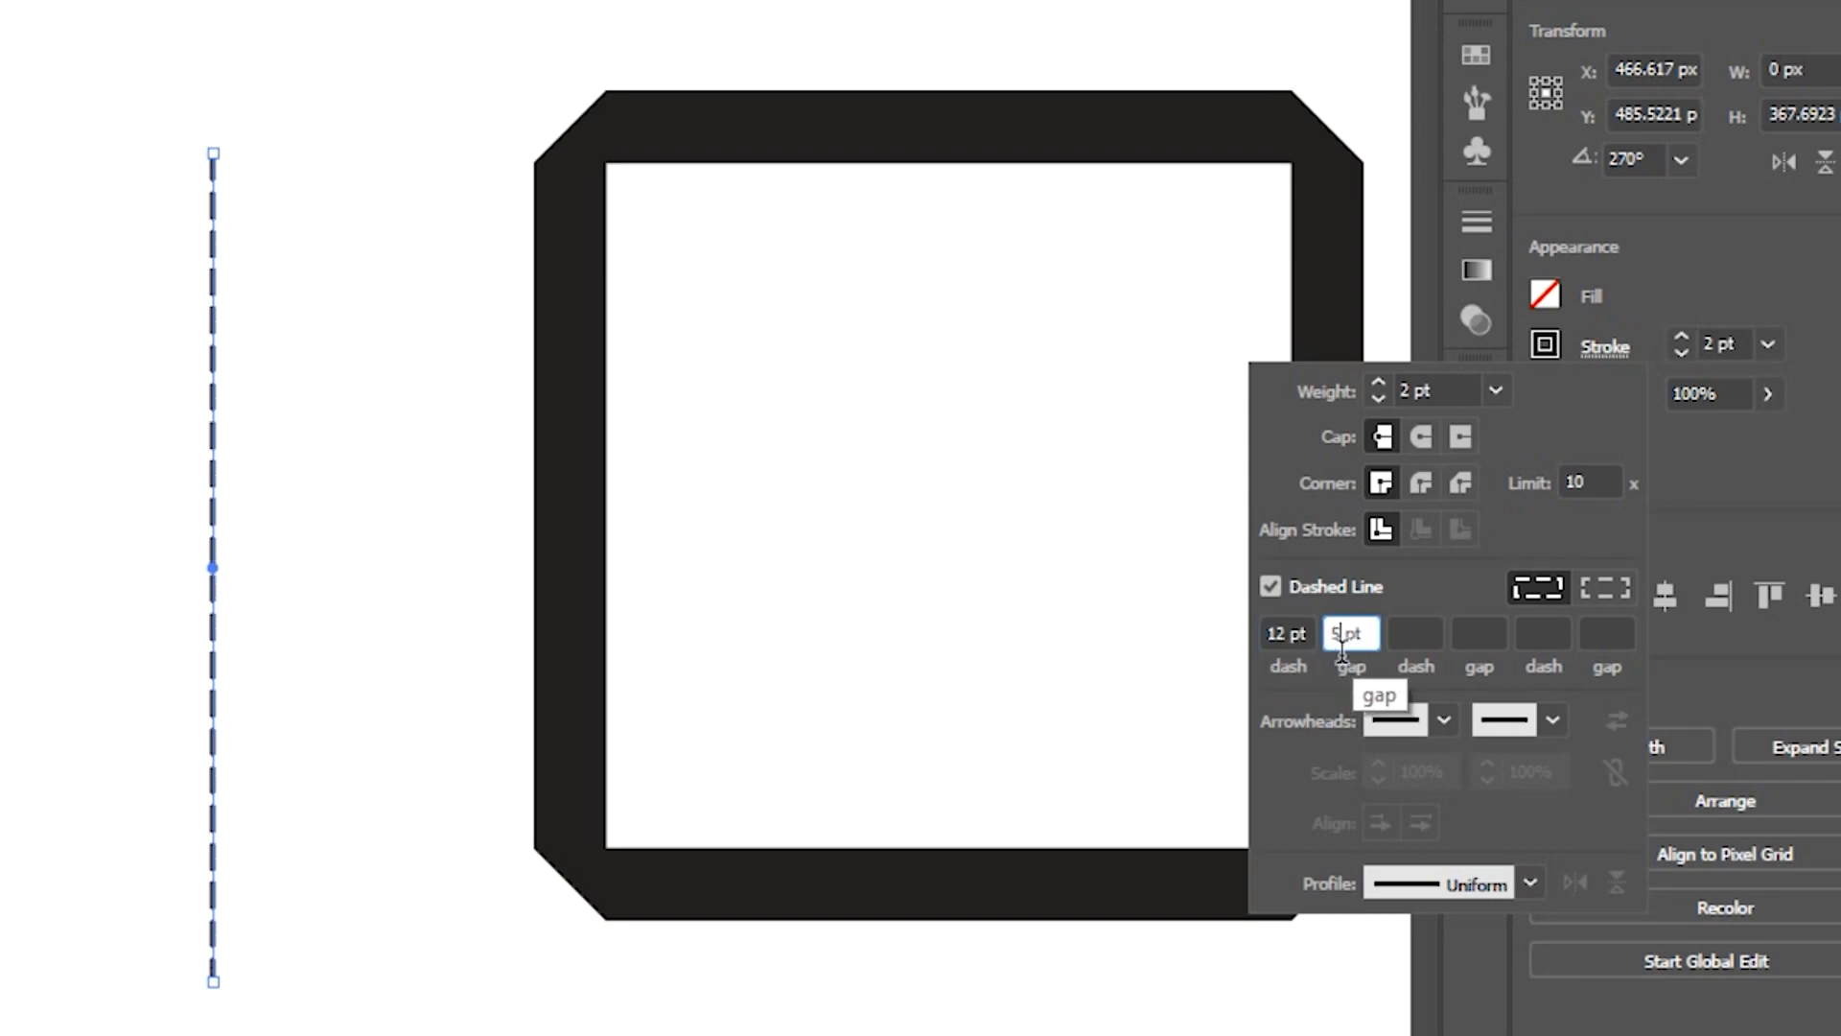
{"action": "double_click", "coordinate": [1337, 635]}
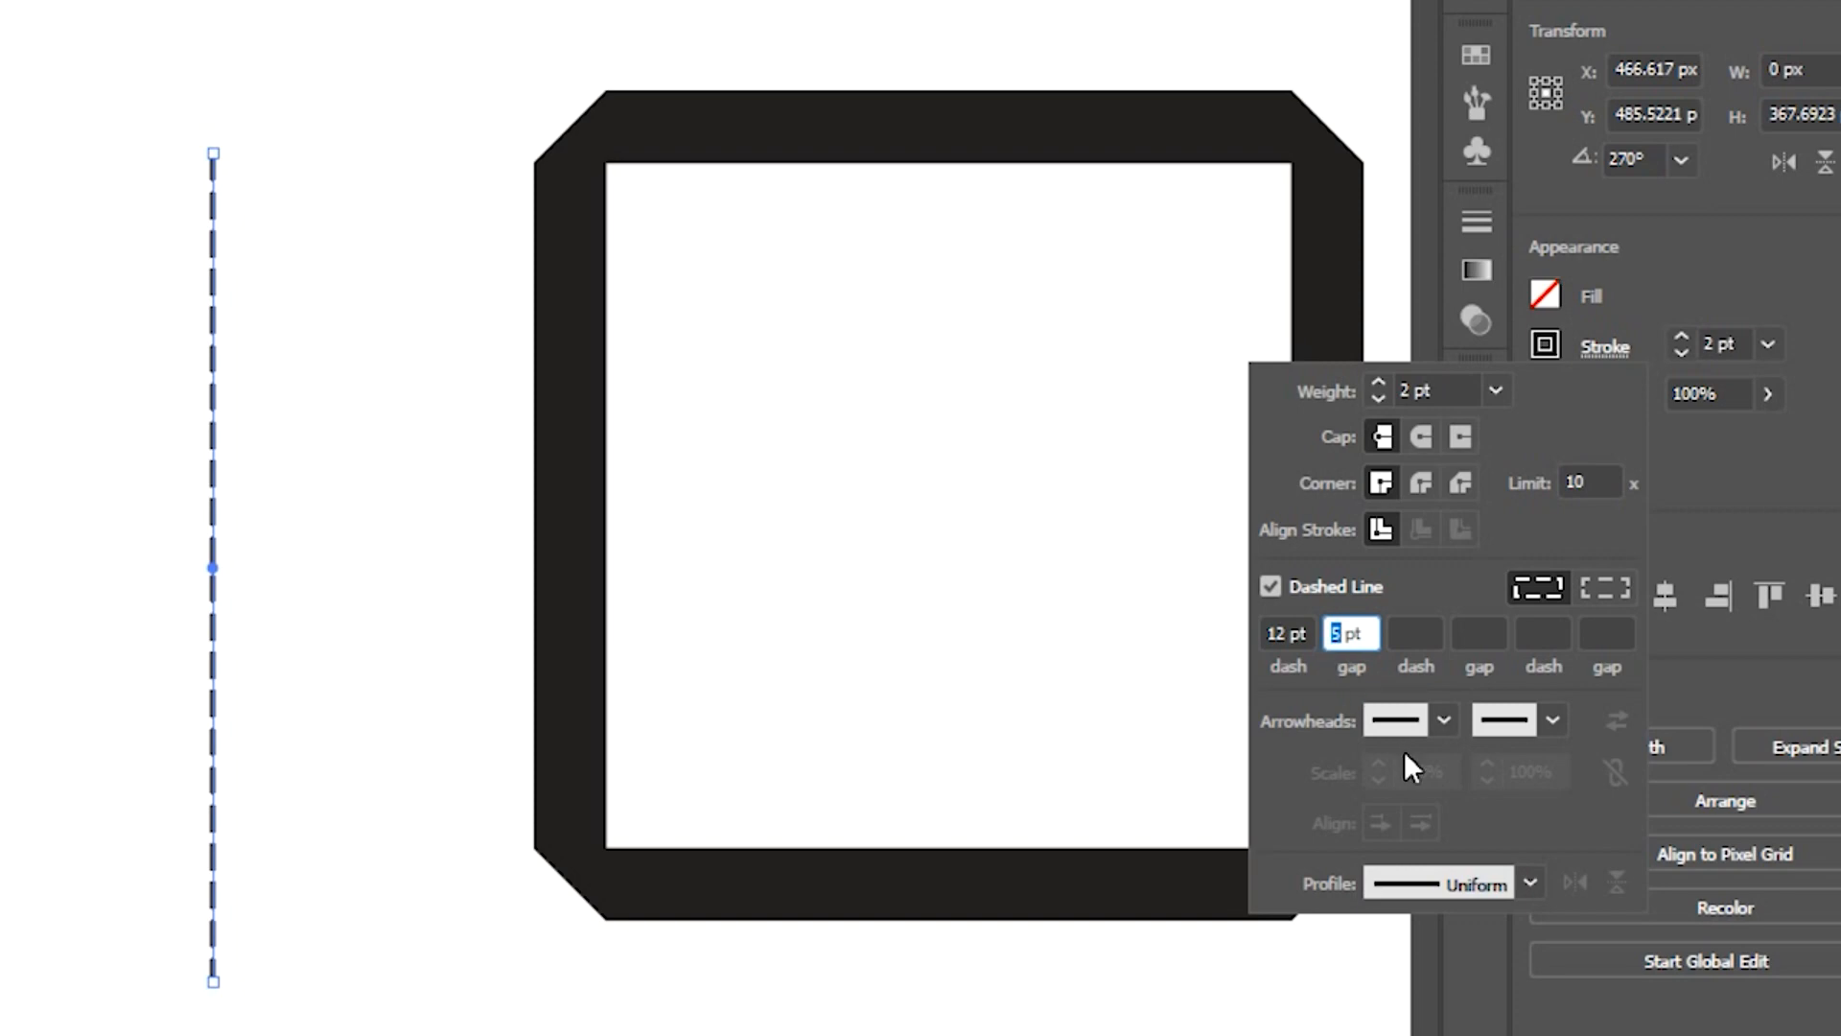
{"action": "type", "text": "12"}
{"action": "key", "text": "Return"}
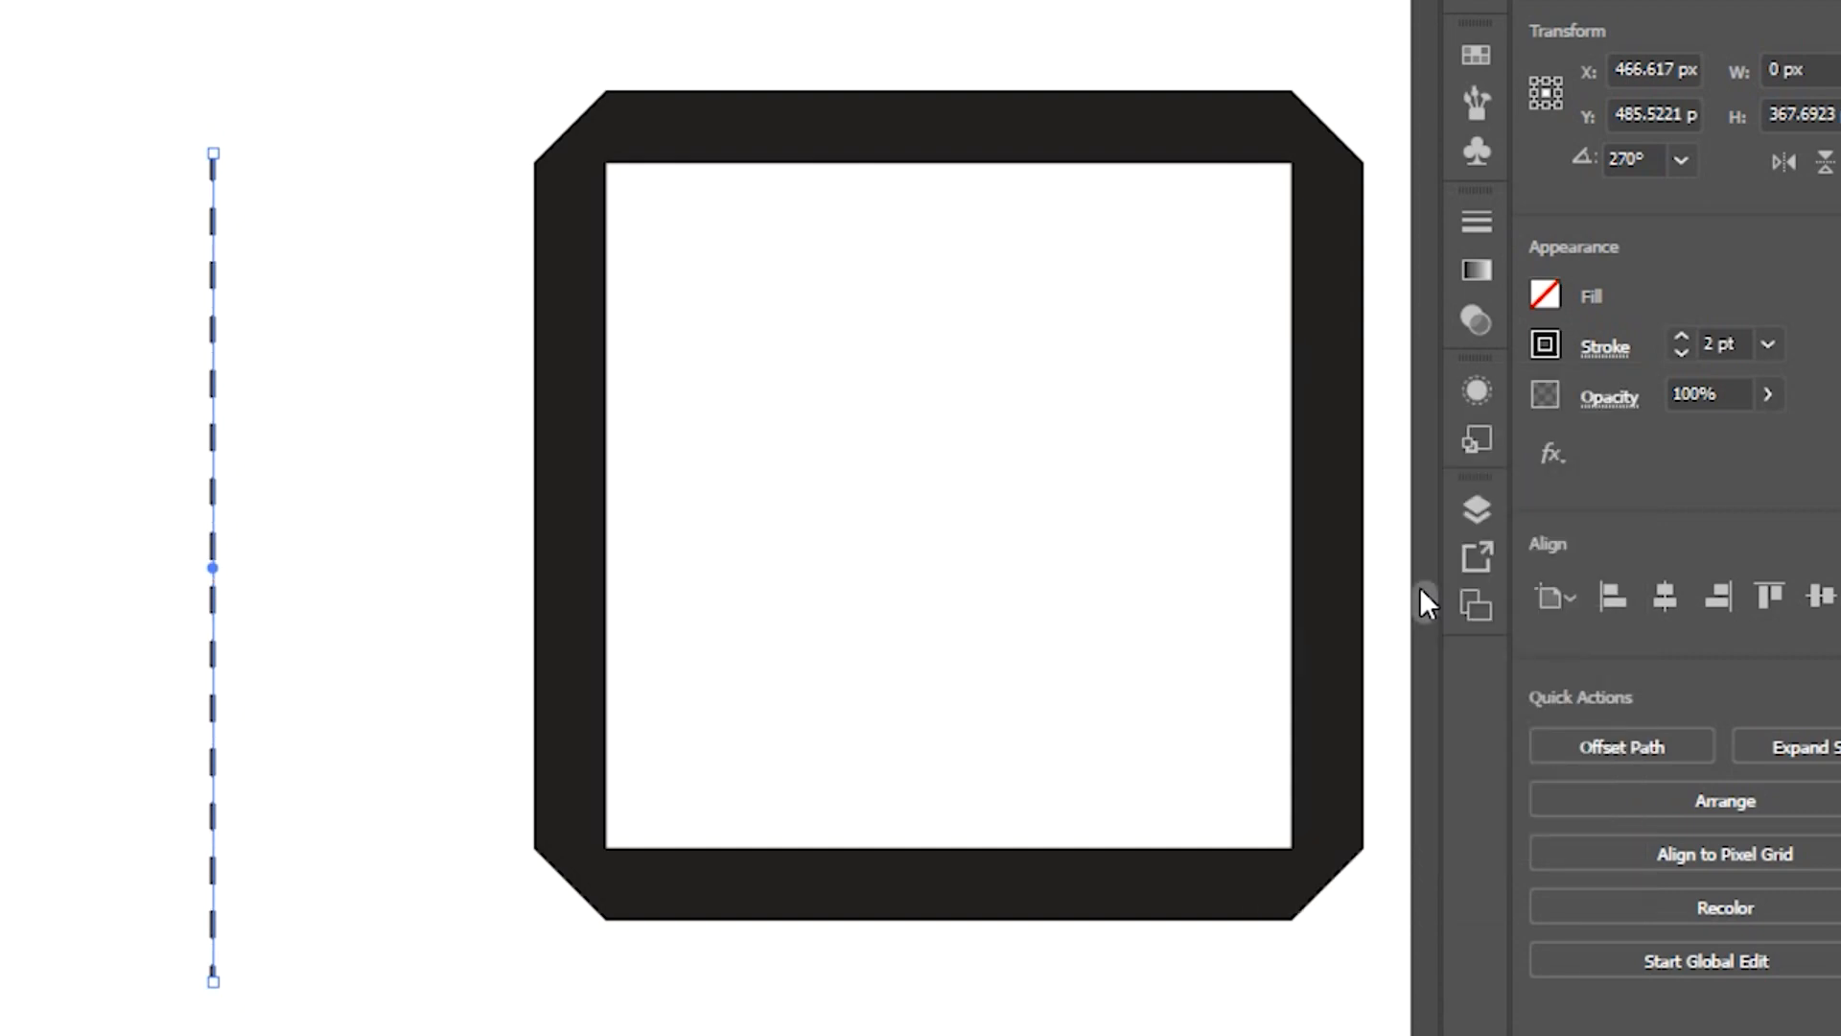
- Set the line's dash length to 18 pt and try an 18 pt gap, finishing with a 20 pt gap
{"action": "left_click", "coordinate": [1604, 347]}
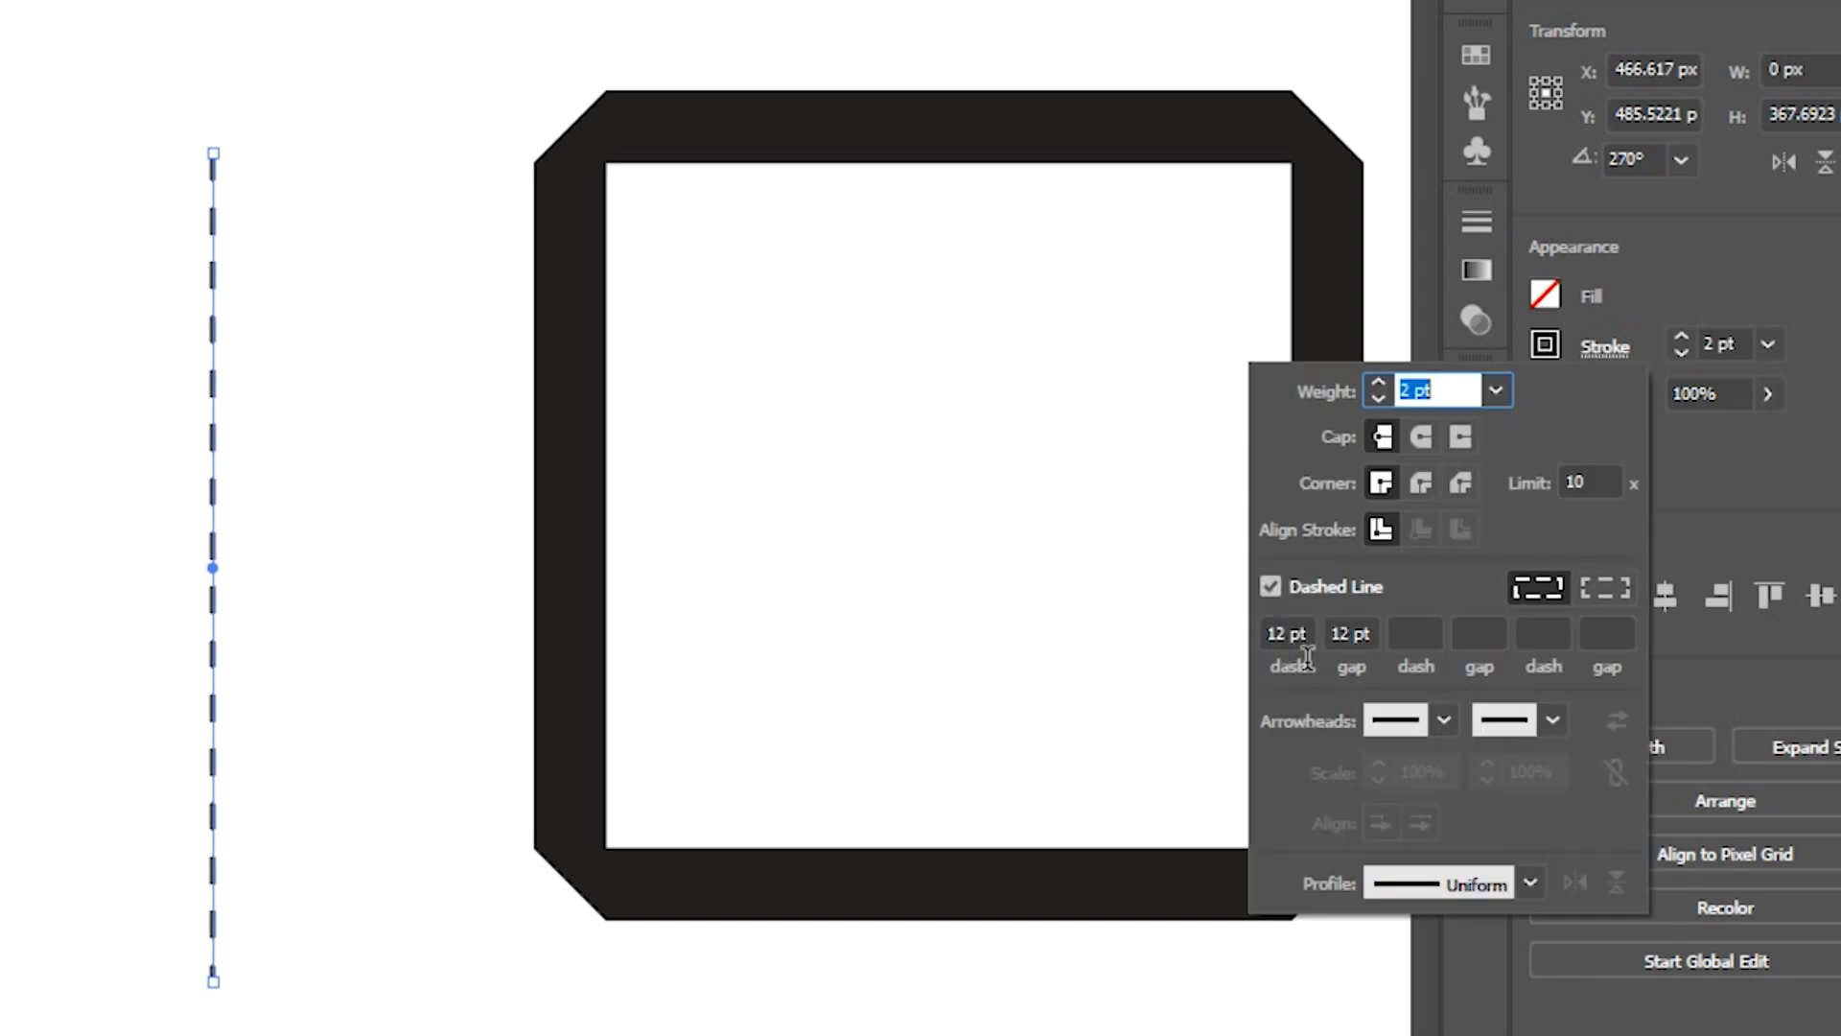
{"action": "double_click", "coordinate": [1279, 635]}
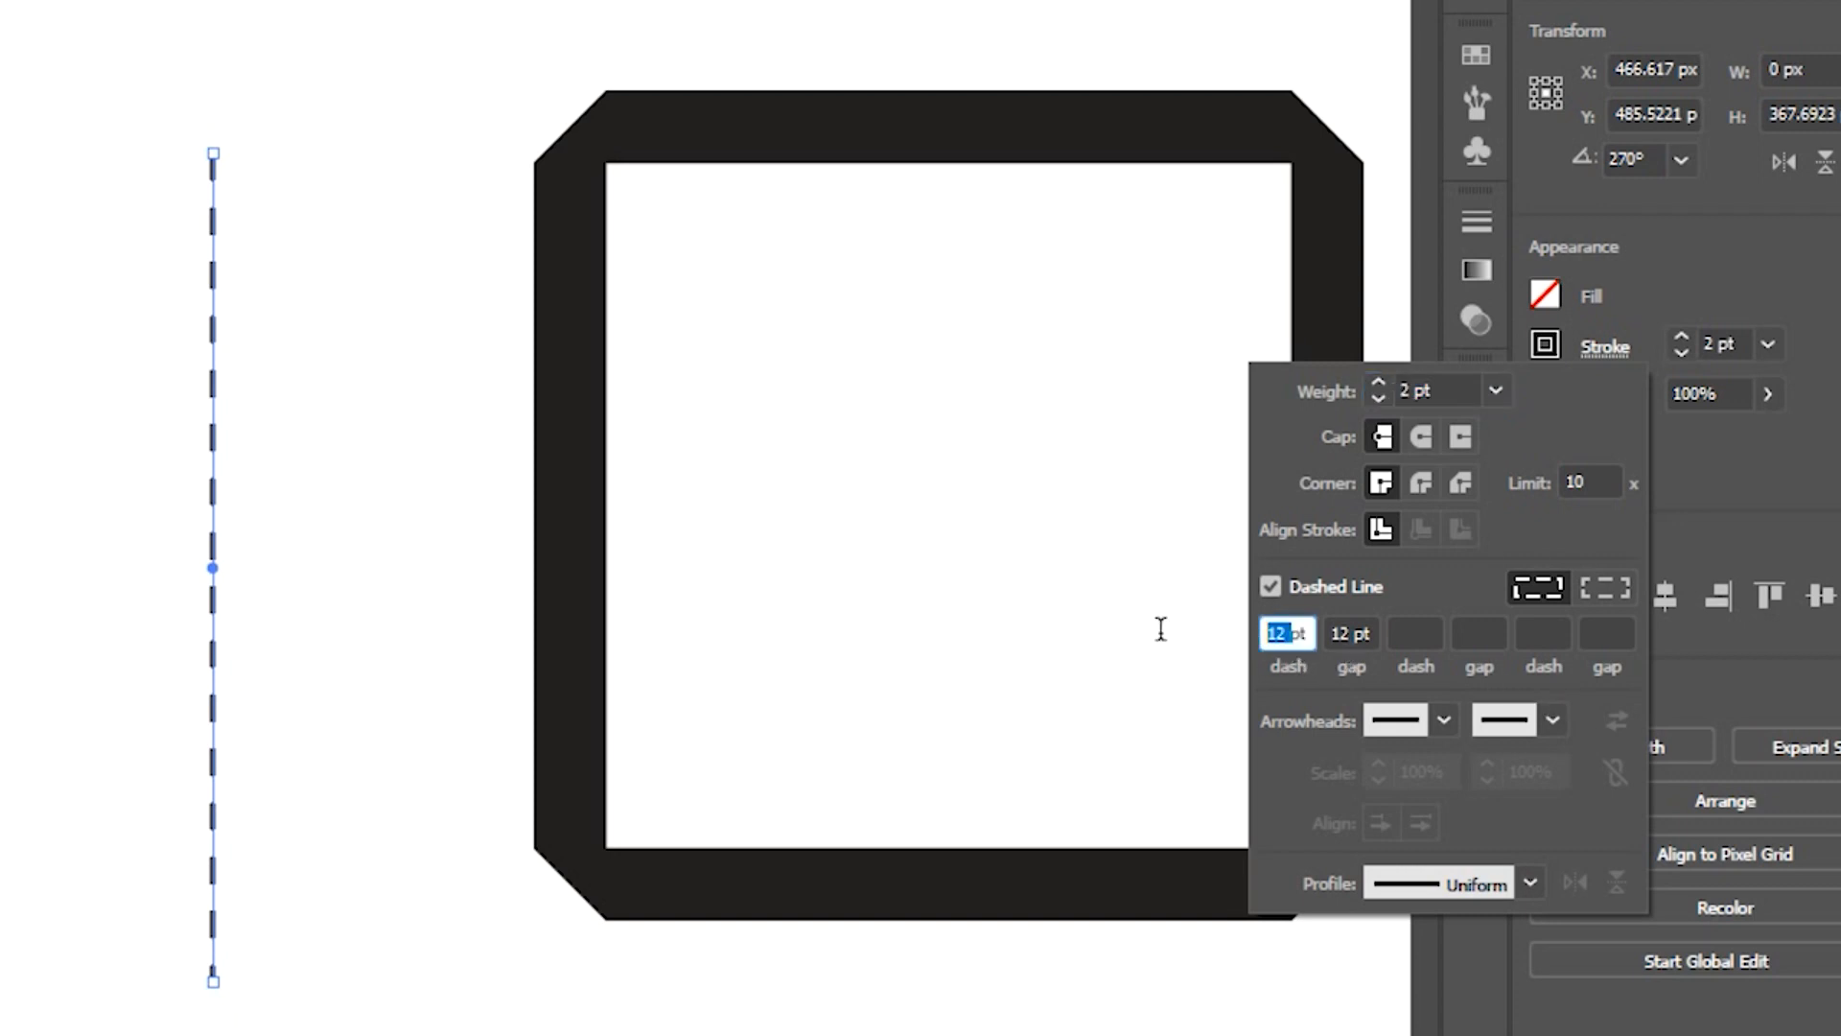
{"action": "type", "text": "18"}
{"action": "left_click", "coordinate": [1425, 644]}
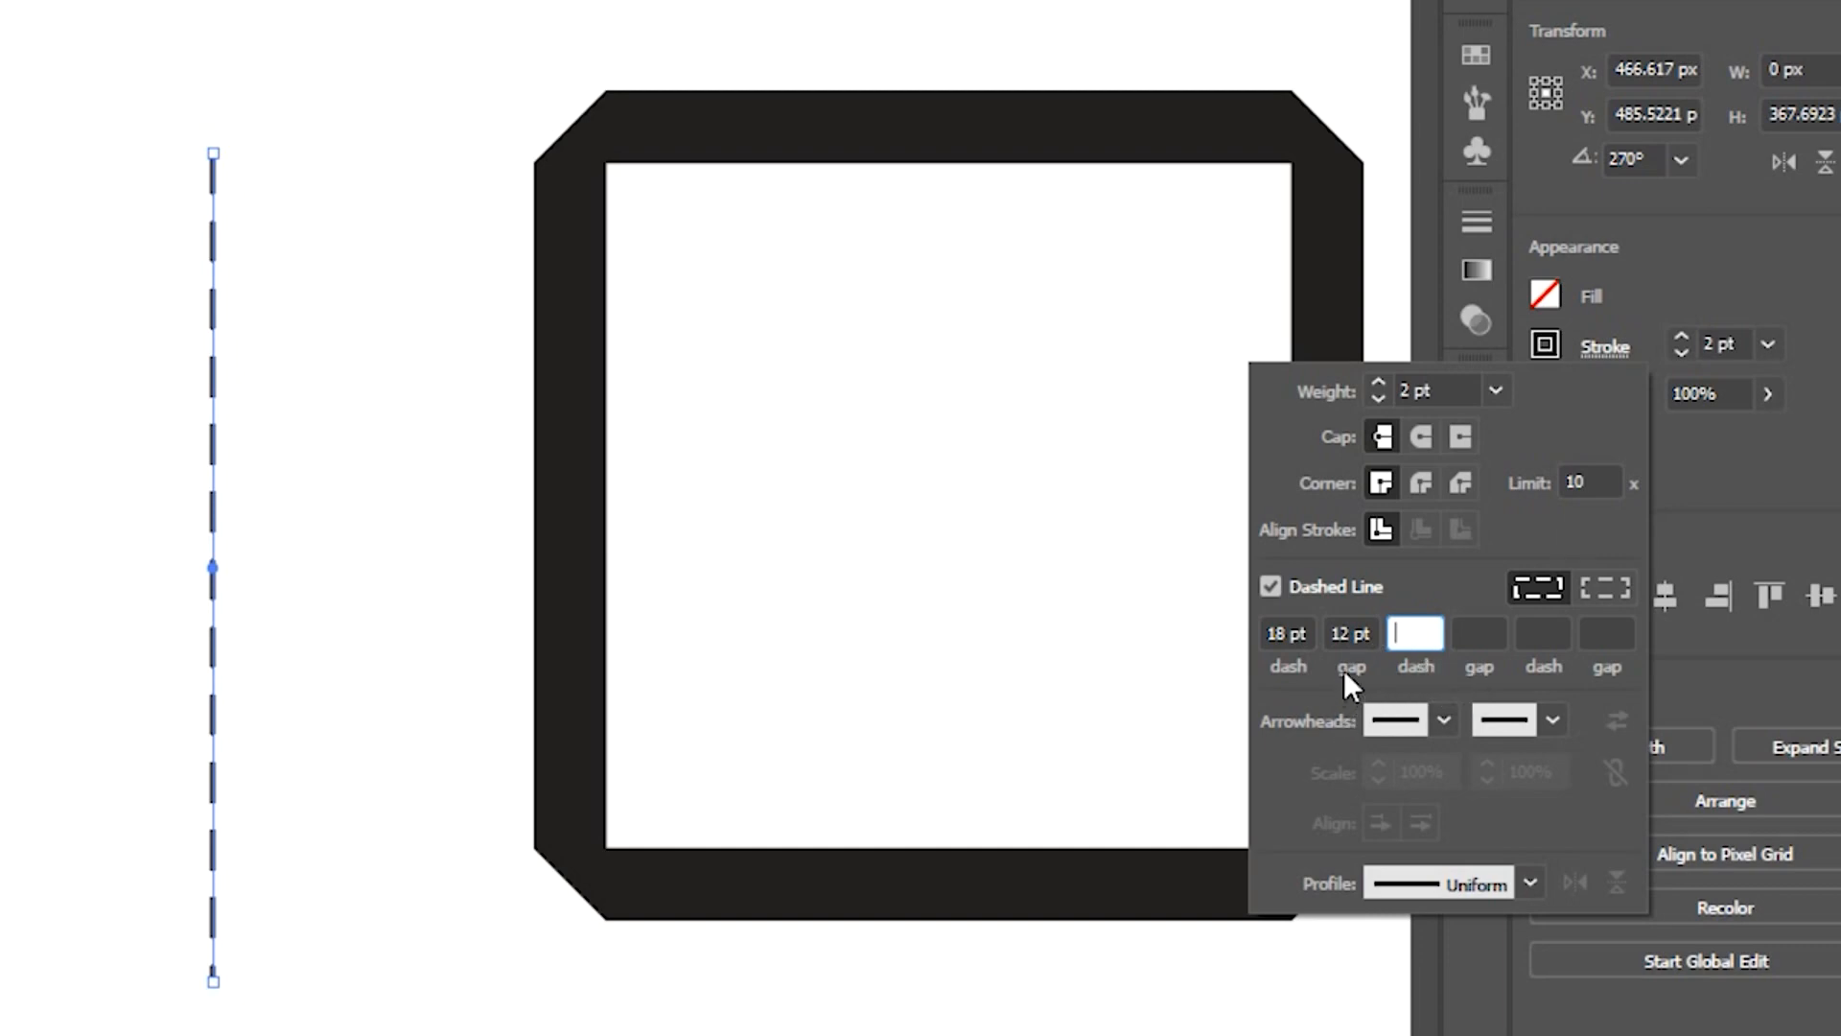
{"action": "double_click", "coordinate": [1341, 634]}
{"action": "type", "text": "18"}
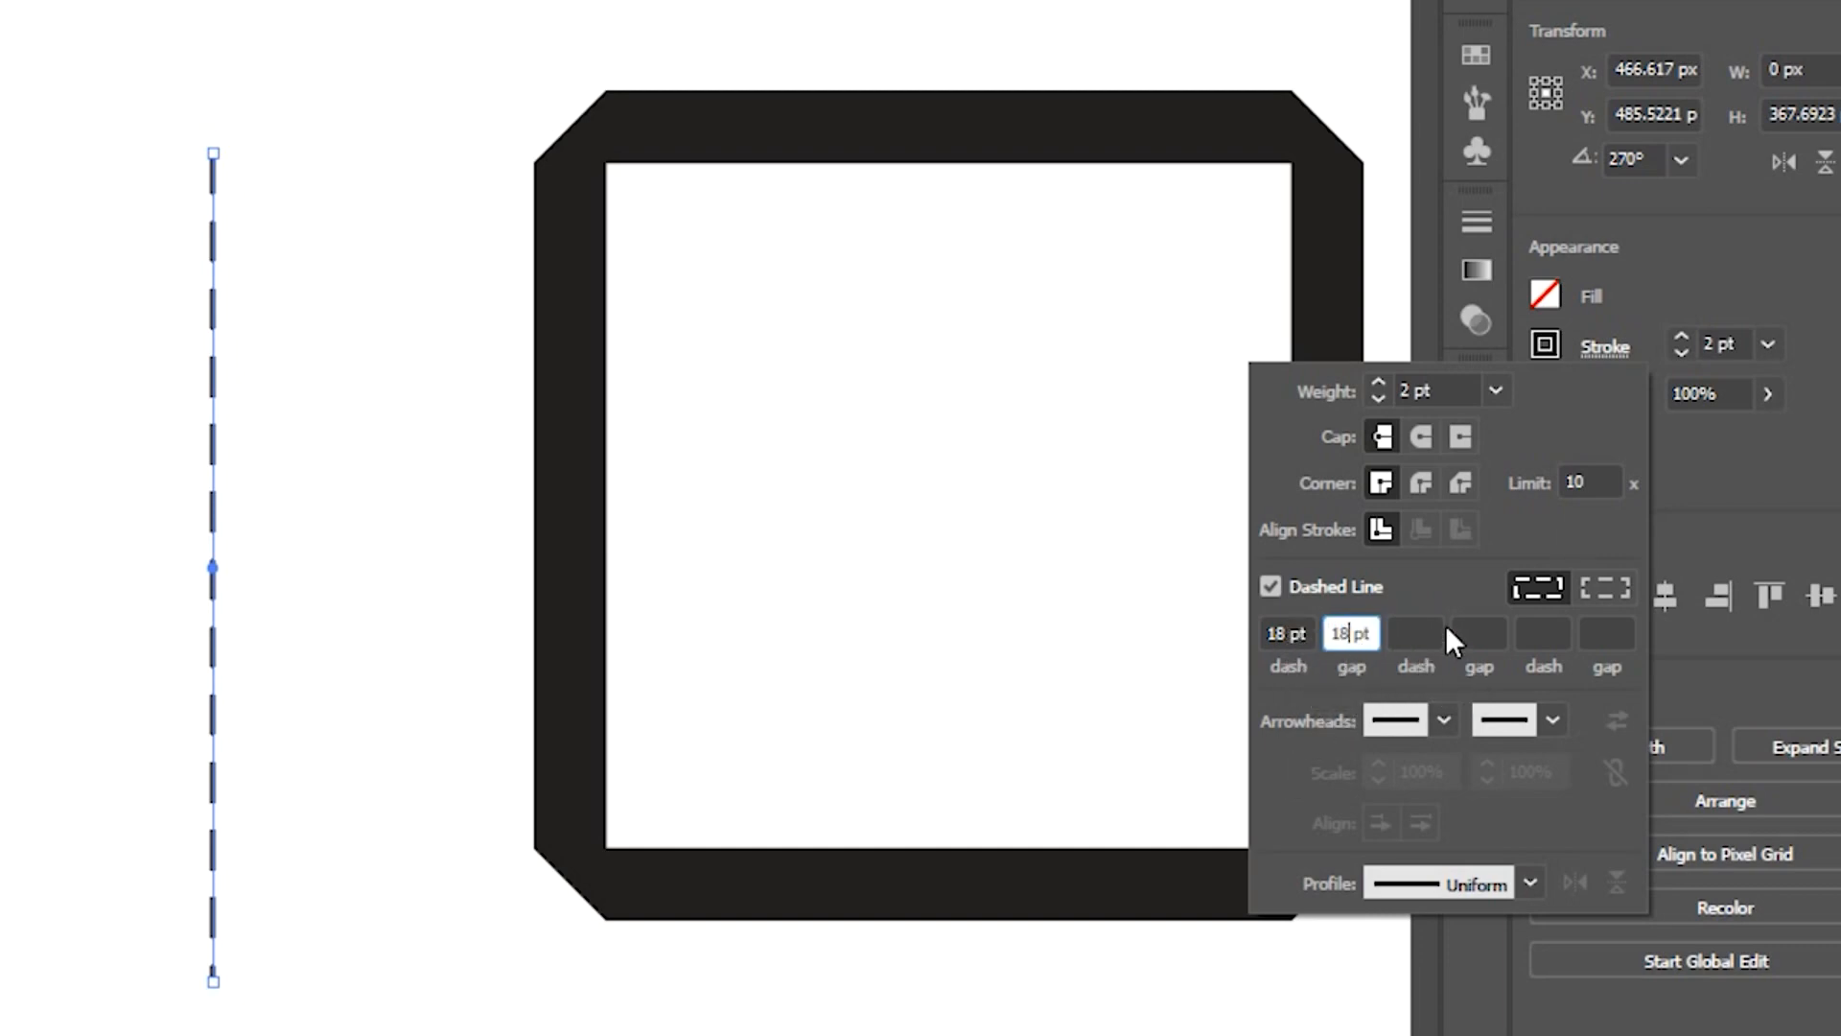
{"action": "left_click", "coordinate": [1415, 634]}
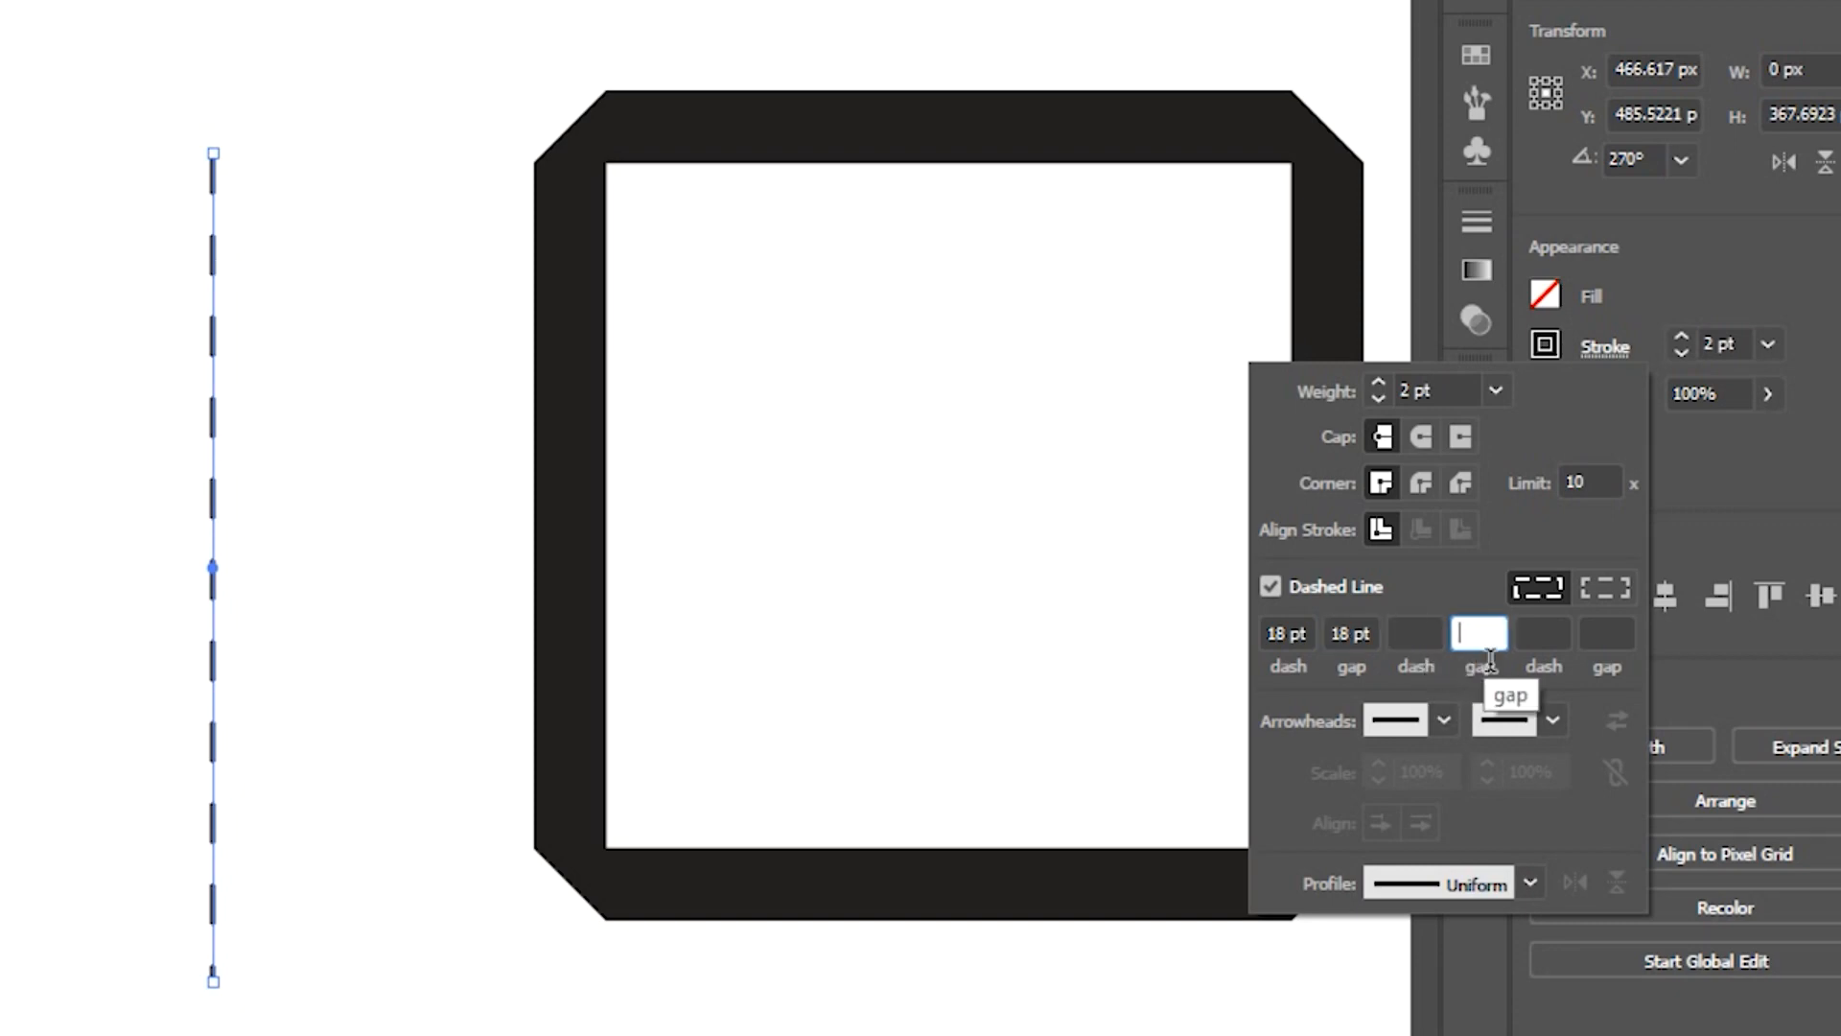
{"action": "double_click", "coordinate": [1340, 634]}
{"action": "type", "text": "20"}
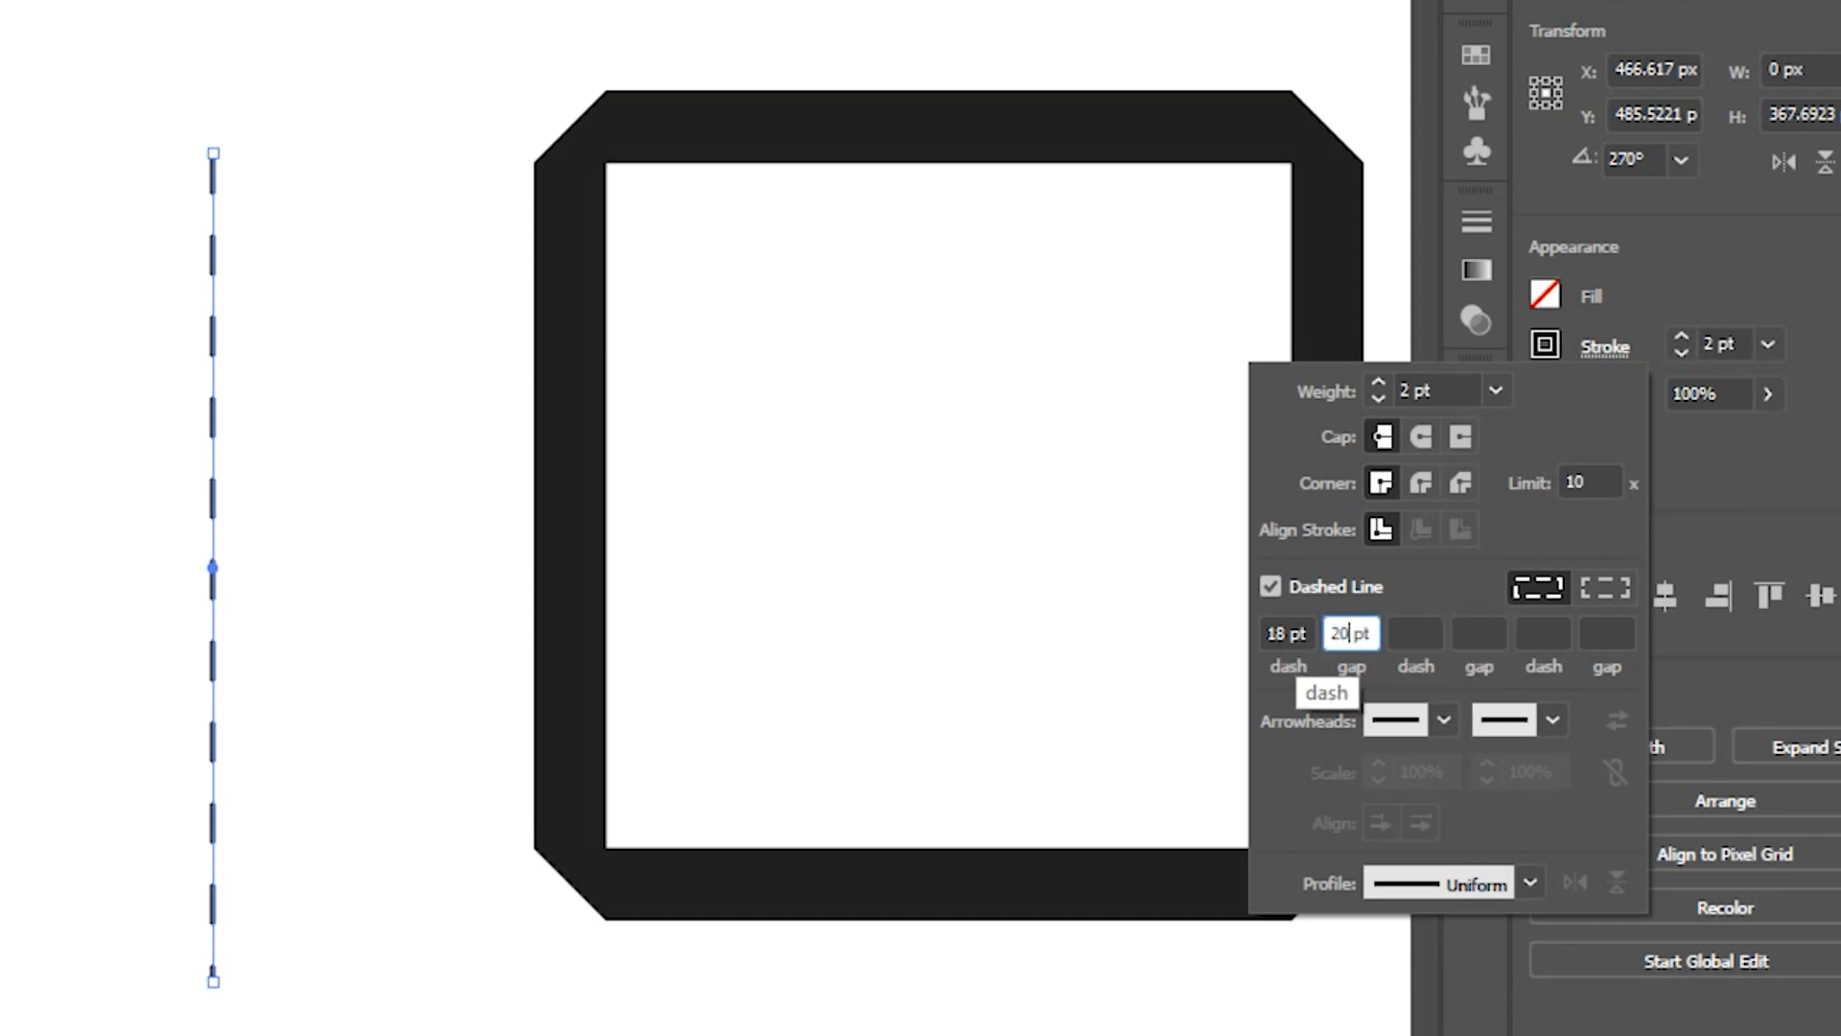
{"action": "left_click", "coordinate": [1483, 645]}
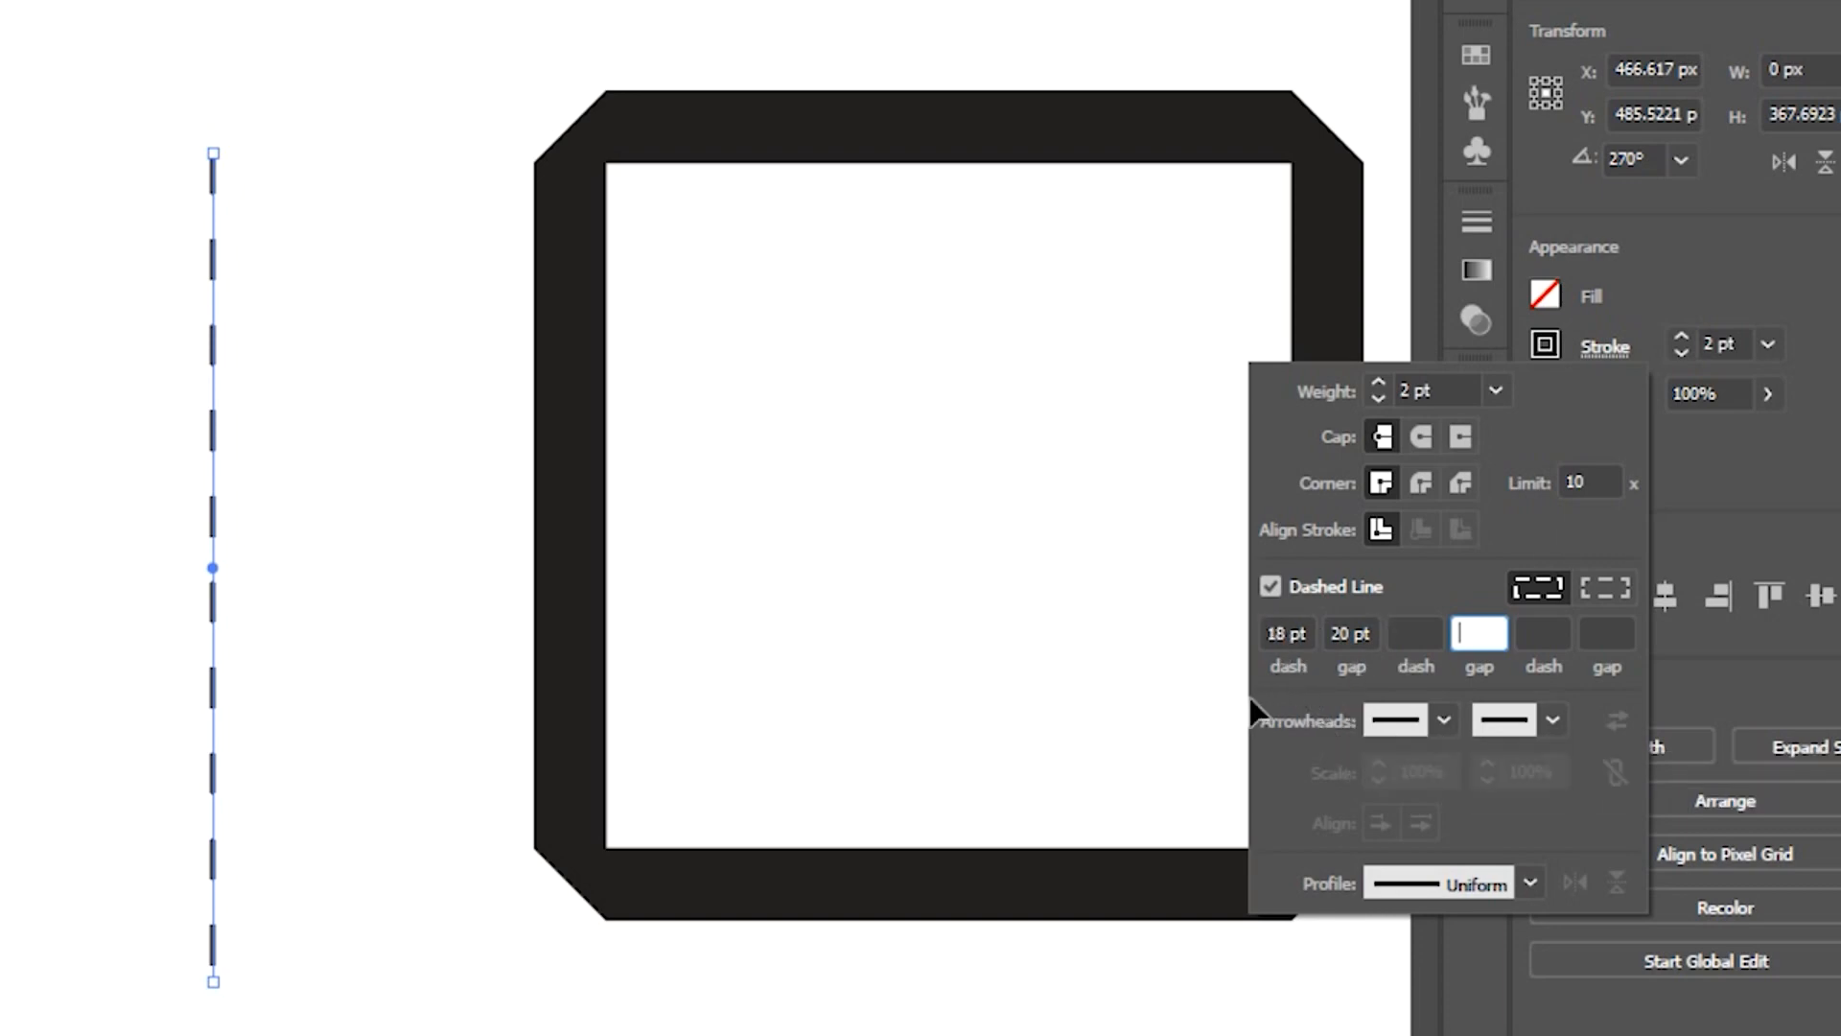
- Apply the Arrow 1 arrowhead to the line's start and Arrow 18 to its end, and swap the two arrowheads
{"action": "left_click", "coordinate": [1416, 635]}
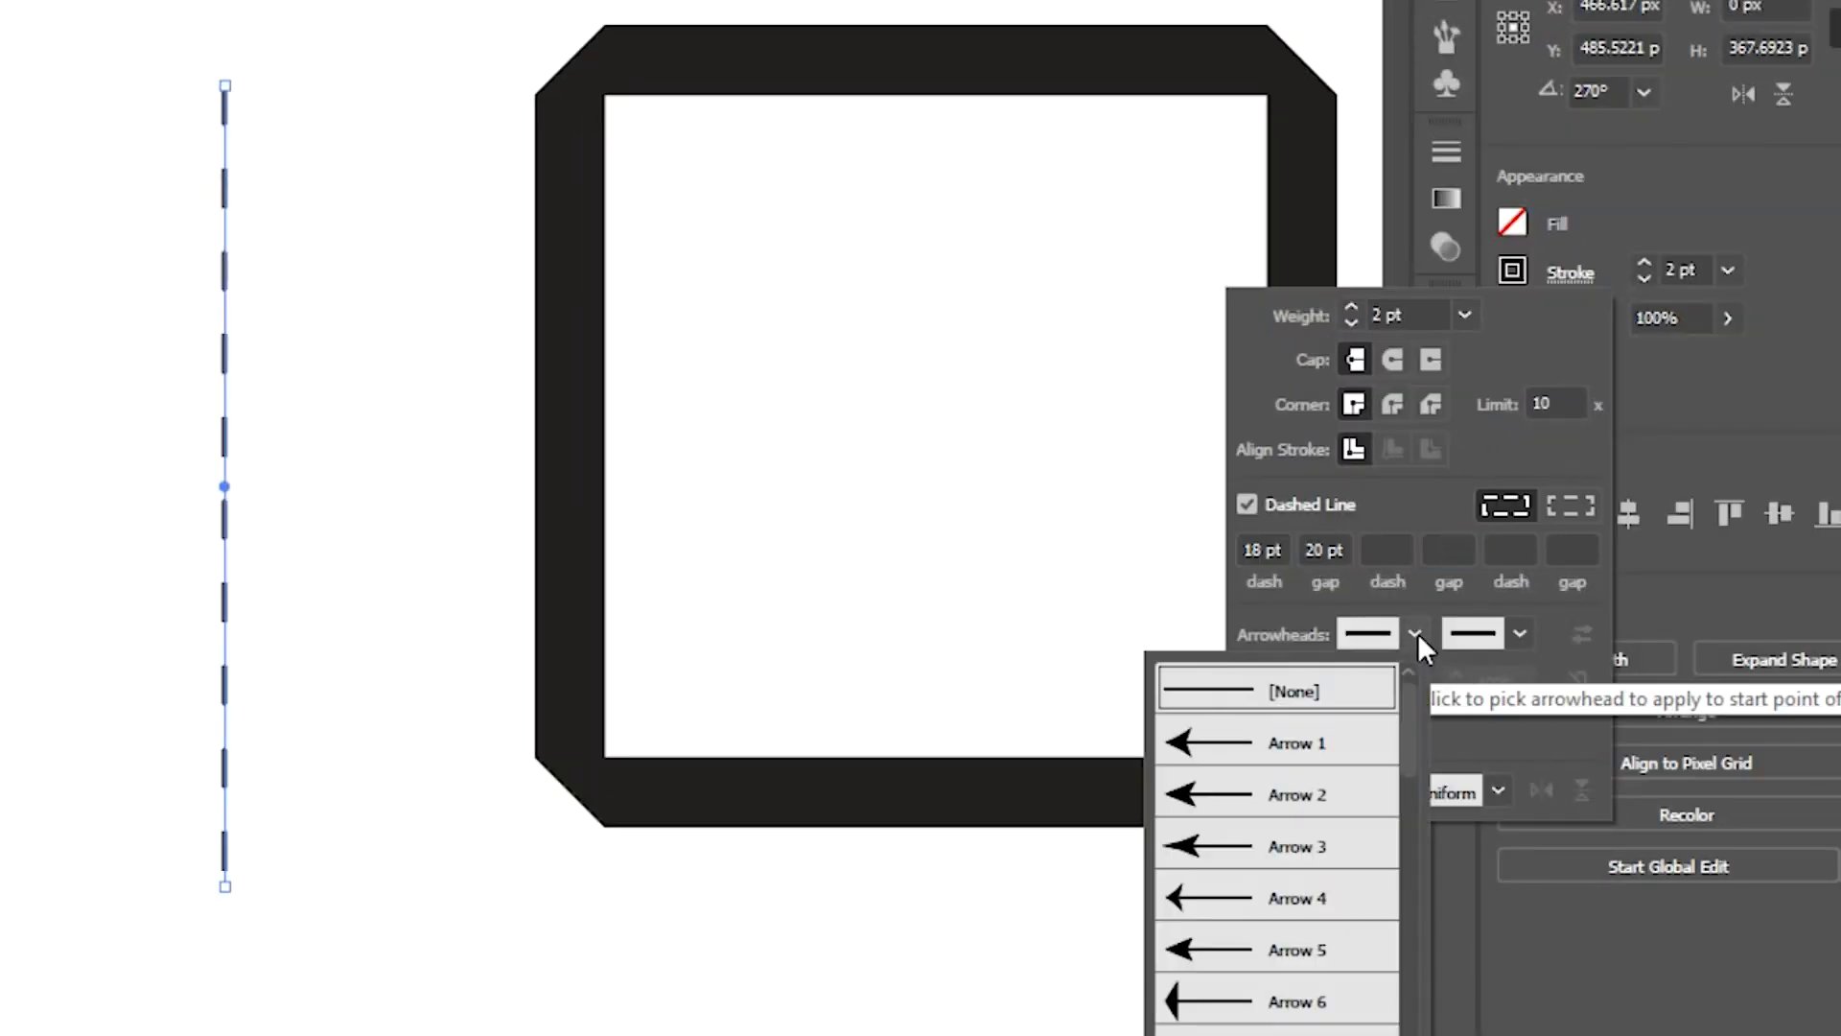
{"action": "left_click", "coordinate": [1301, 745]}
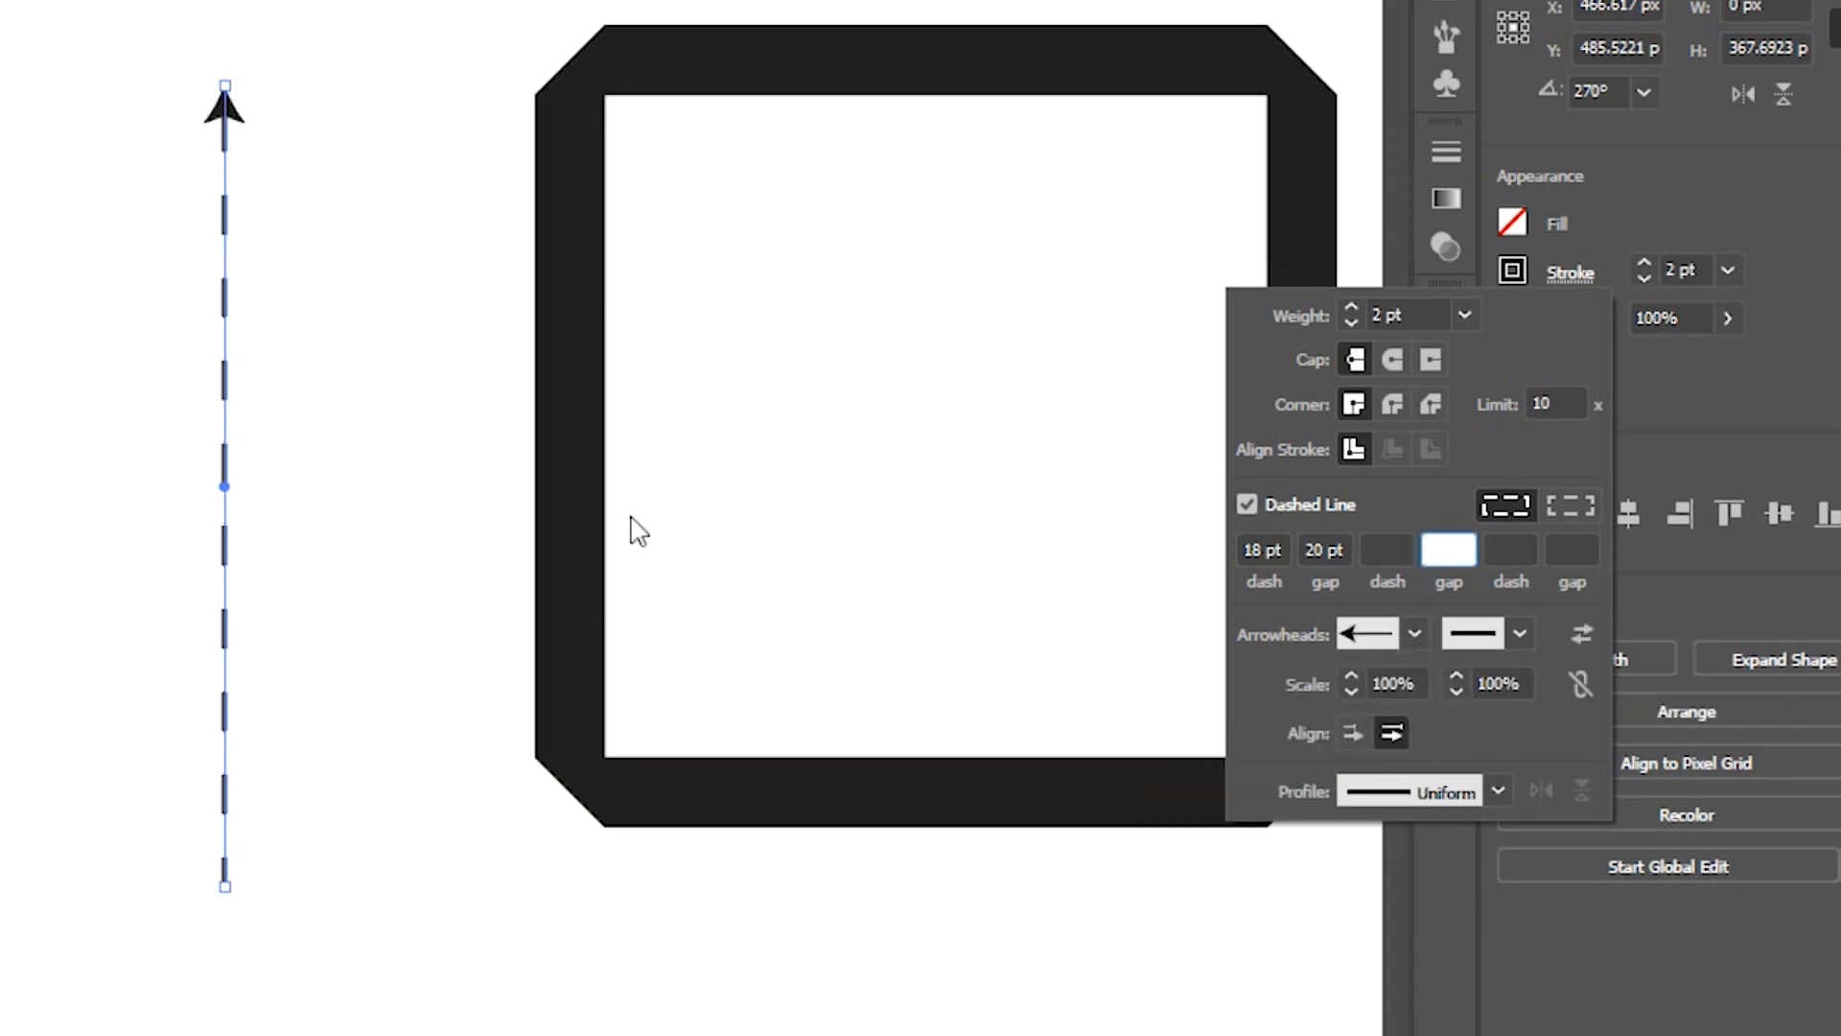
{"action": "left_click", "coordinate": [1521, 630]}
{"action": "scroll", "coordinate": [1390, 850], "scroll_direction": "down", "scroll_amount": 4}
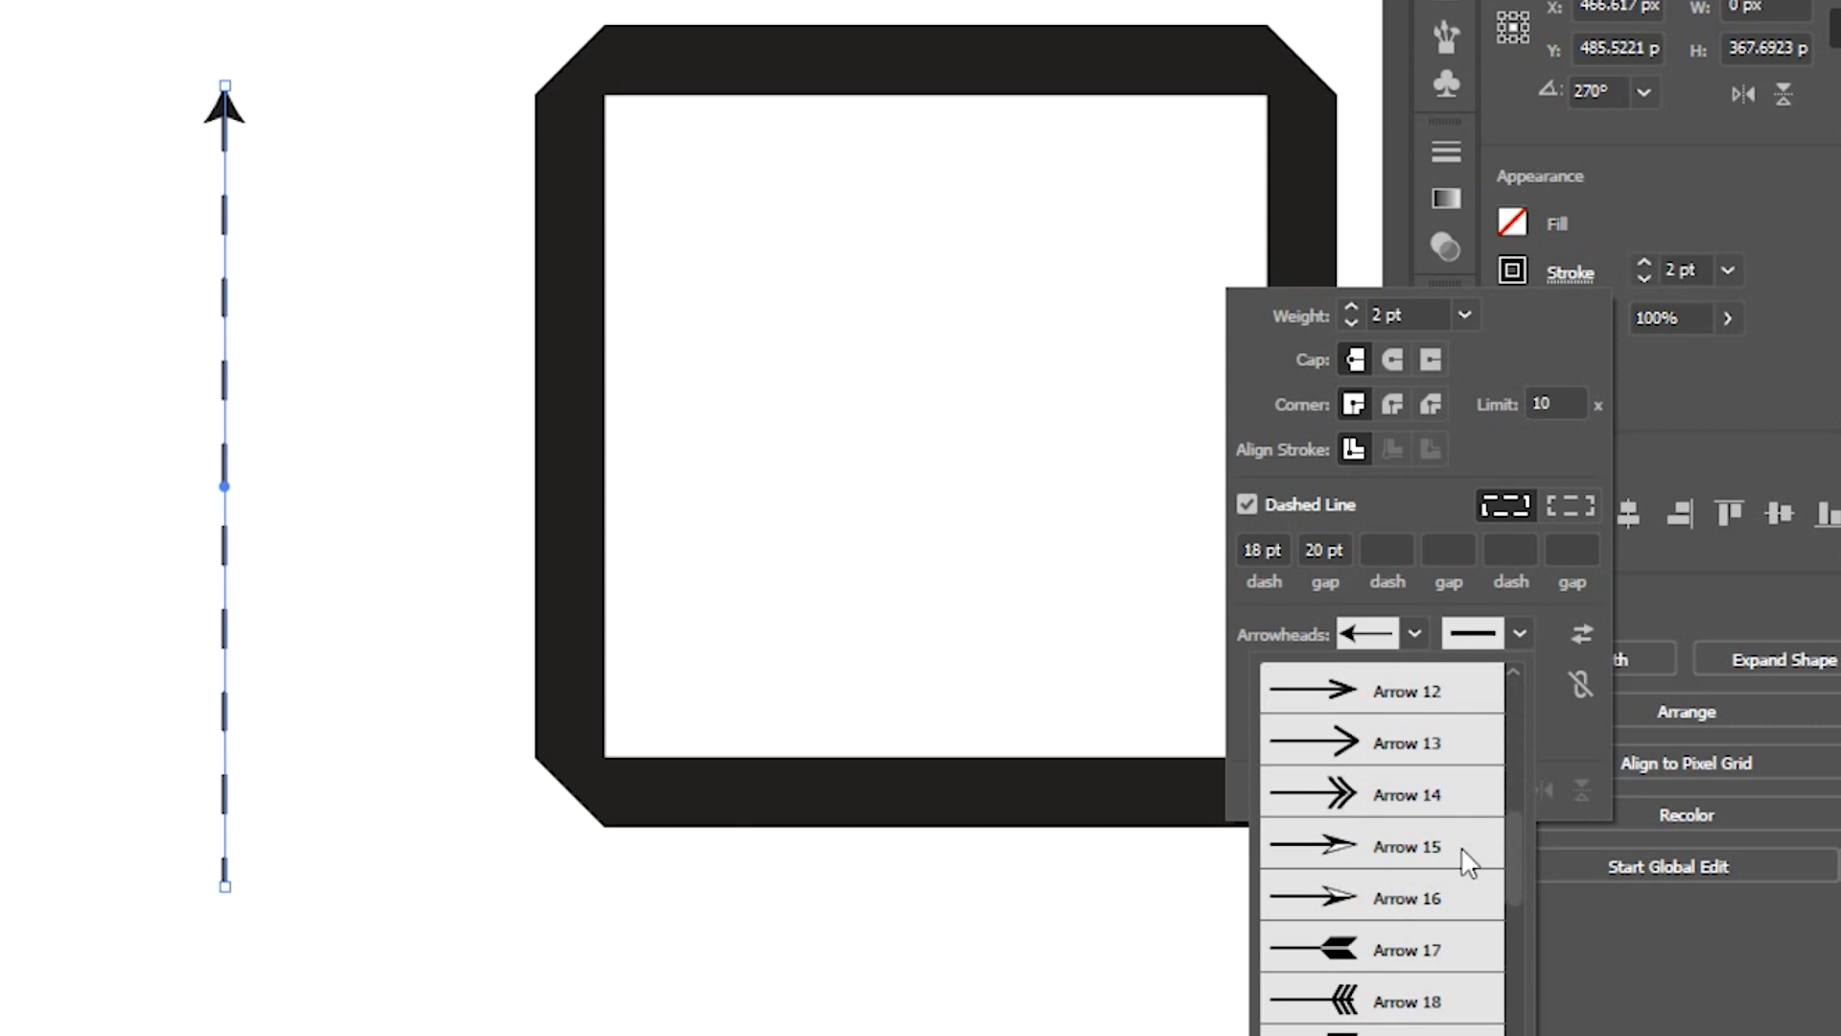
{"action": "left_click", "coordinate": [1338, 955]}
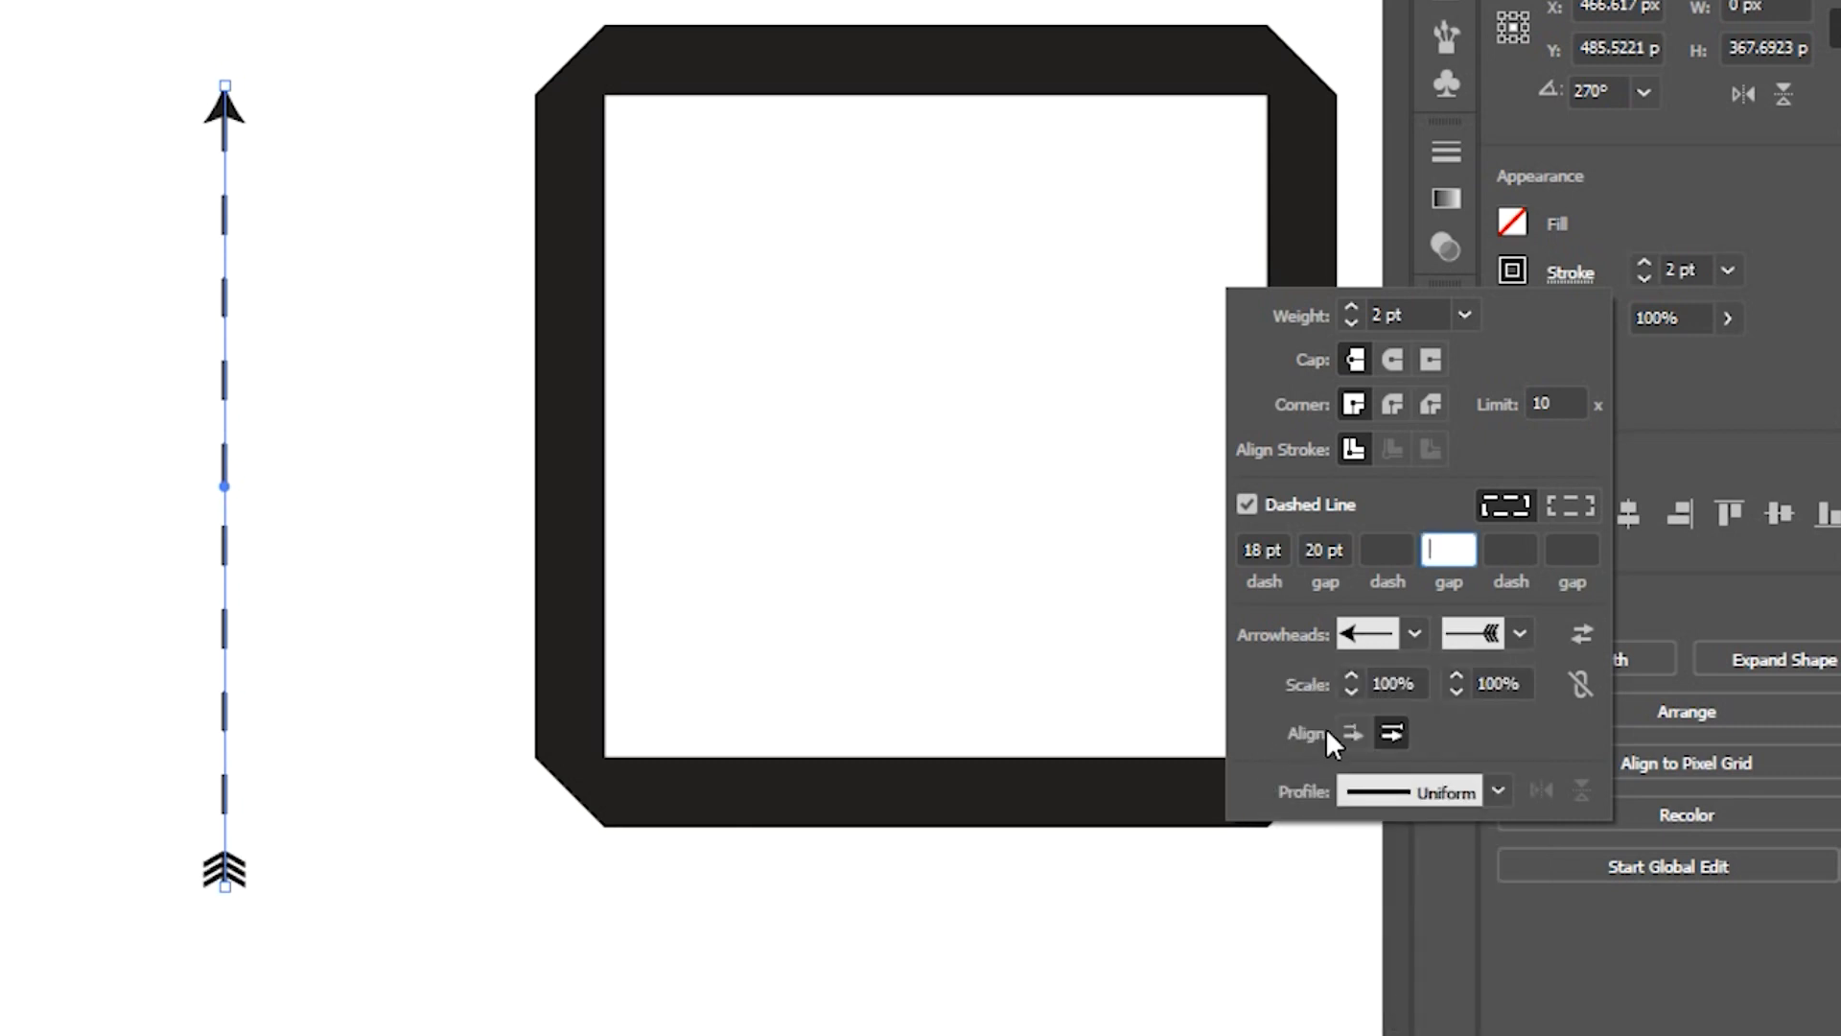
{"action": "left_click", "coordinate": [1582, 637]}
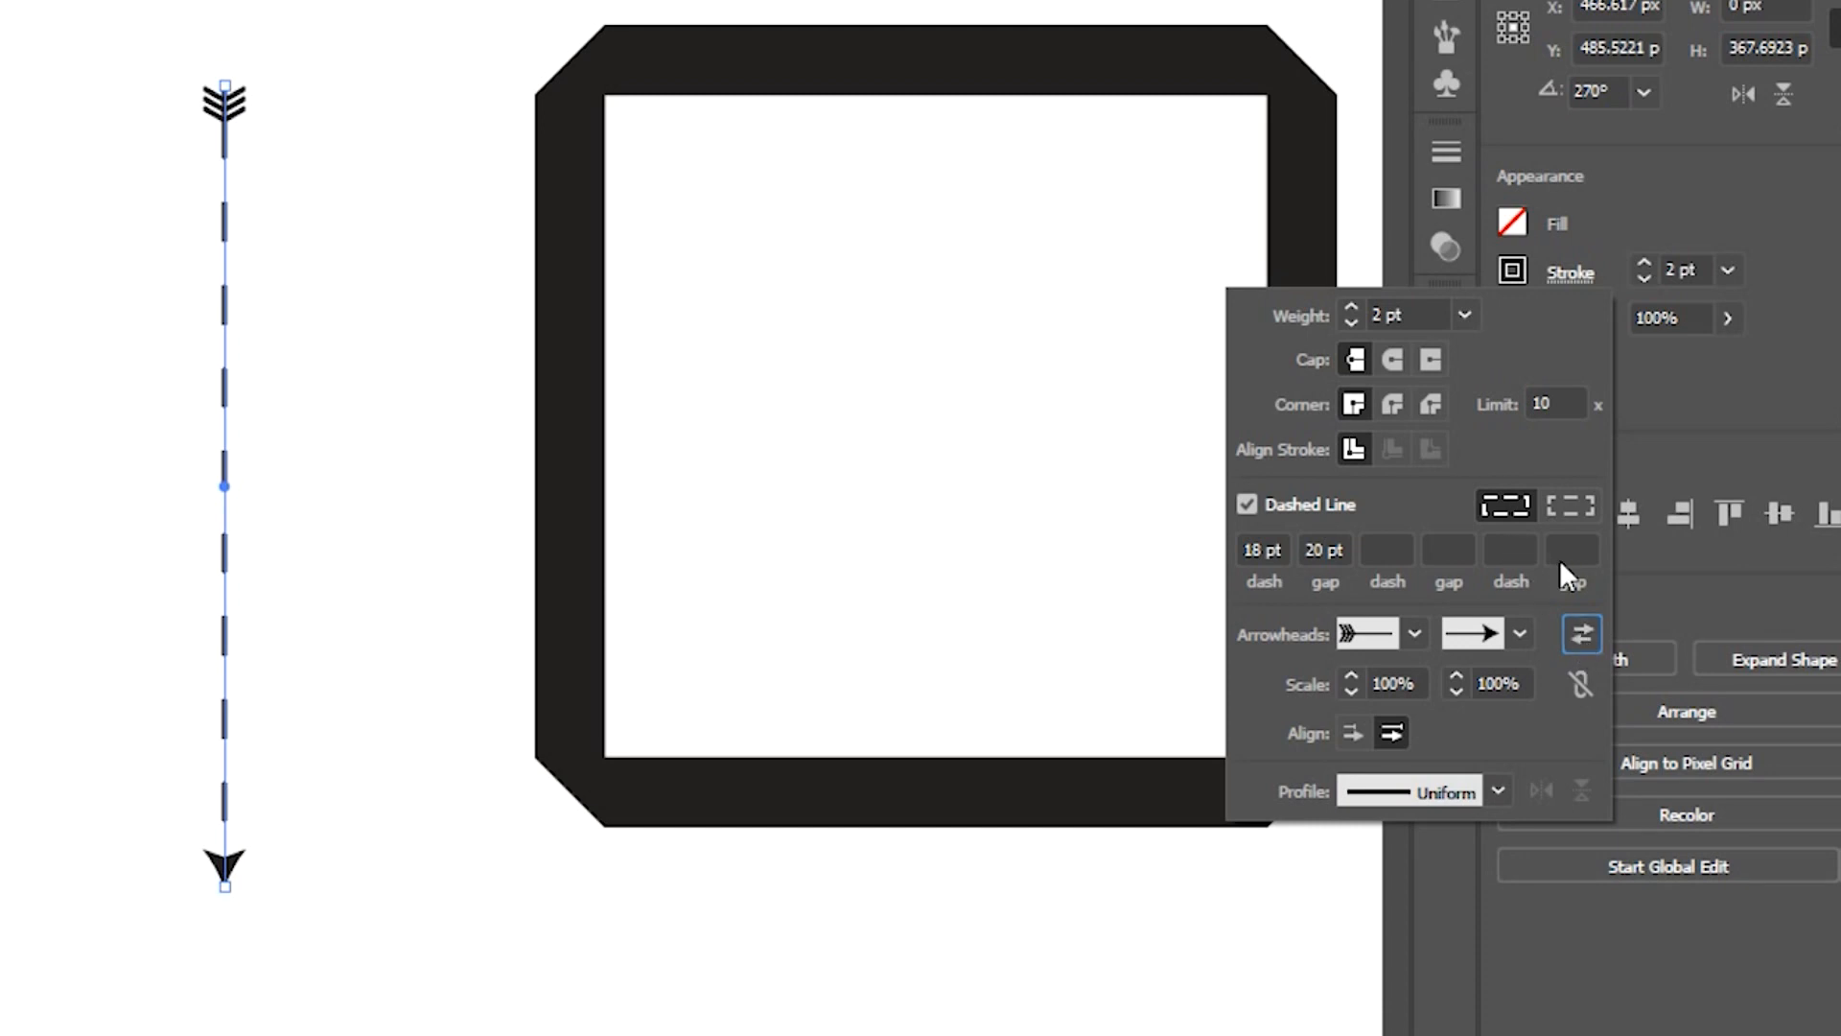
- Increase the vertical line's stroke weight to 16 pt
{"action": "left_click", "coordinate": [1352, 308]}
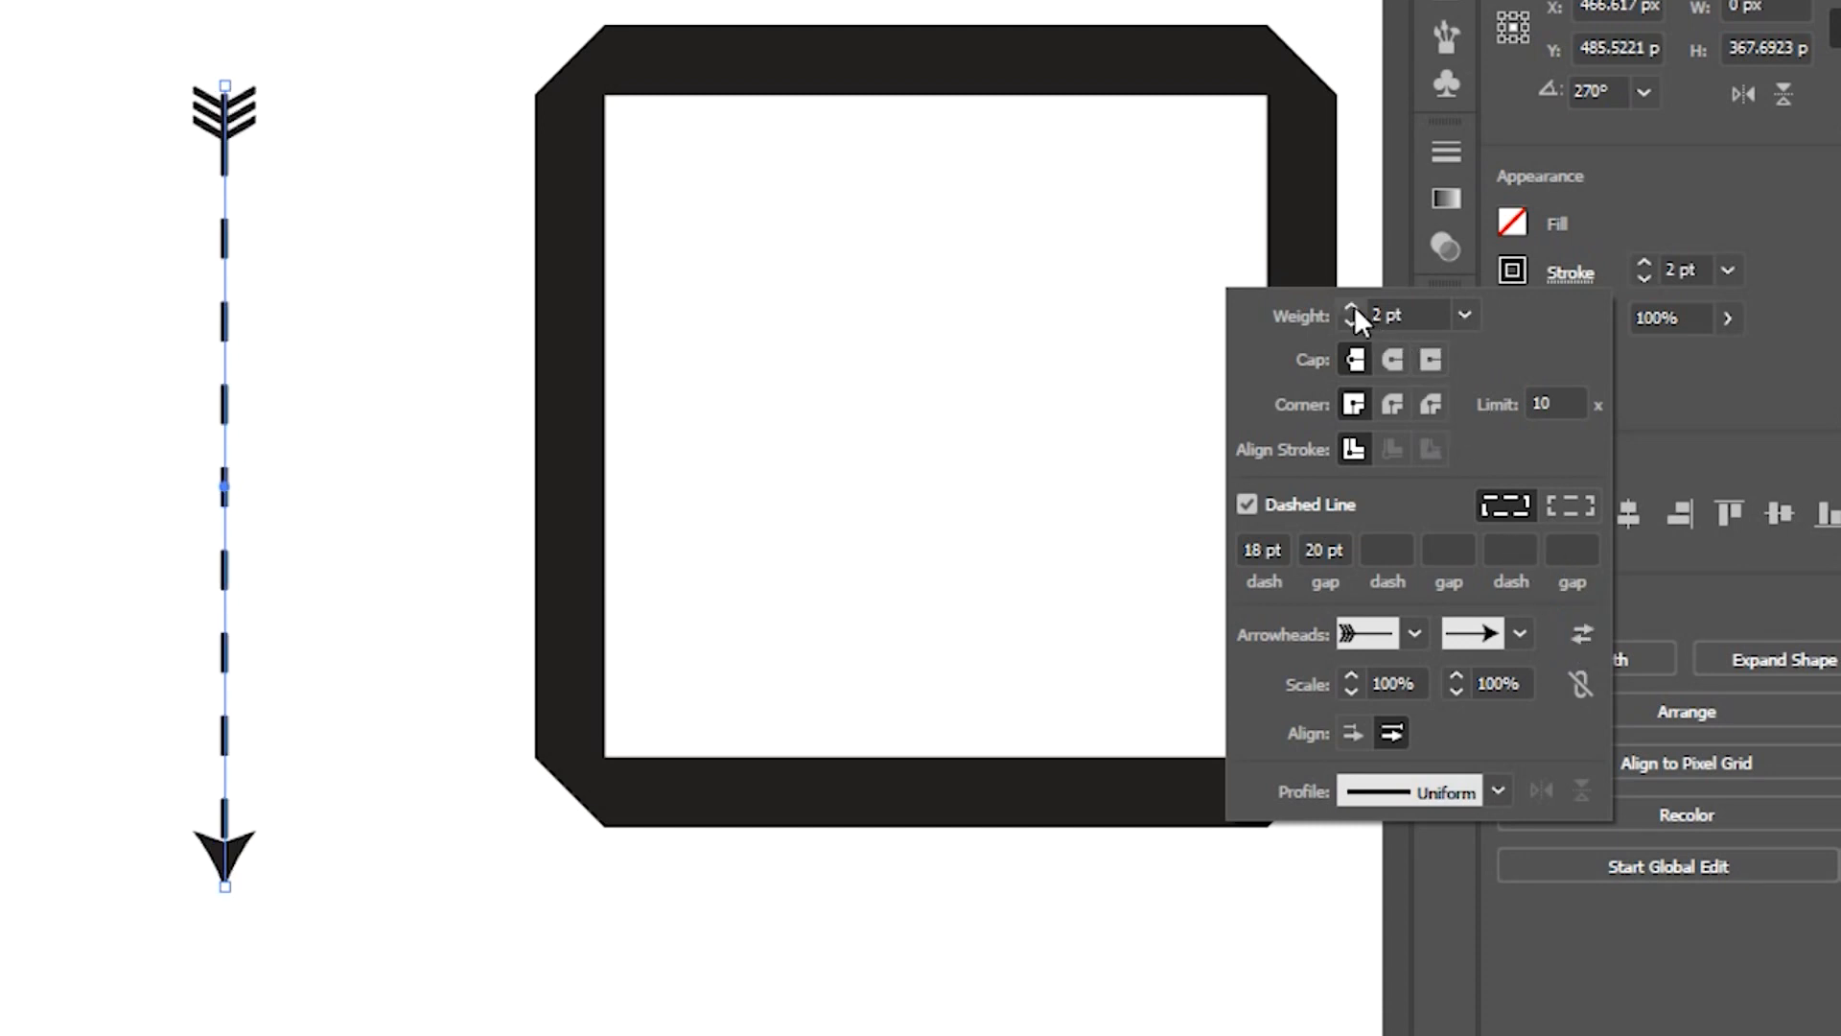
{"action": "left_click", "coordinate": [1352, 308]}
{"action": "left_click", "coordinate": [1353, 308]}
{"action": "left_click", "coordinate": [1352, 309]}
{"action": "left_click", "coordinate": [1352, 309]}
{"action": "left_click", "coordinate": [1353, 309]}
{"action": "left_click", "coordinate": [1353, 309]}
{"action": "left_click", "coordinate": [1352, 309]}
{"action": "left_click", "coordinate": [1352, 309]}
{"action": "left_click", "coordinate": [1352, 309]}
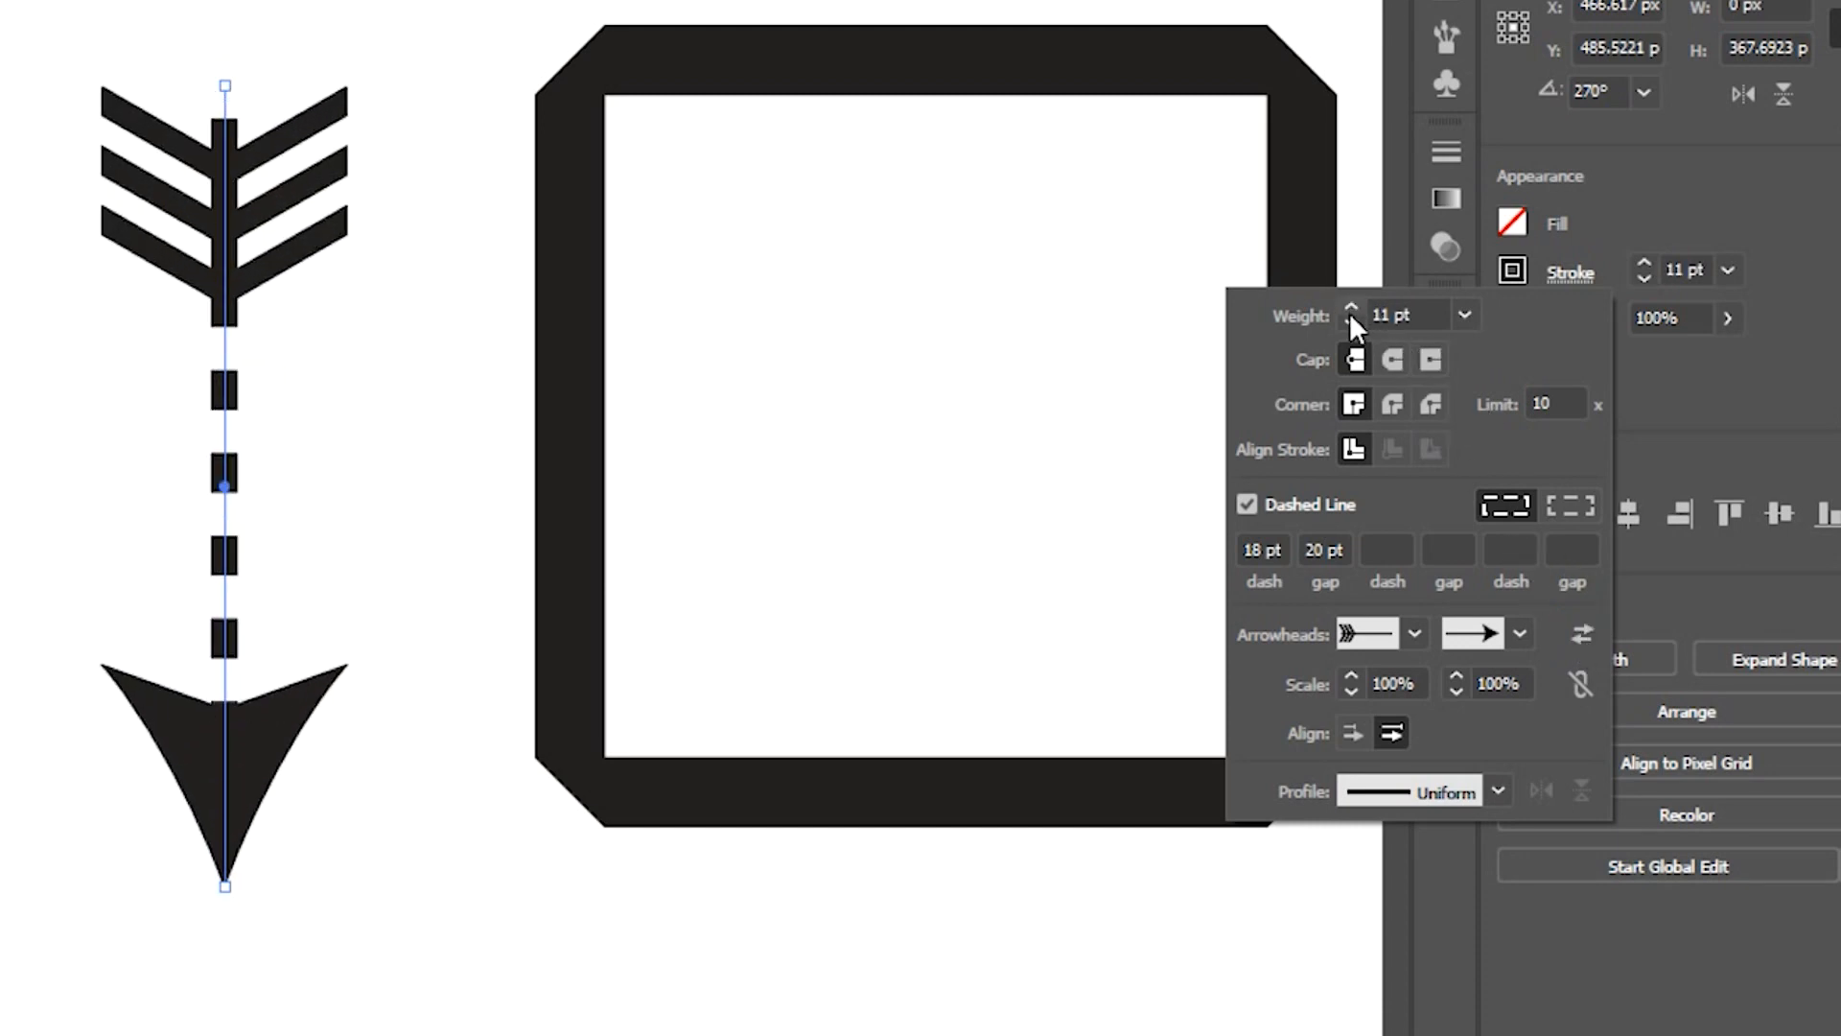
{"action": "left_click", "coordinate": [1349, 319]}
{"action": "left_click", "coordinate": [1349, 323]}
{"action": "left_click", "coordinate": [1352, 309]}
{"action": "left_click", "coordinate": [1352, 308]}
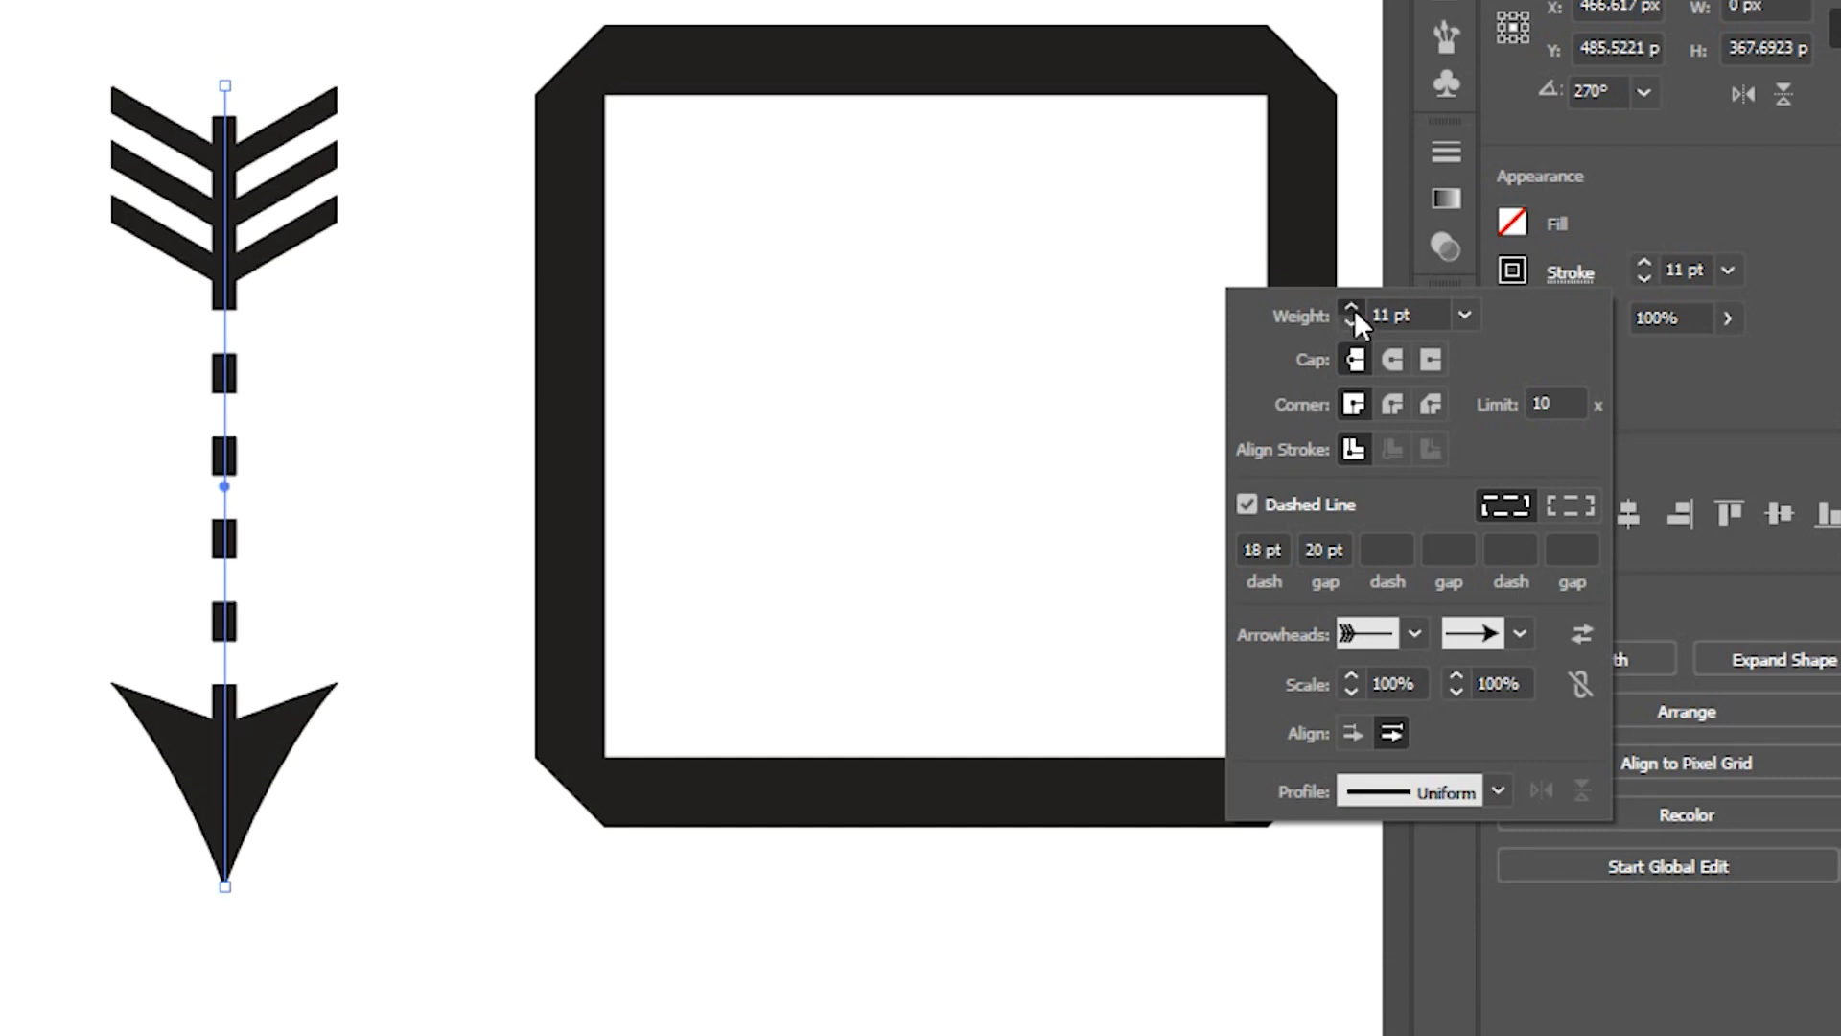
{"action": "left_click", "coordinate": [1352, 308]}
{"action": "left_click", "coordinate": [1352, 309]}
{"action": "left_click", "coordinate": [1352, 309]}
{"action": "left_click", "coordinate": [1352, 309]}
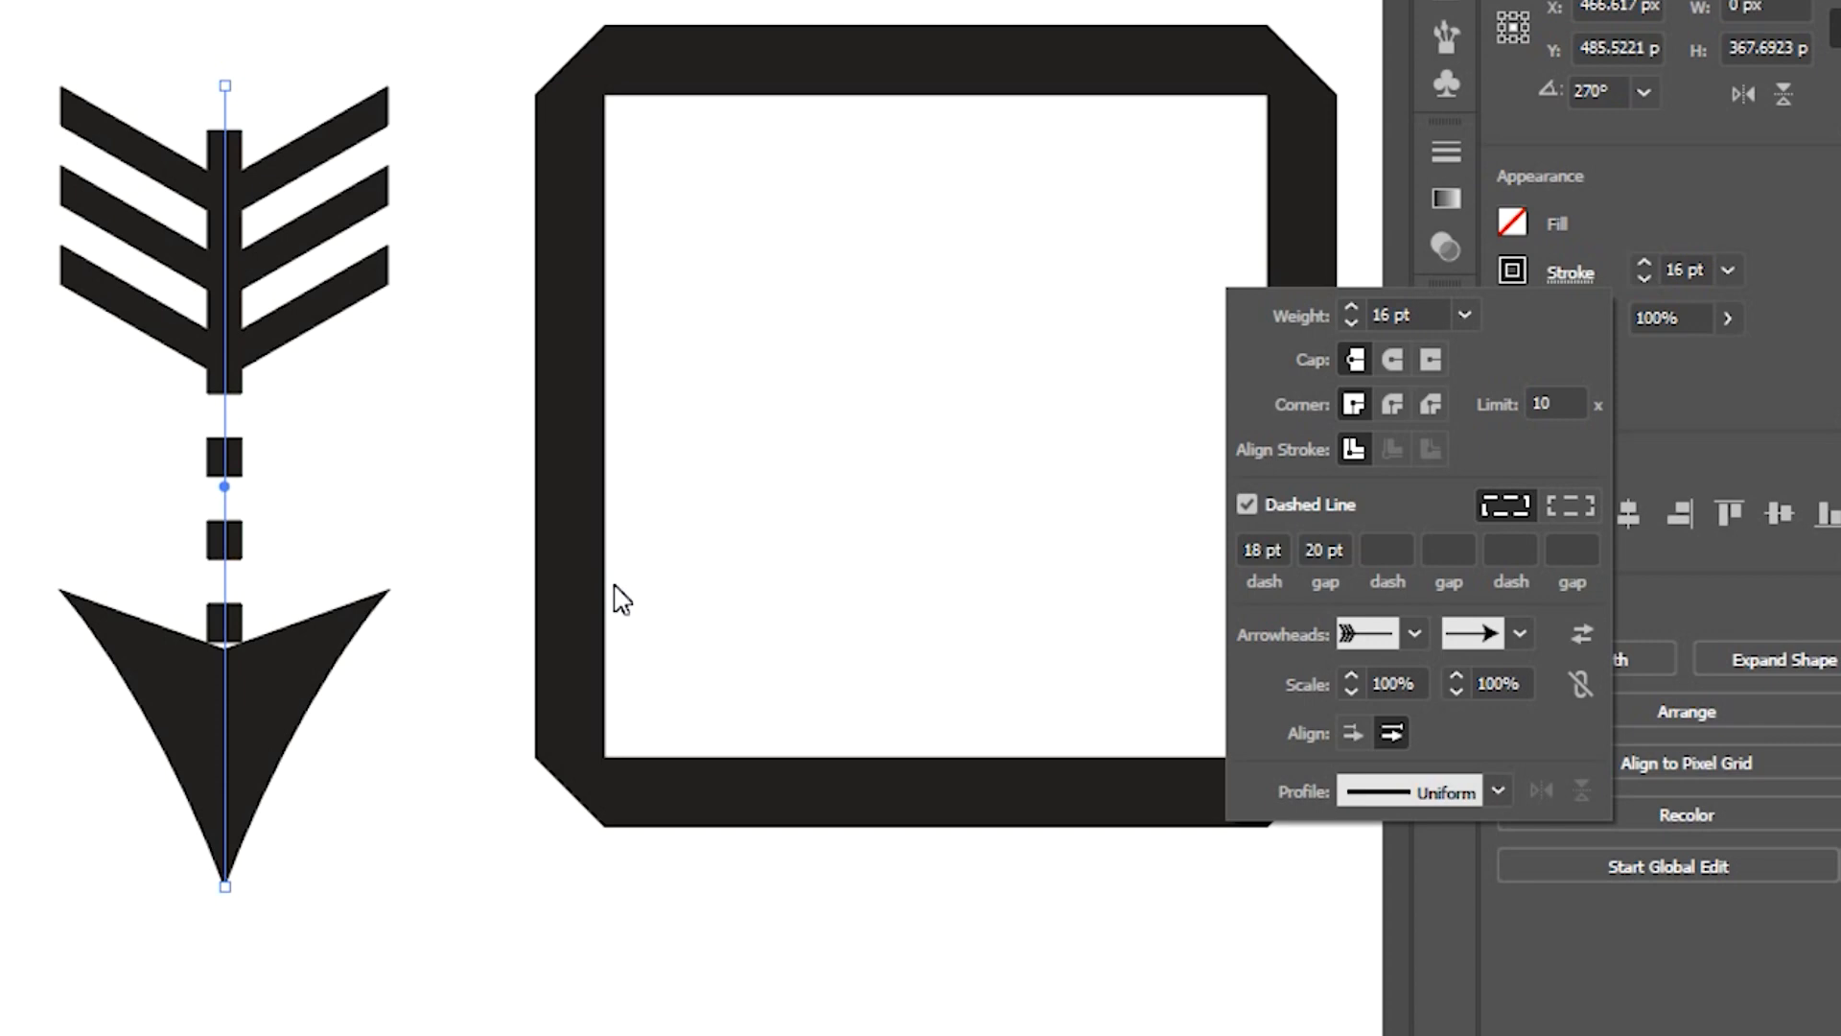
- Reduce the scale of the line's start arrowhead to 50%
{"action": "left_click", "coordinate": [1352, 692]}
{"action": "left_click", "coordinate": [1352, 692]}
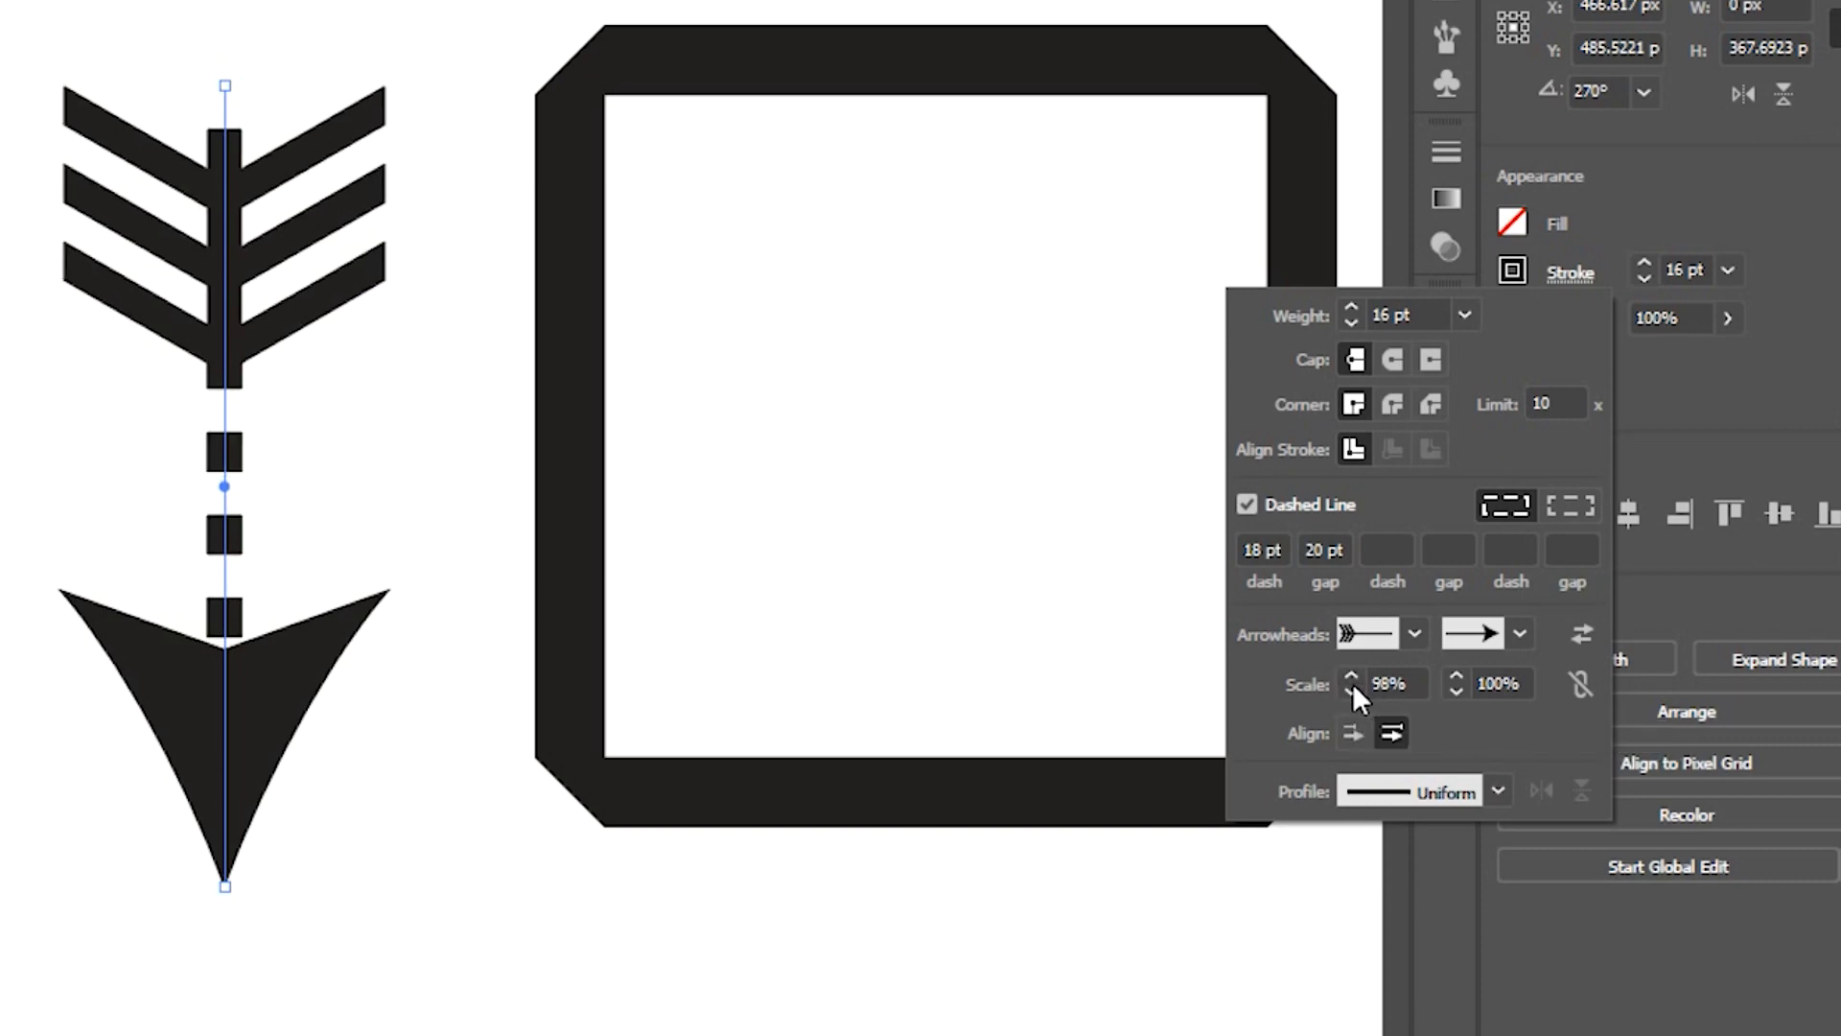
{"action": "left_click", "coordinate": [1352, 692]}
{"action": "left_click", "coordinate": [1349, 691]}
{"action": "left_click", "coordinate": [1349, 692]}
{"action": "left_click", "coordinate": [1349, 692]}
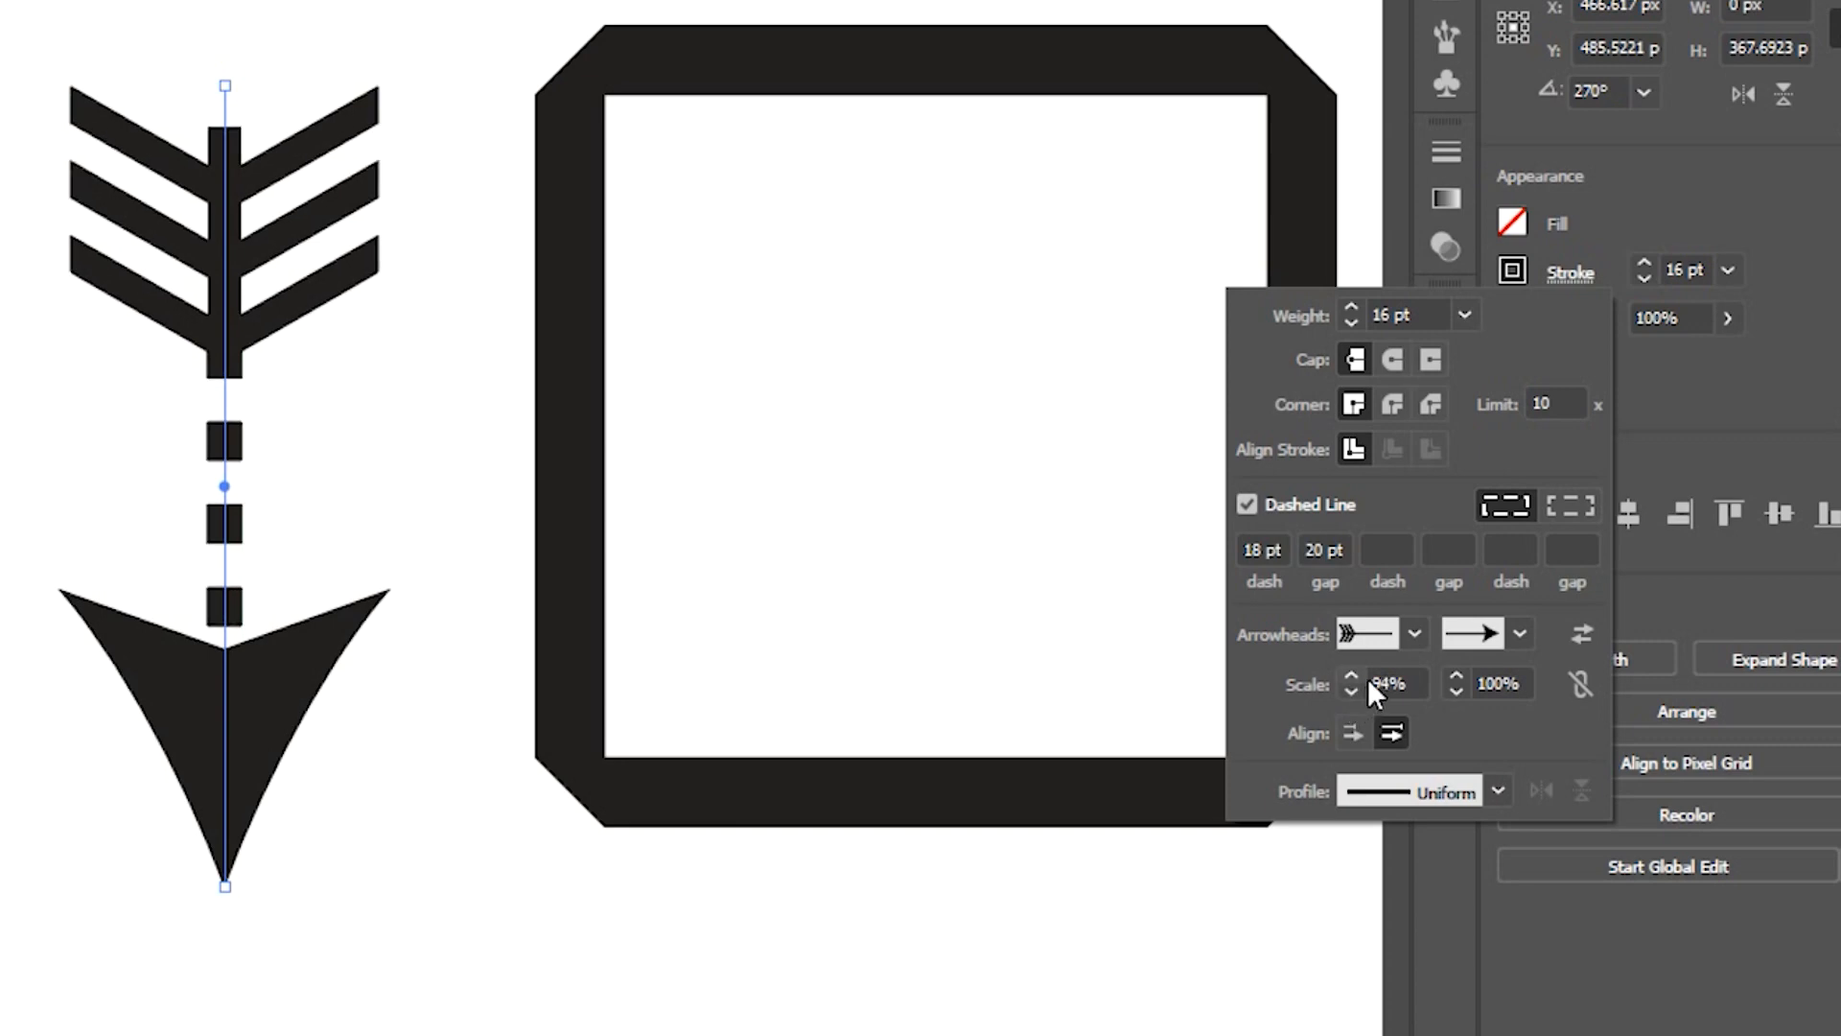
{"action": "type", "text": "50"}
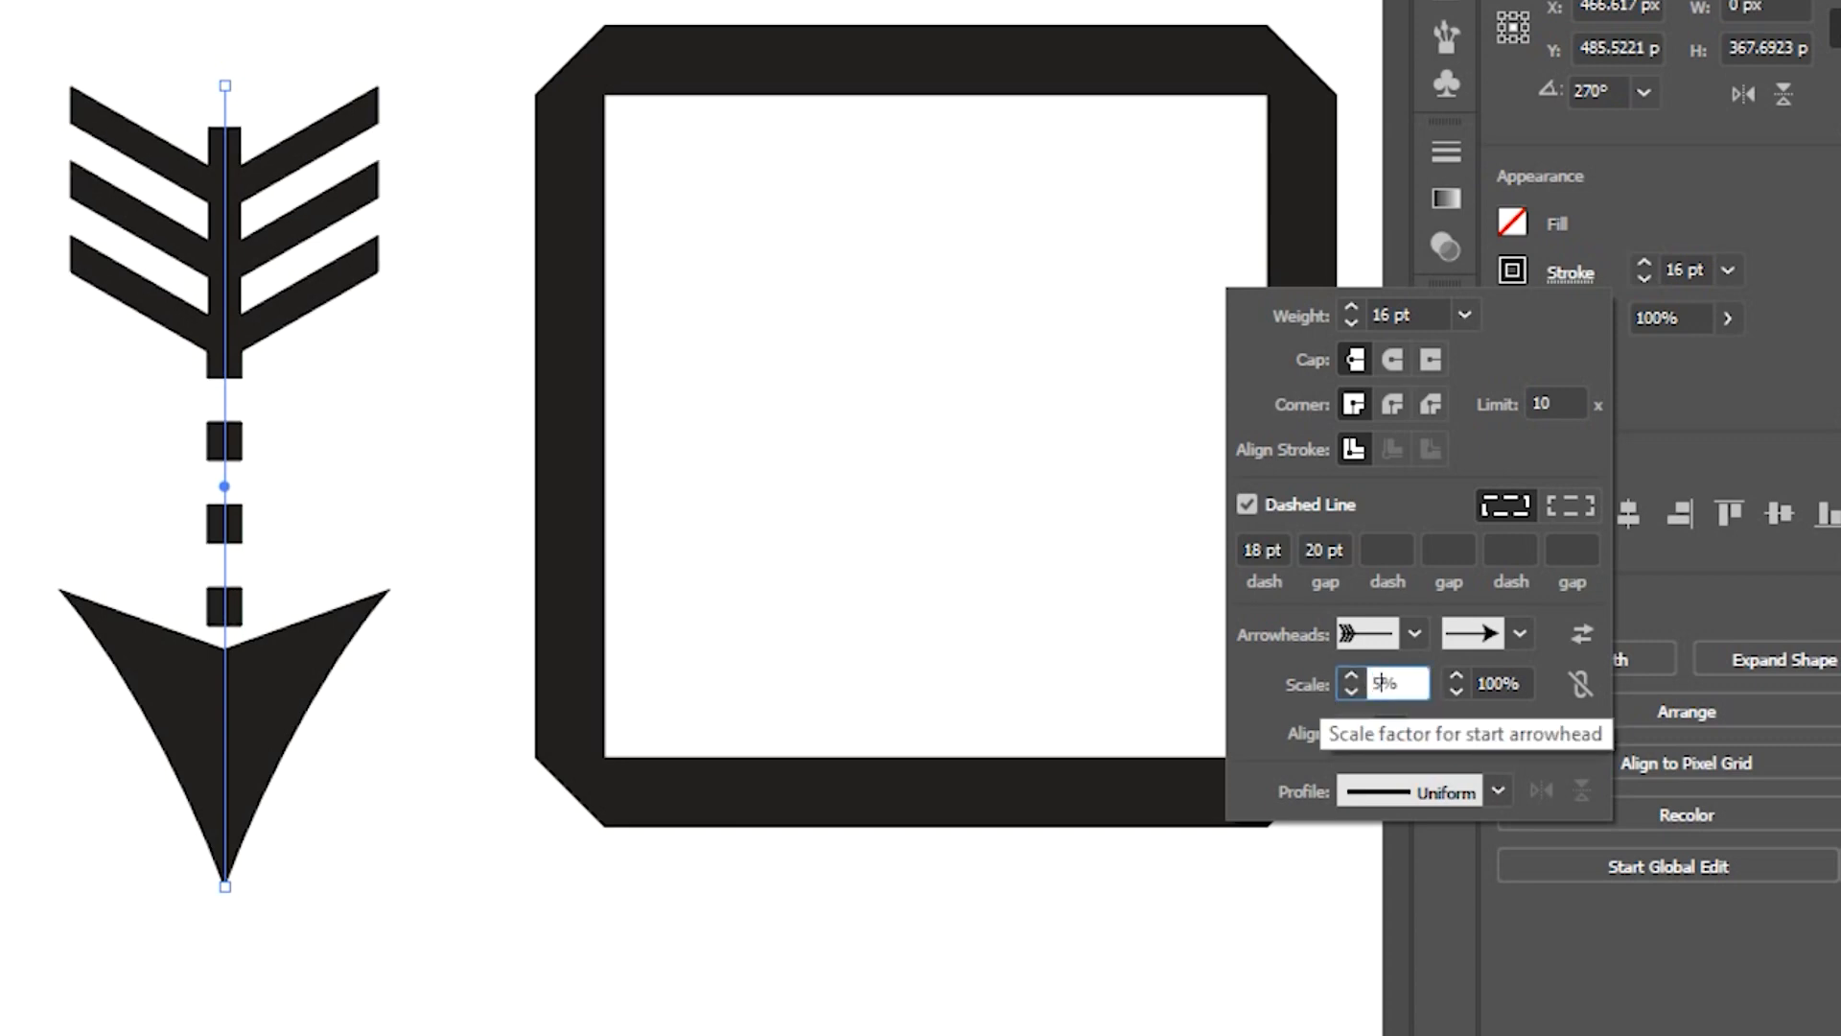
{"action": "key", "text": "Return"}
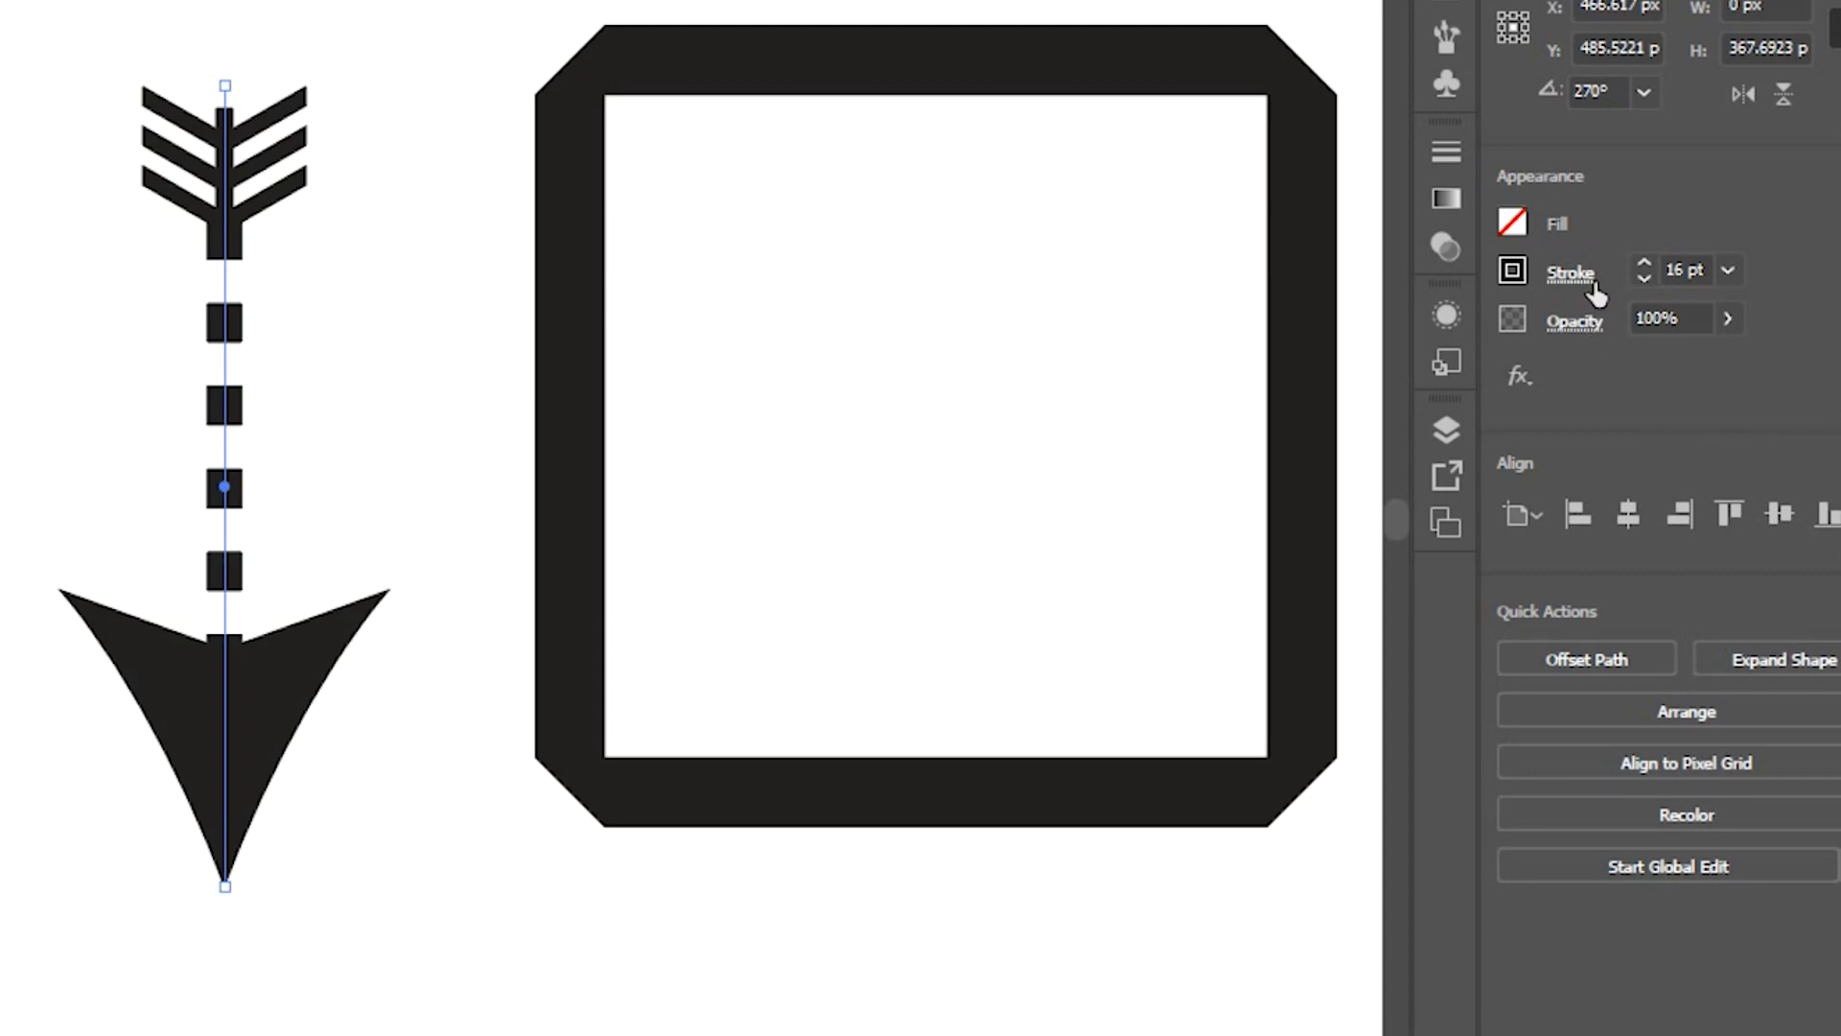
- Set the scale of the line's end arrowhead to 50%
{"action": "left_click", "coordinate": [1583, 277]}
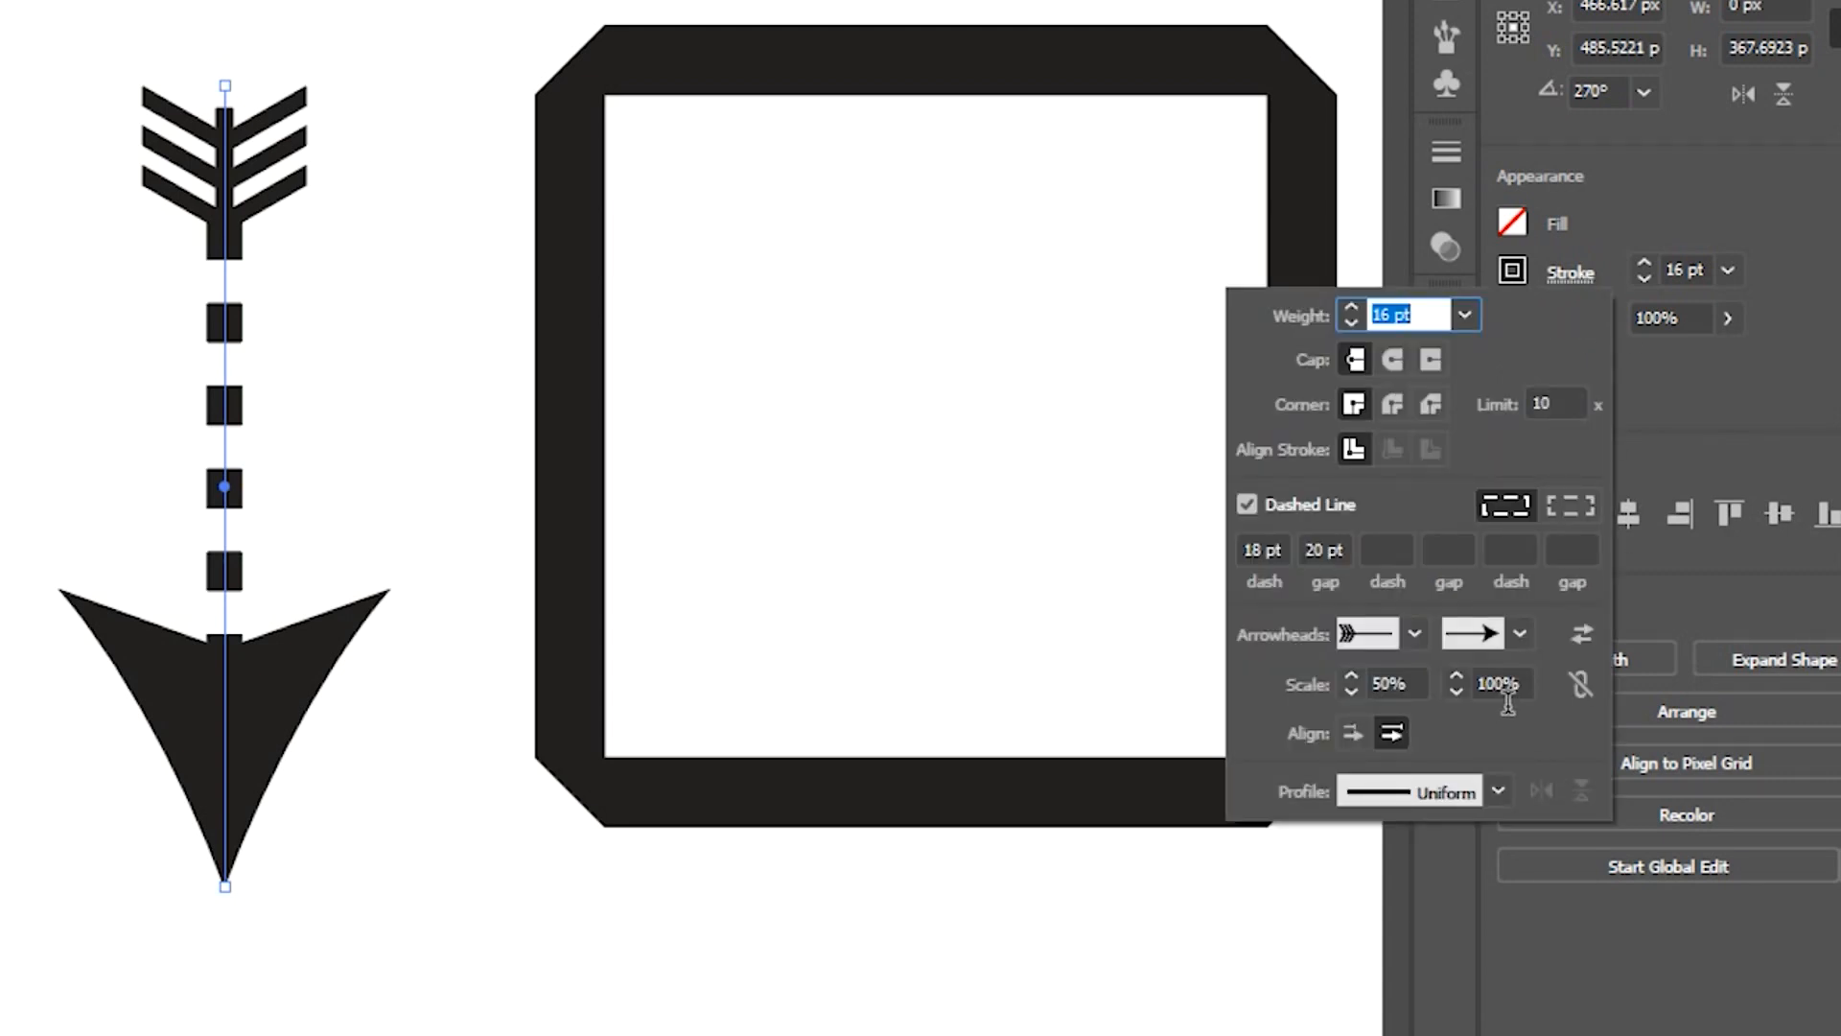
{"action": "double_click", "coordinate": [1507, 700]}
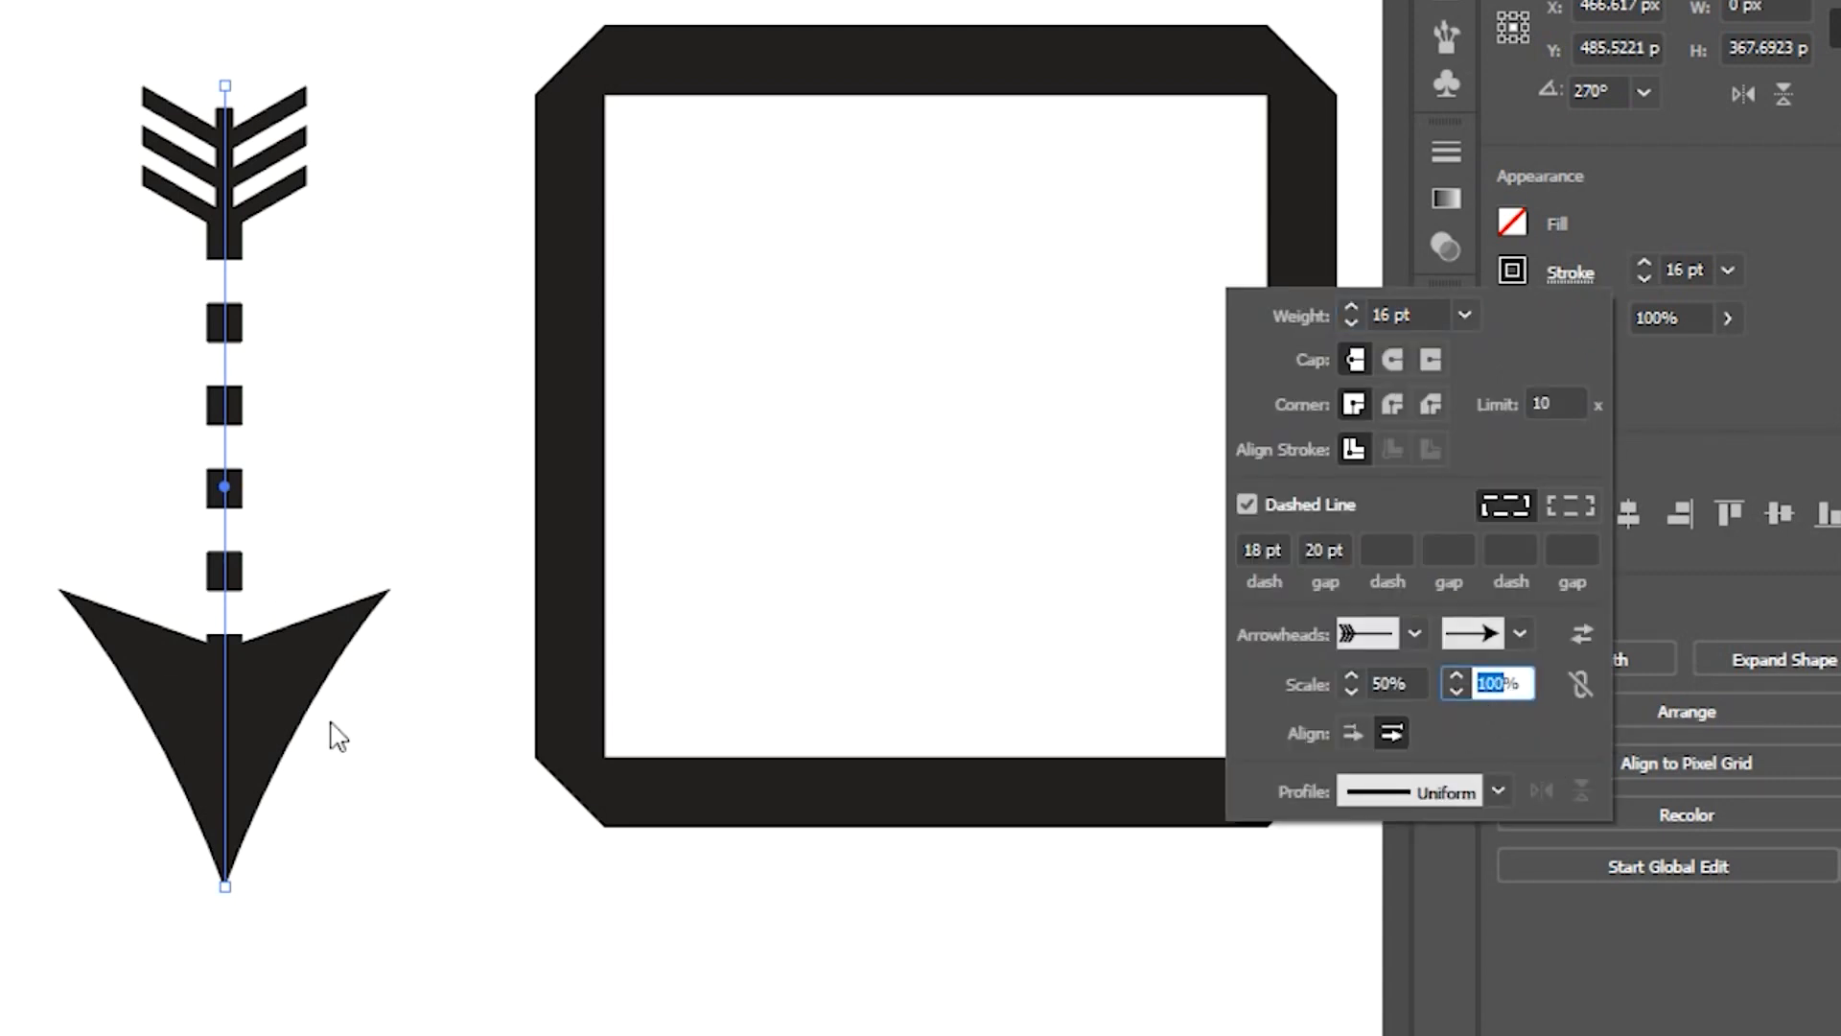
{"action": "type", "text": "50"}
{"action": "key", "text": "Return"}
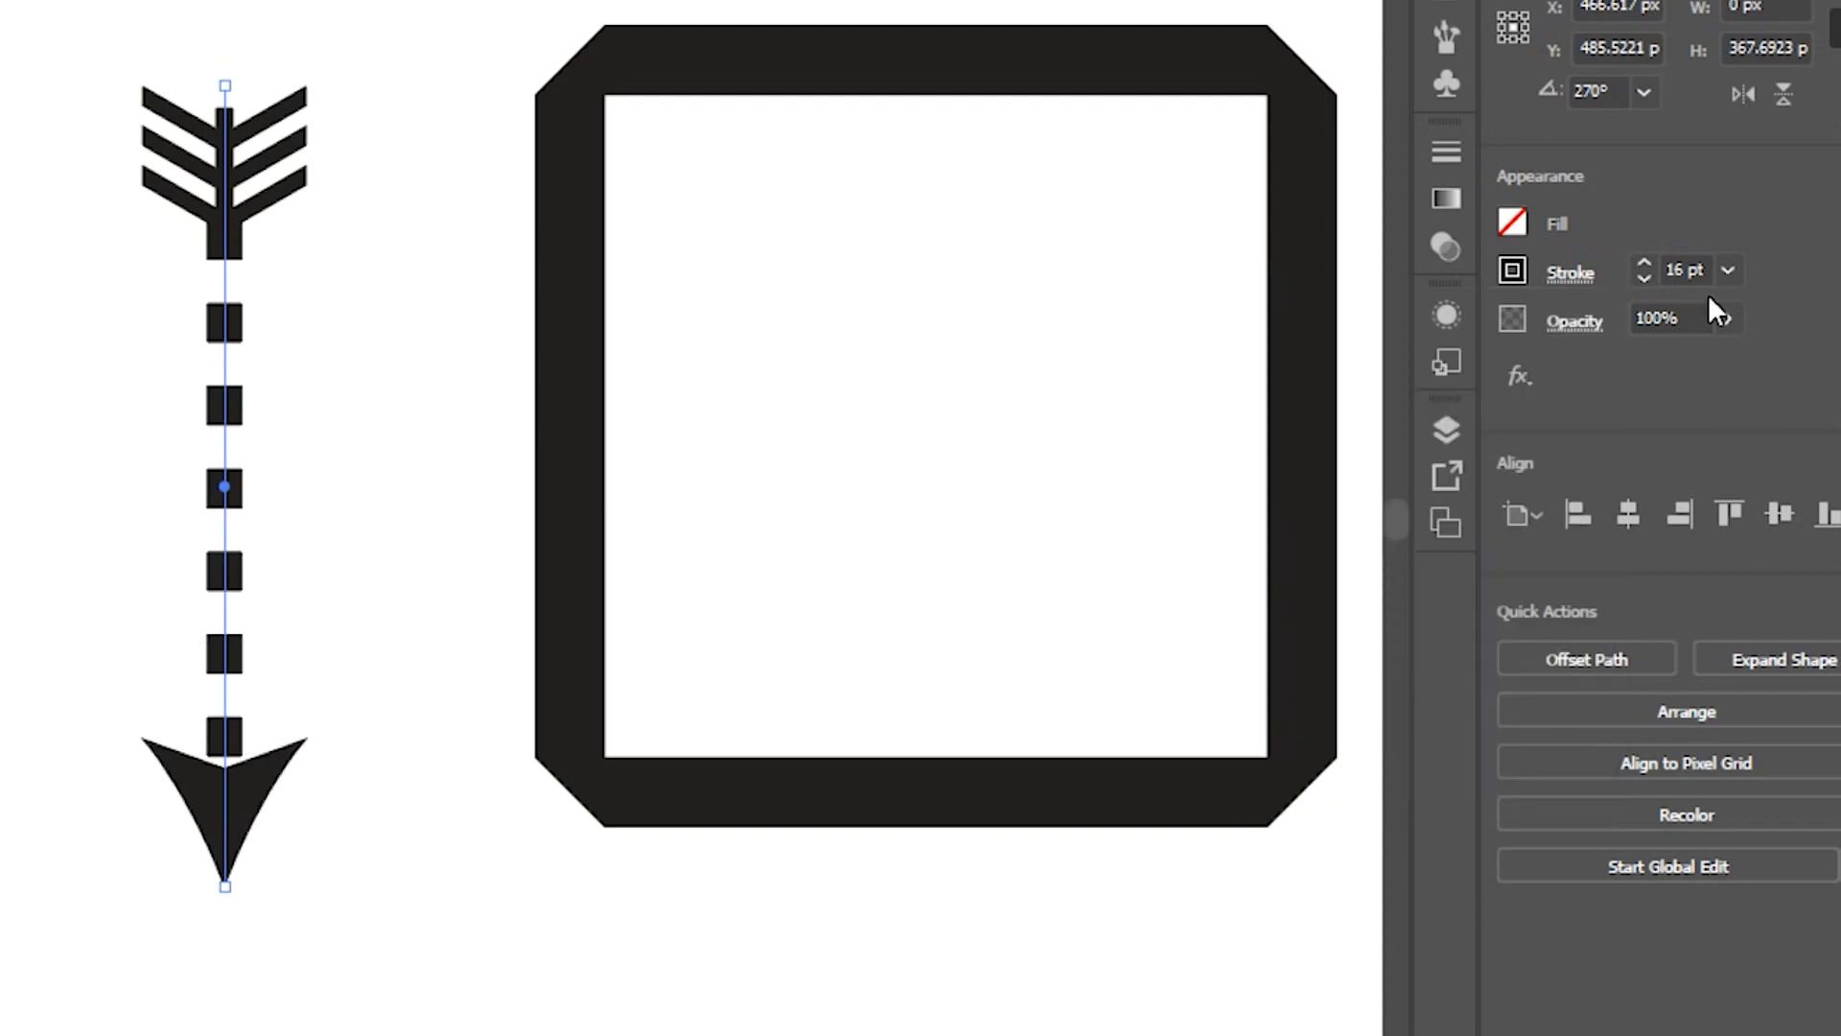
- Swap the line's start and end arrowheads and swap them back
{"action": "left_click", "coordinate": [1593, 276]}
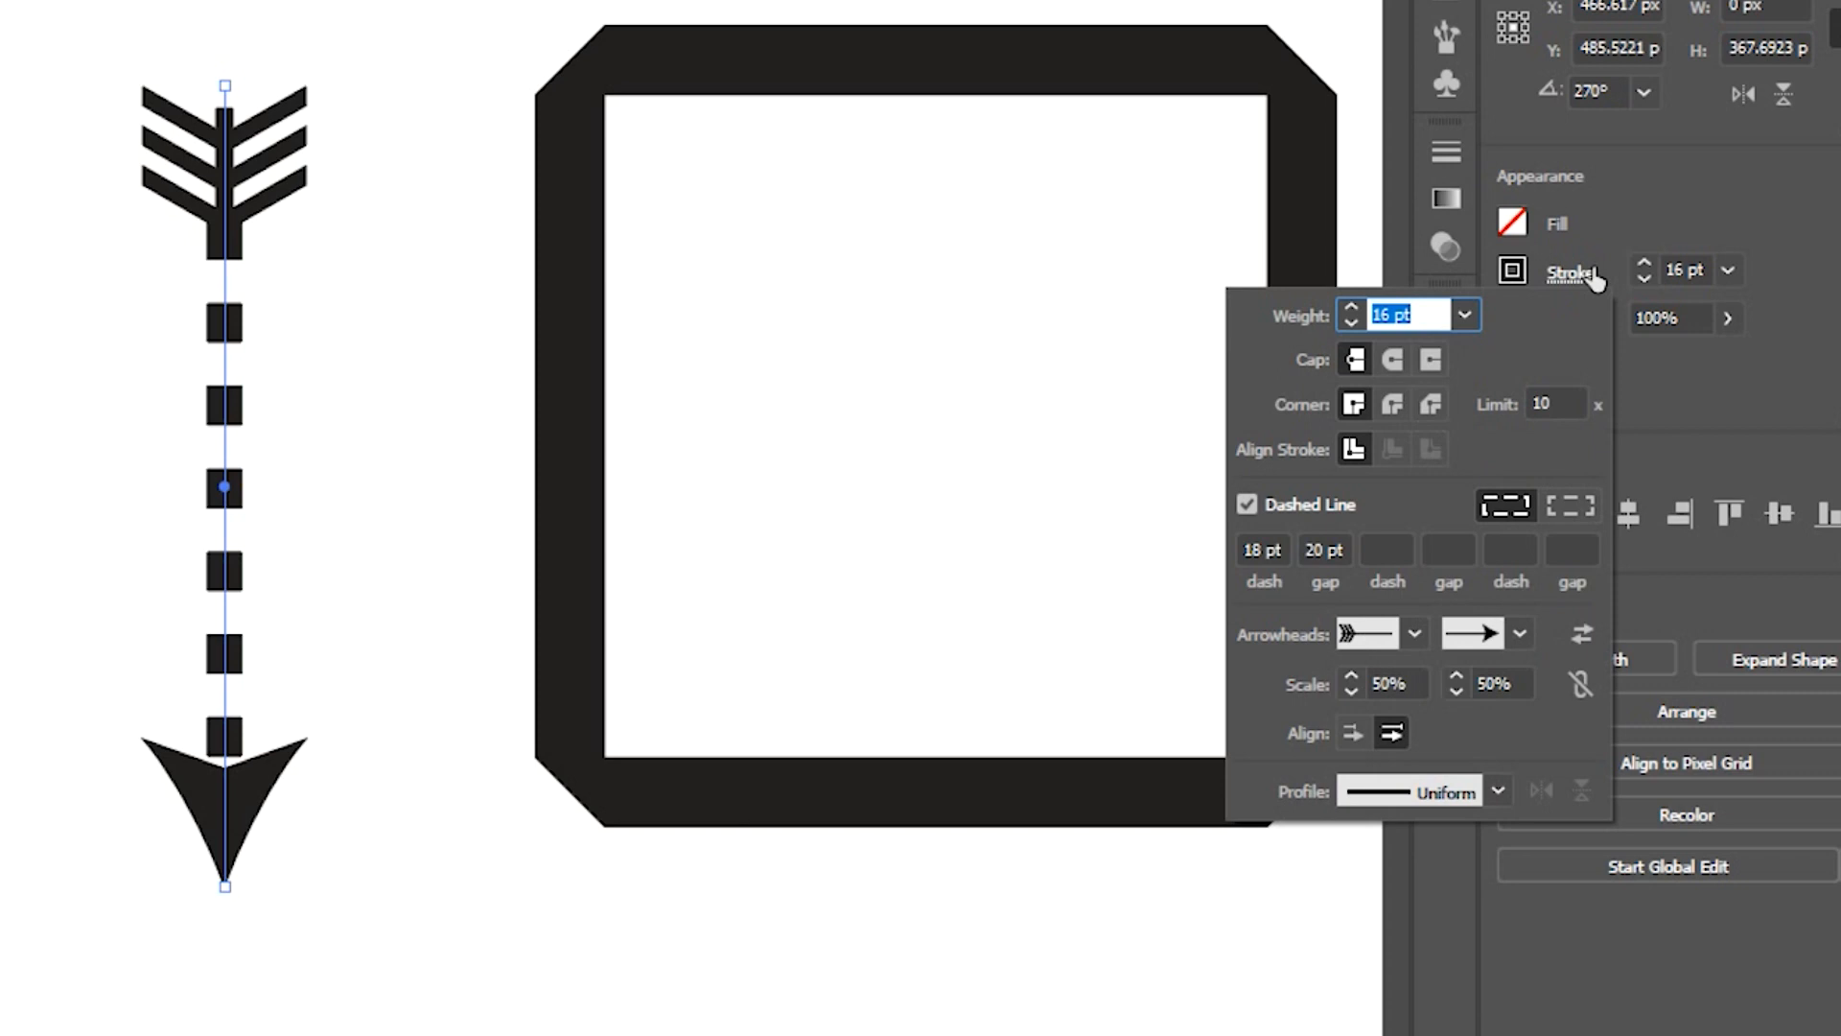
{"action": "left_click", "coordinate": [1573, 631]}
{"action": "left_click", "coordinate": [1572, 631]}
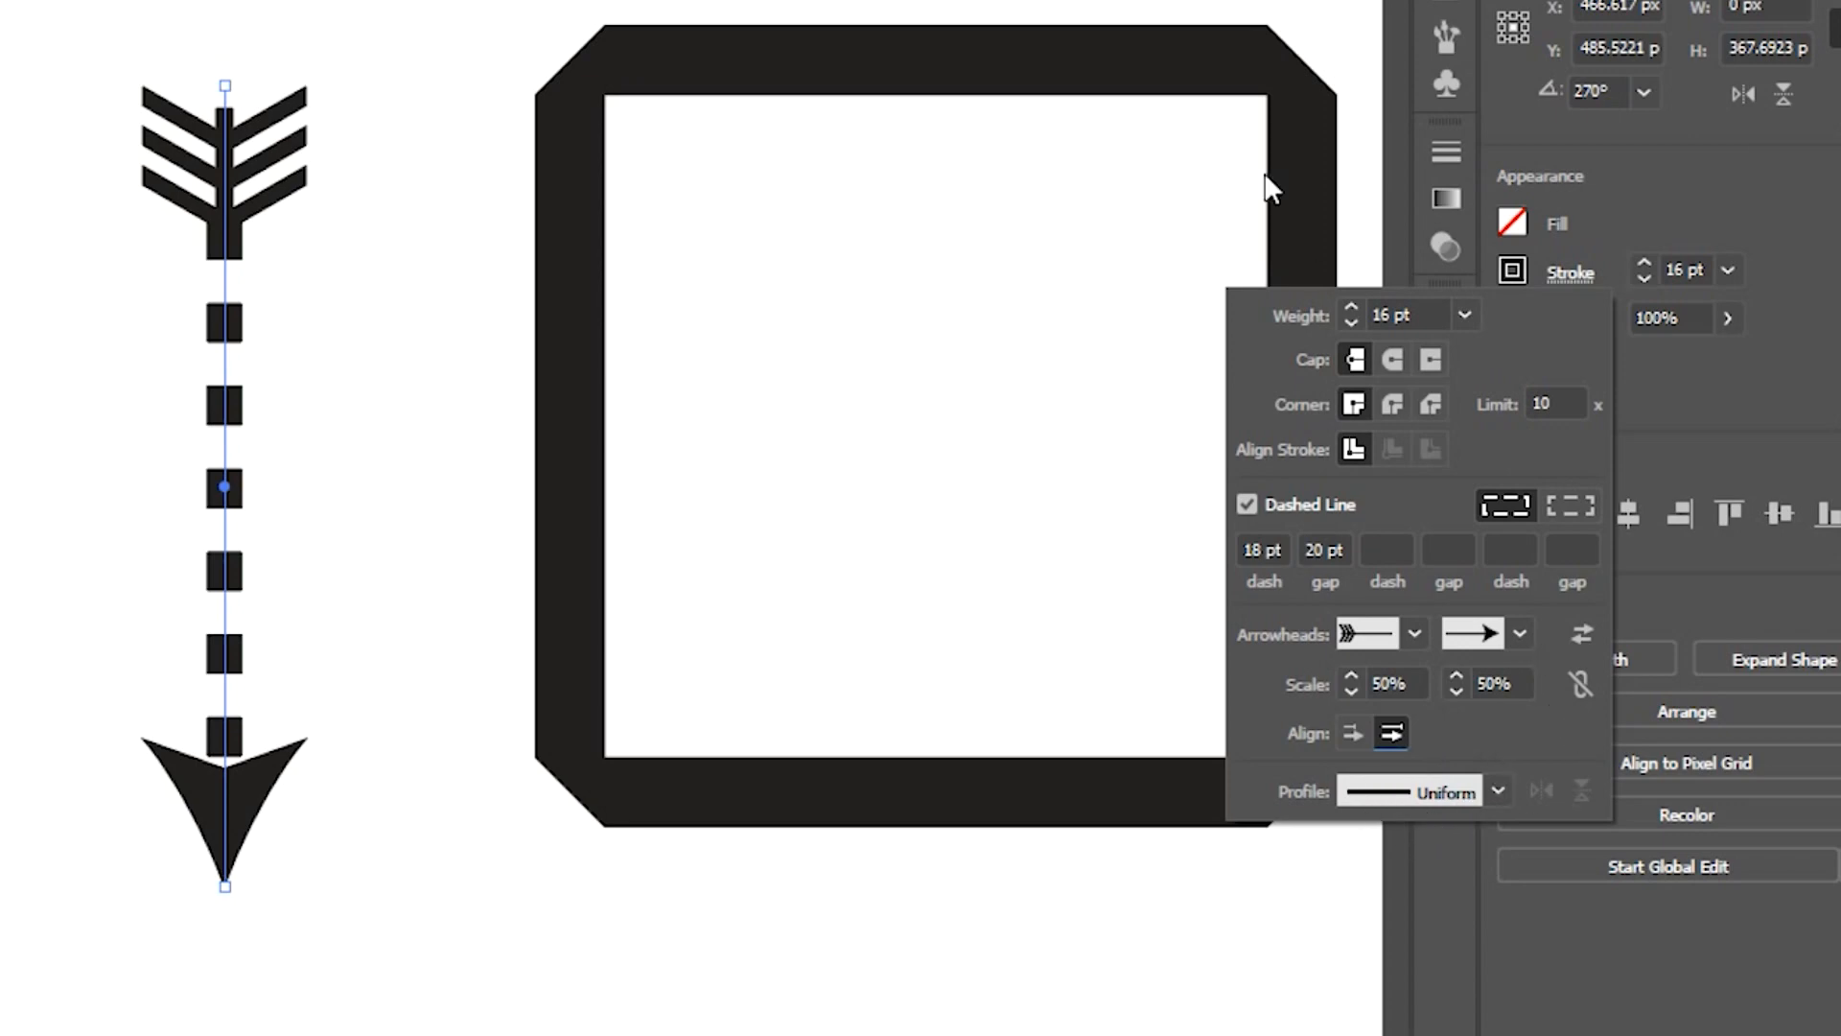
- Set the line's stroke weight to 40 pt and its dash gap to 0 pt
{"action": "double_click", "coordinate": [1385, 315]}
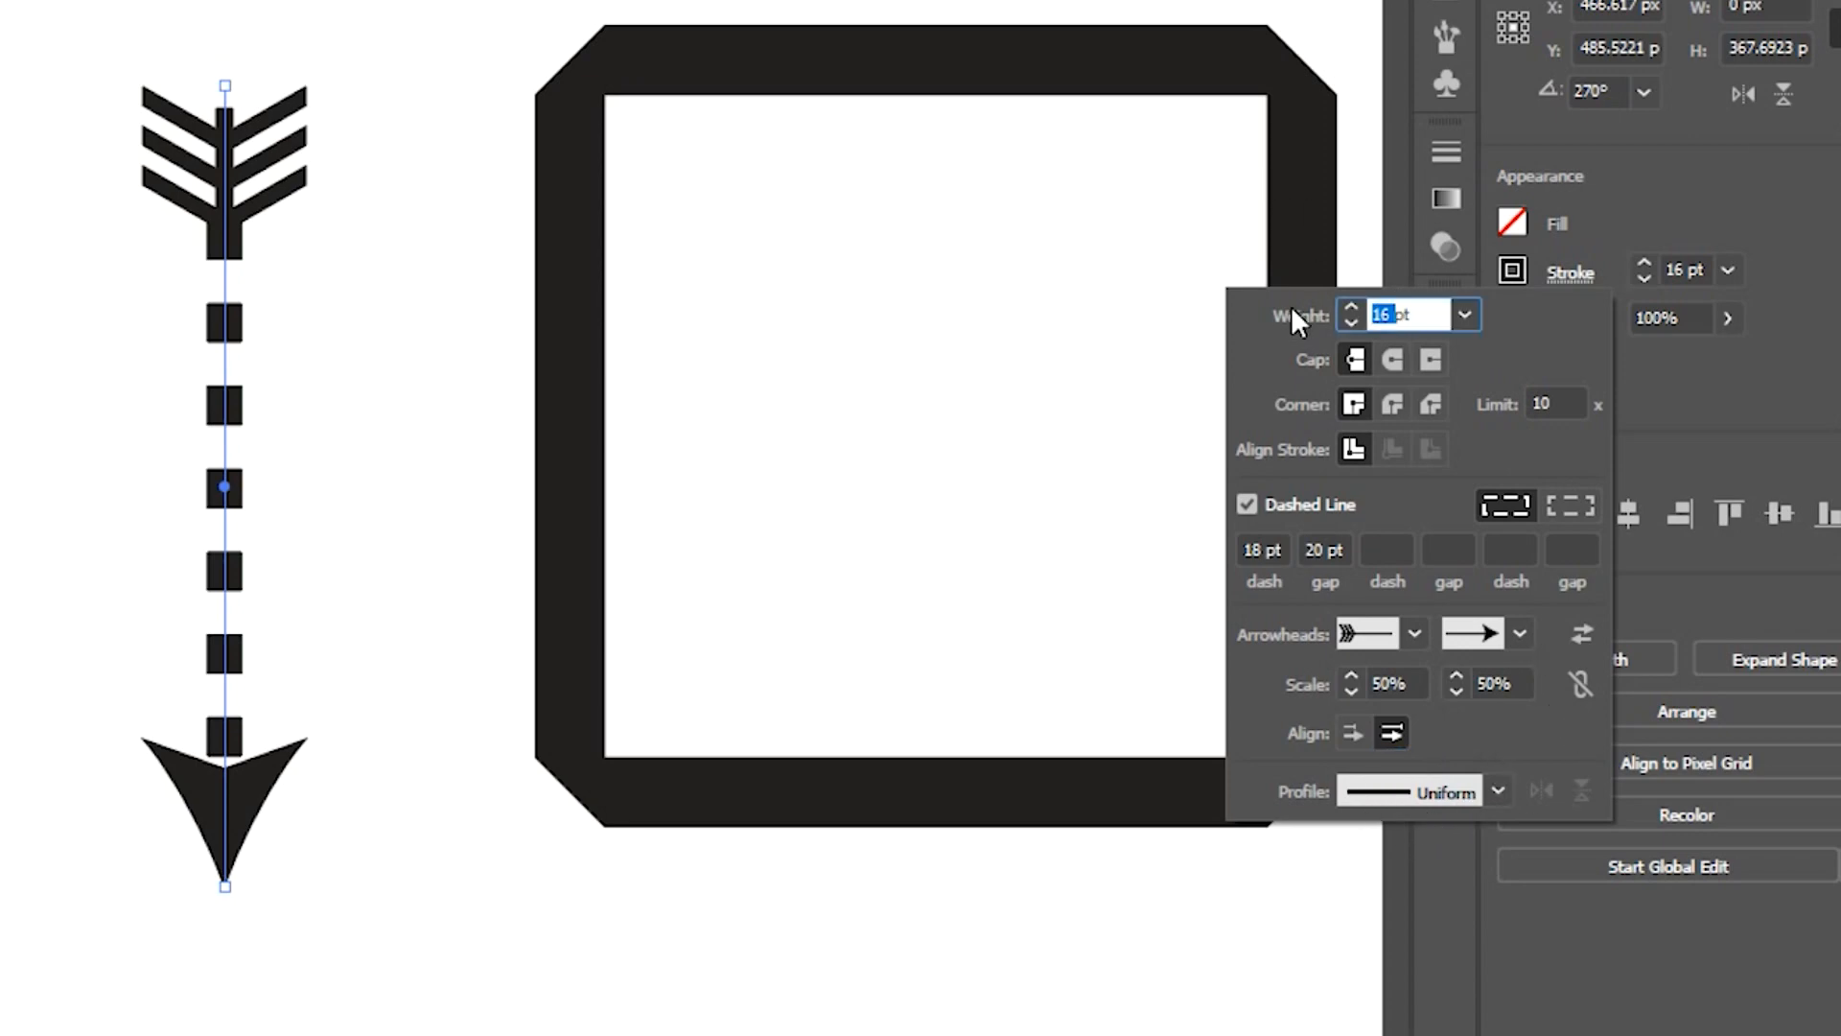
{"action": "type", "text": "40pt"}
{"action": "key", "text": "Tab"}
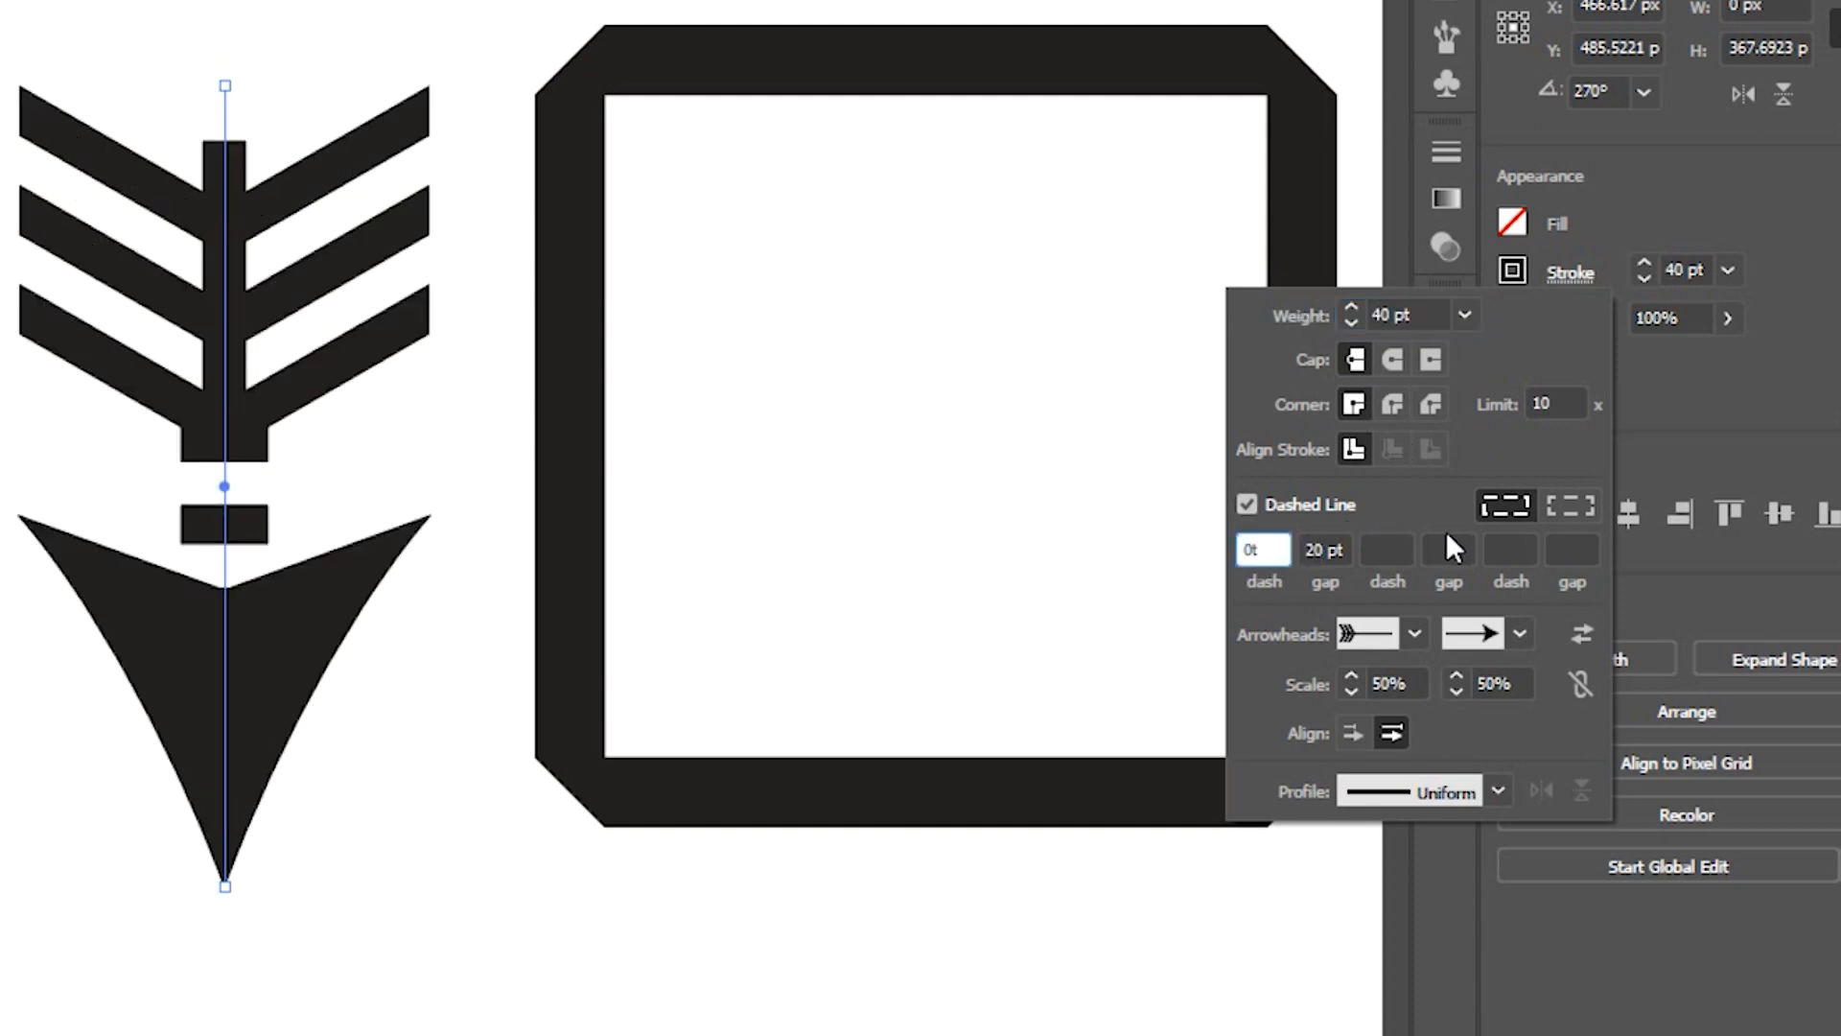
{"action": "double_click", "coordinate": [1323, 552]}
{"action": "type", "text": "0"}
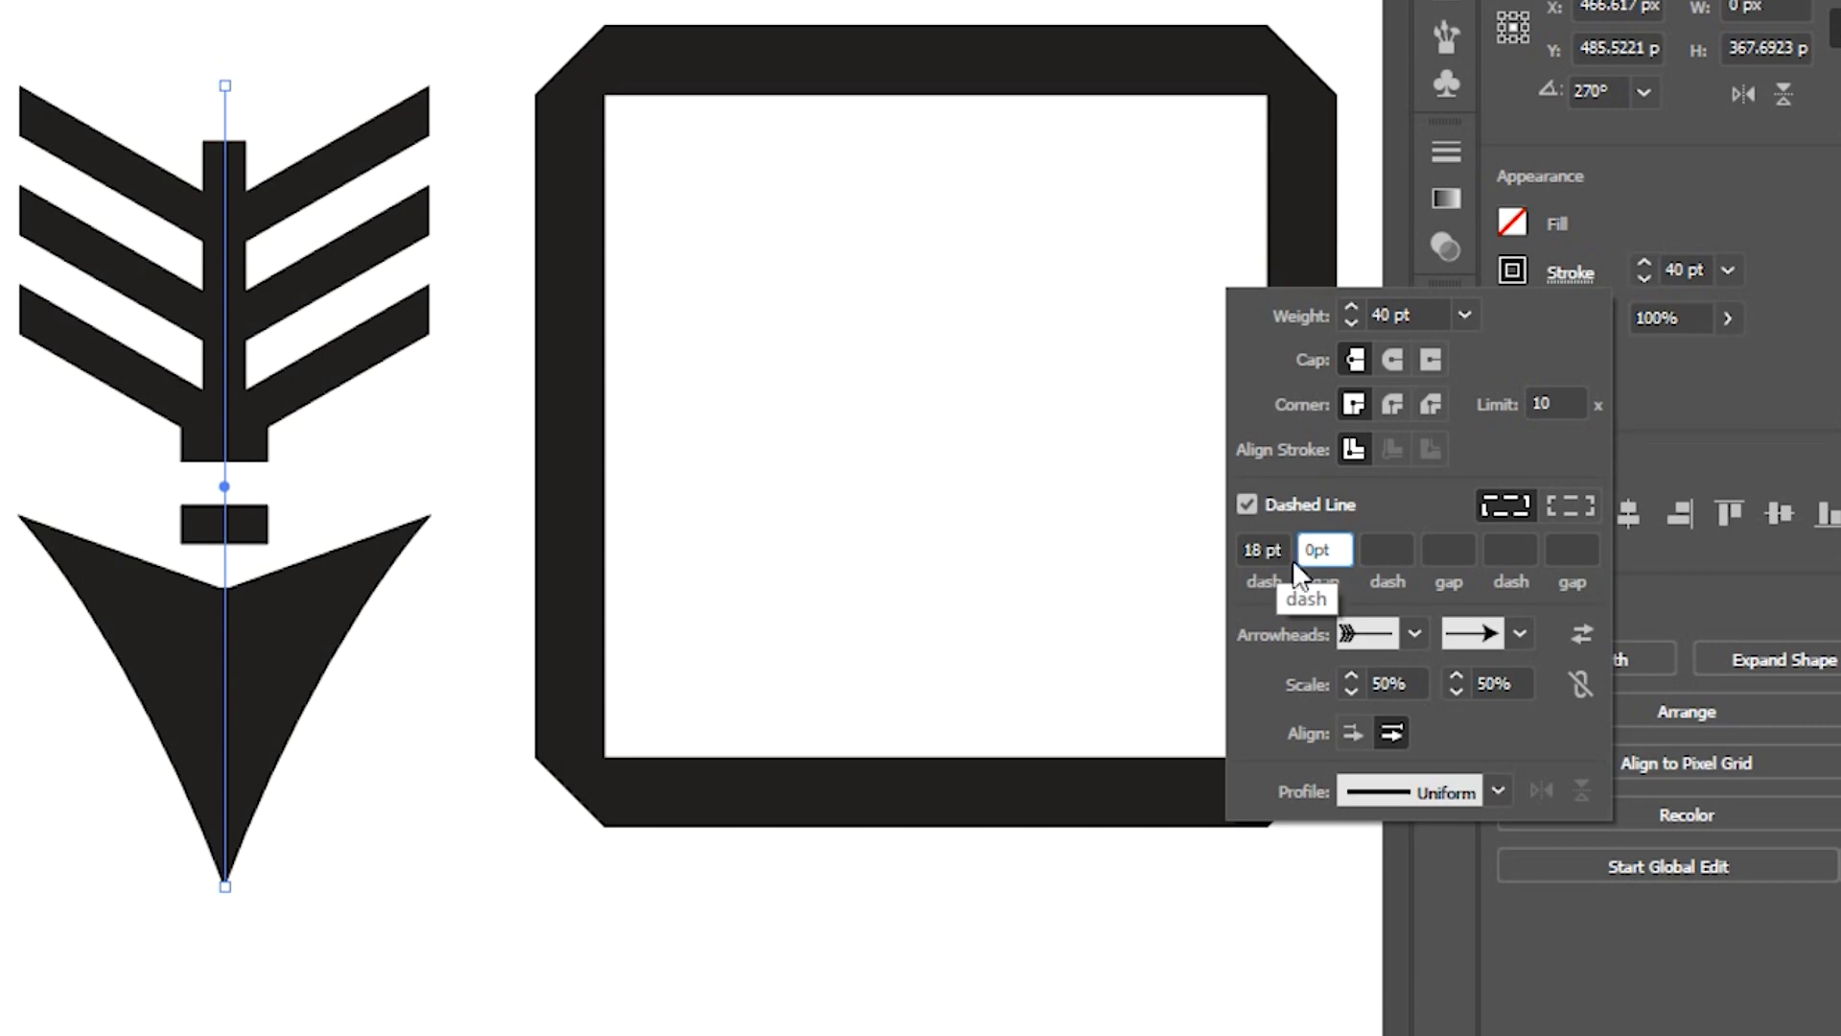
{"action": "key", "text": "Return"}
- Remove the arrowheads from both the start and the end of the line
{"action": "left_click", "coordinate": [1417, 641]}
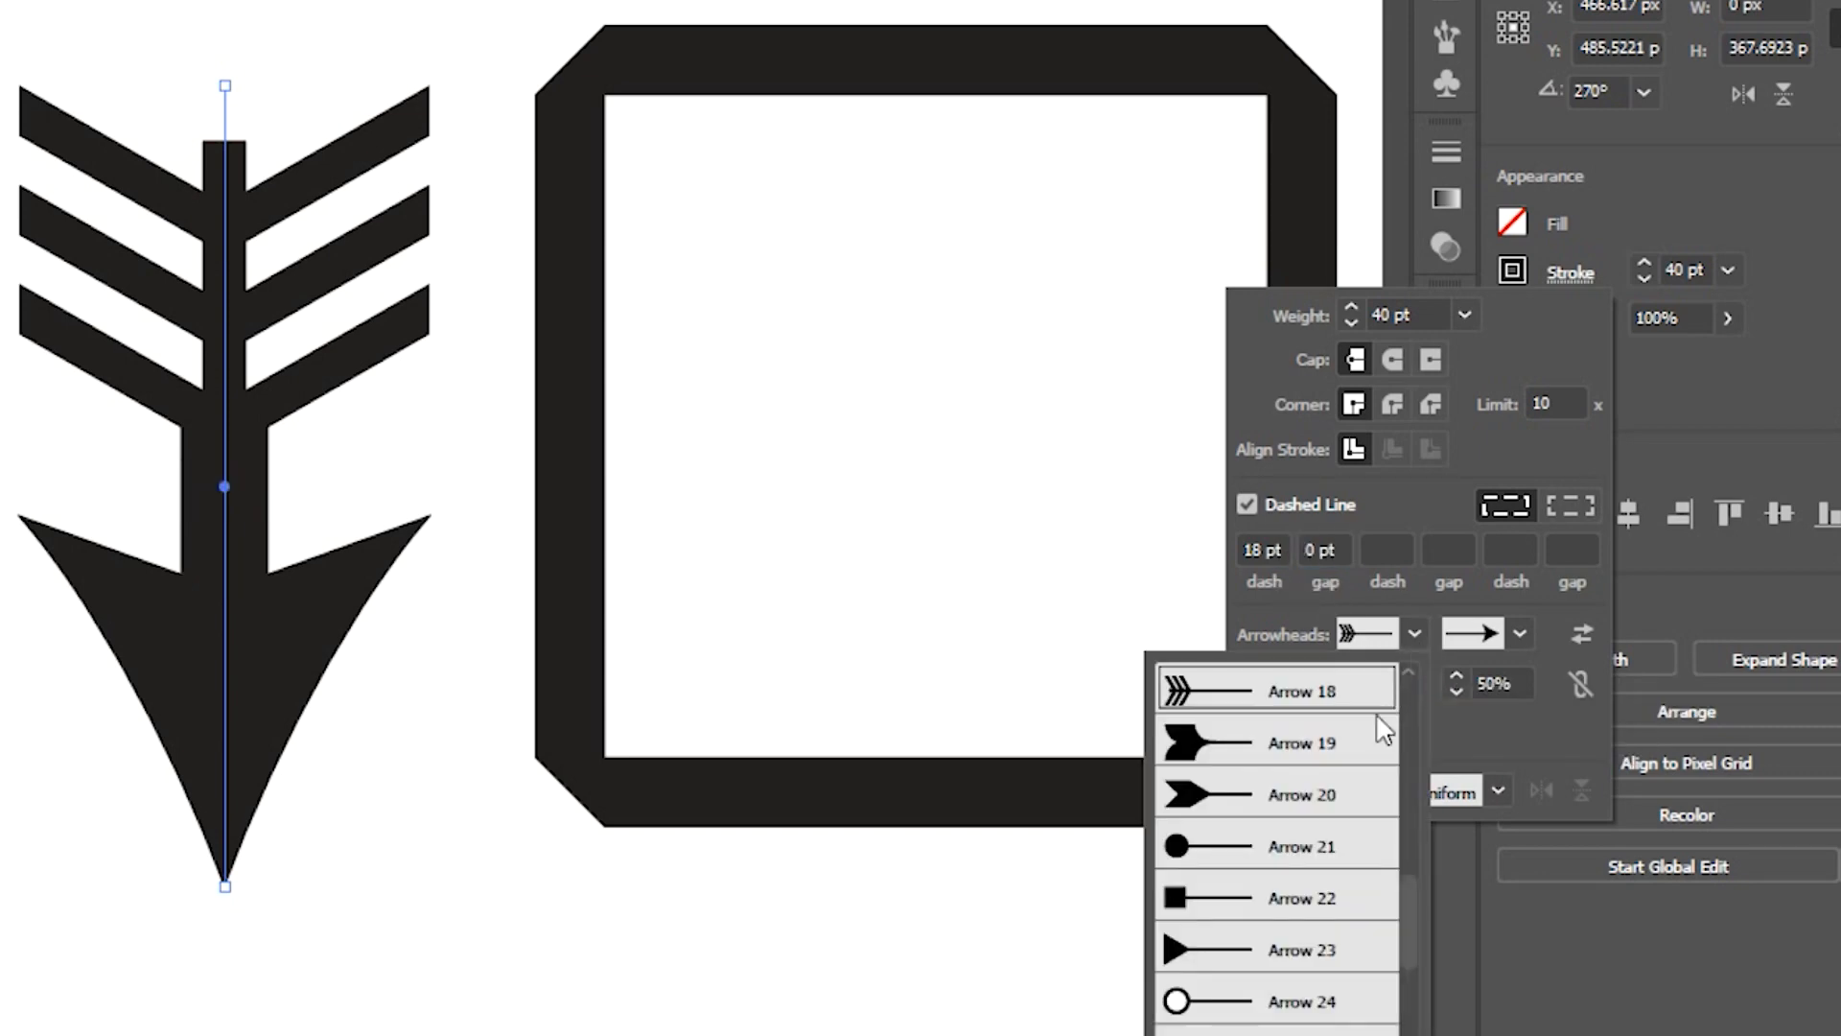
{"action": "scroll", "coordinate": [1247, 796], "scroll_direction": "up", "scroll_amount": 6}
{"action": "left_click", "coordinate": [1275, 694]}
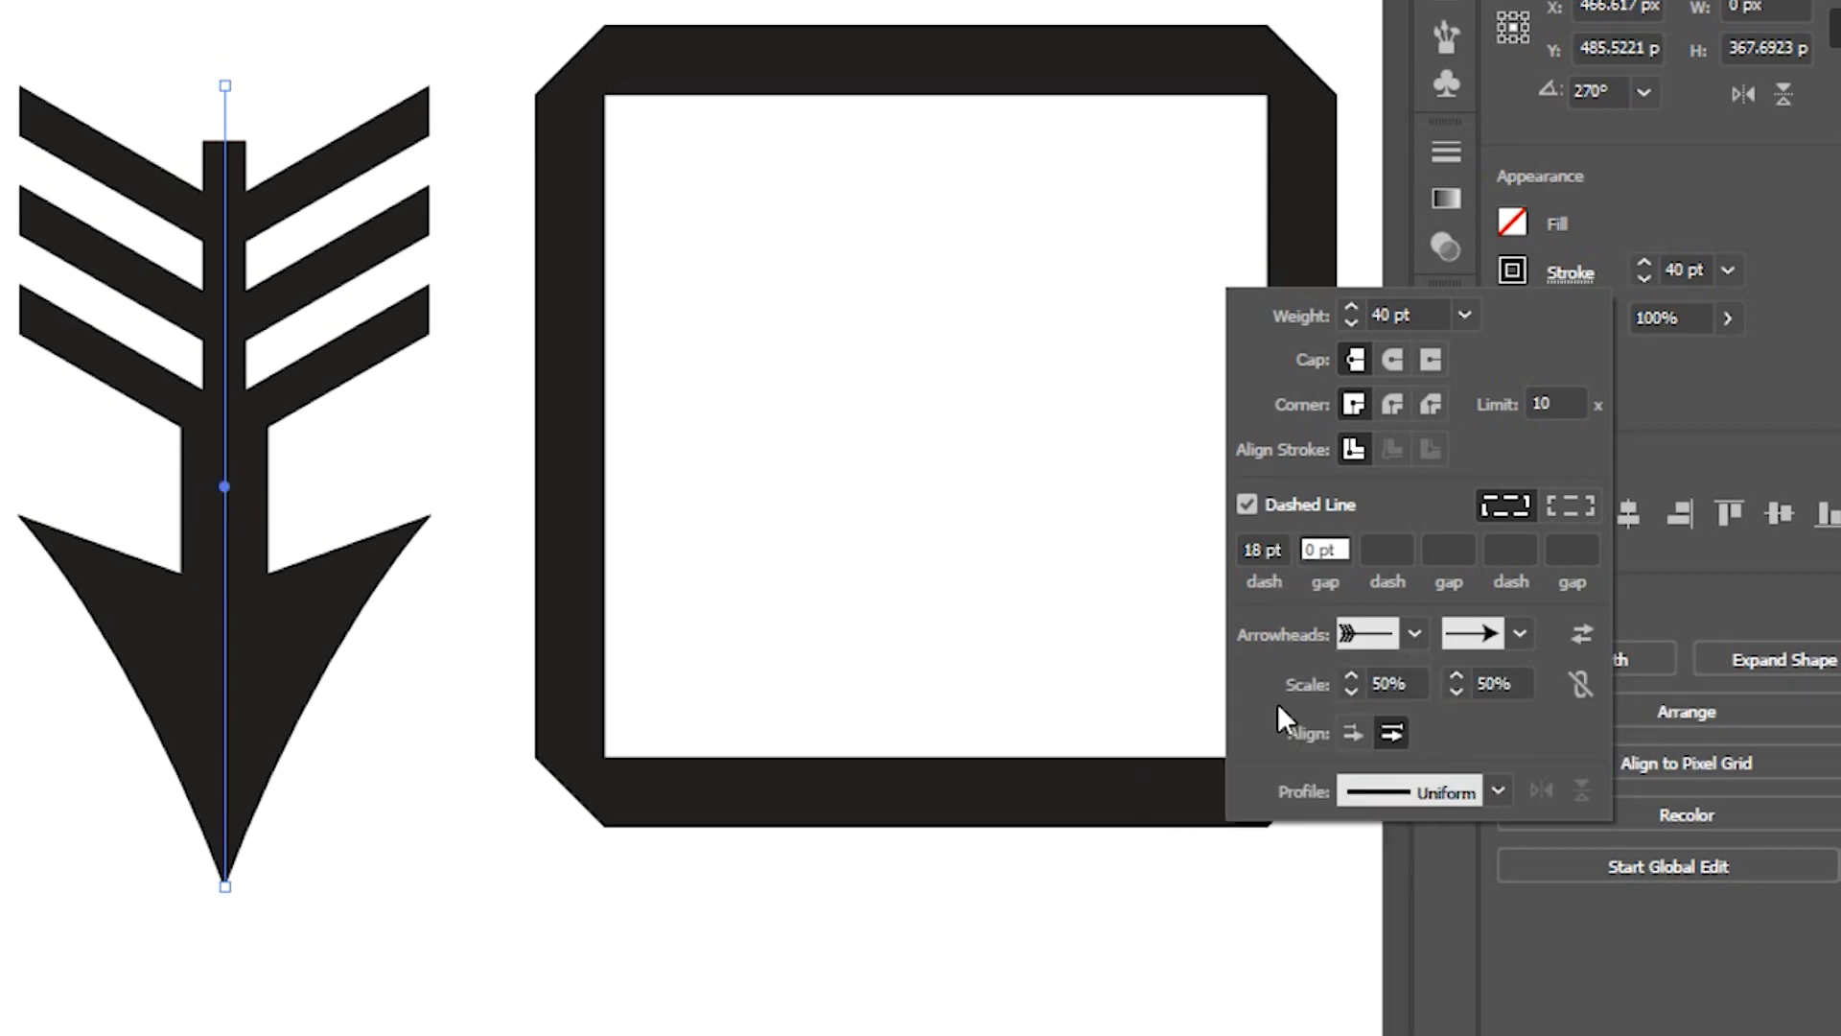
{"action": "left_click", "coordinate": [1519, 635]}
{"action": "scroll", "coordinate": [1384, 690], "scroll_direction": "up", "scroll_amount": 1}
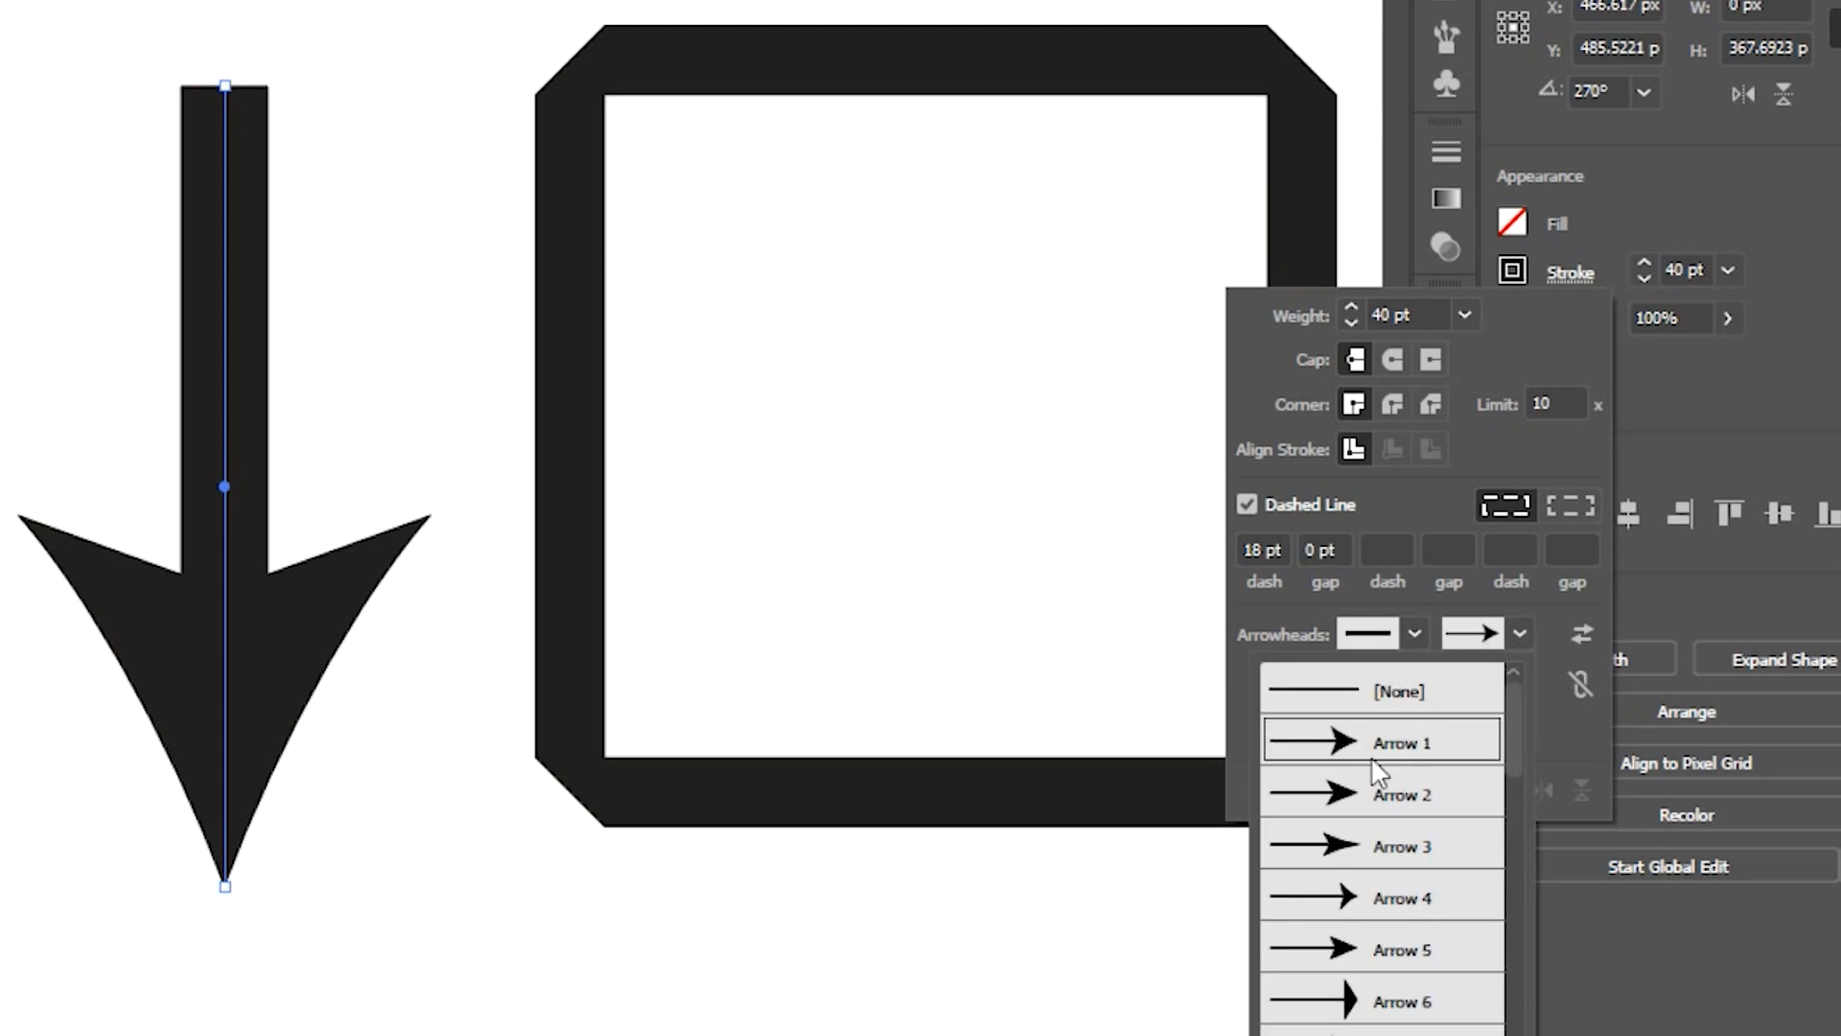
{"action": "left_click", "coordinate": [1398, 700]}
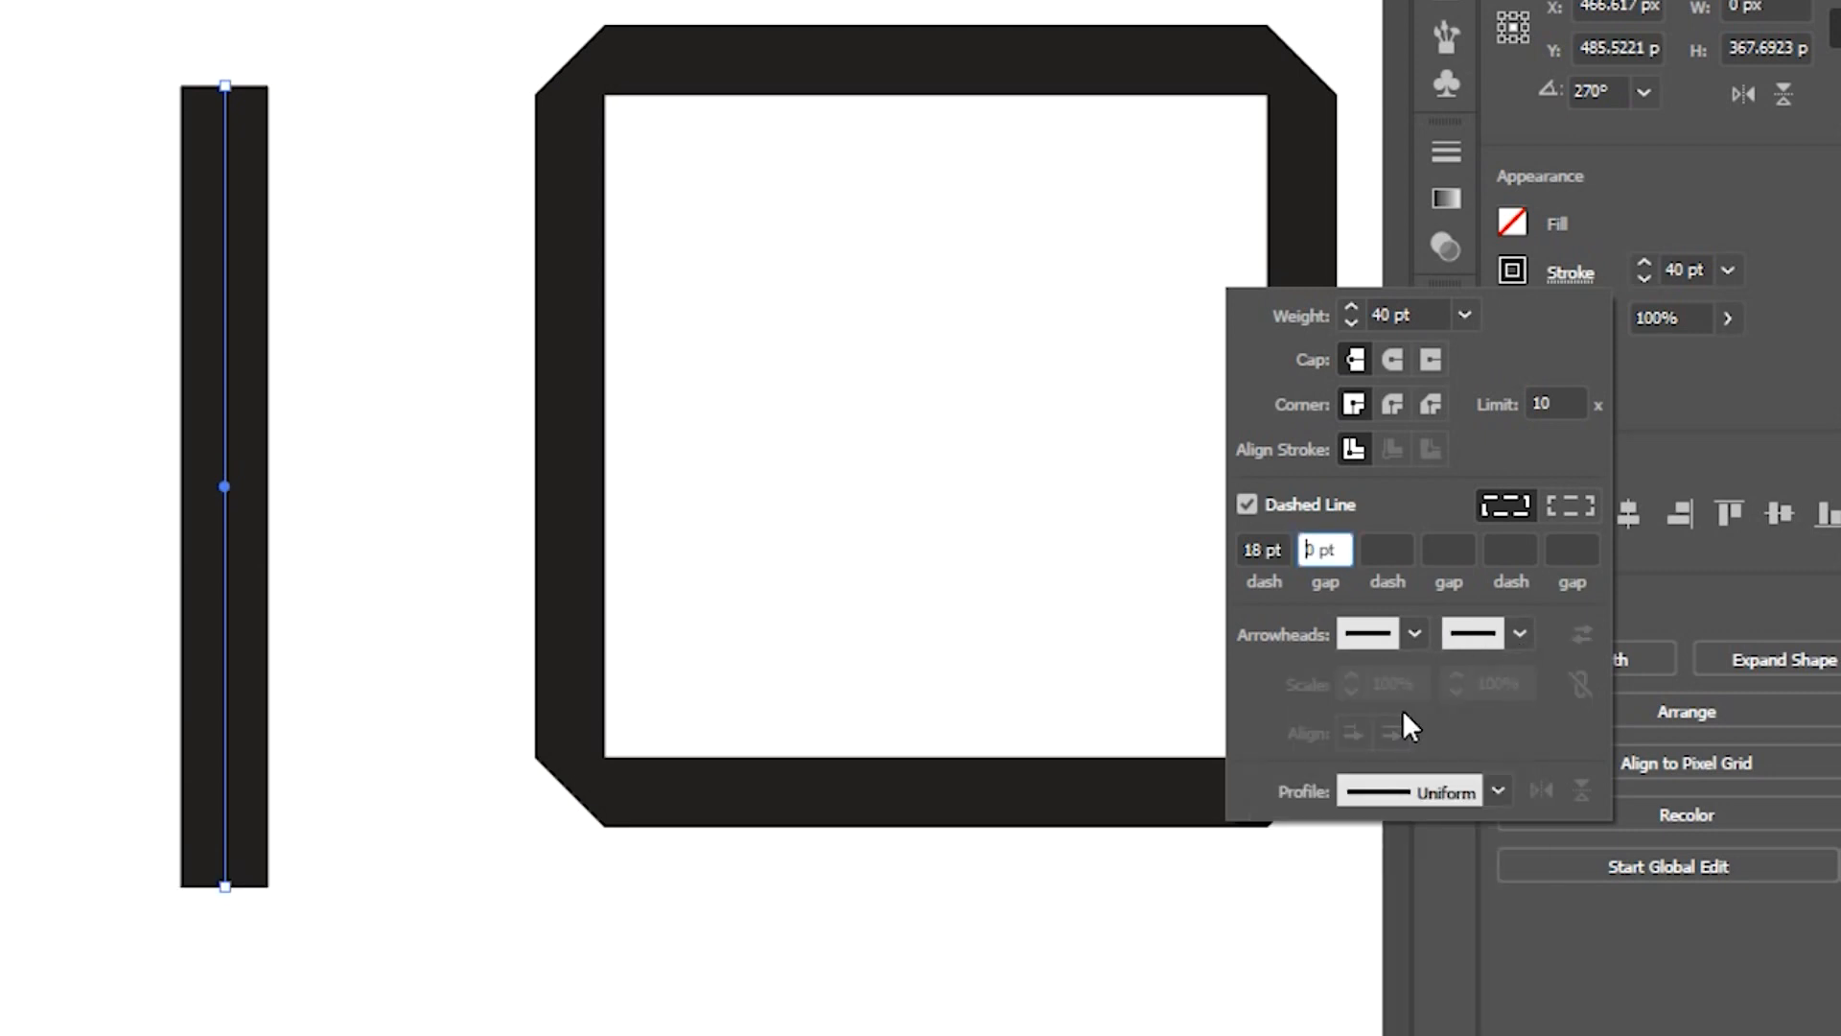
- Try Width Profile 1 on the line, then apply Width Profile 2 and flip it along the line
{"action": "left_click", "coordinate": [1494, 792]}
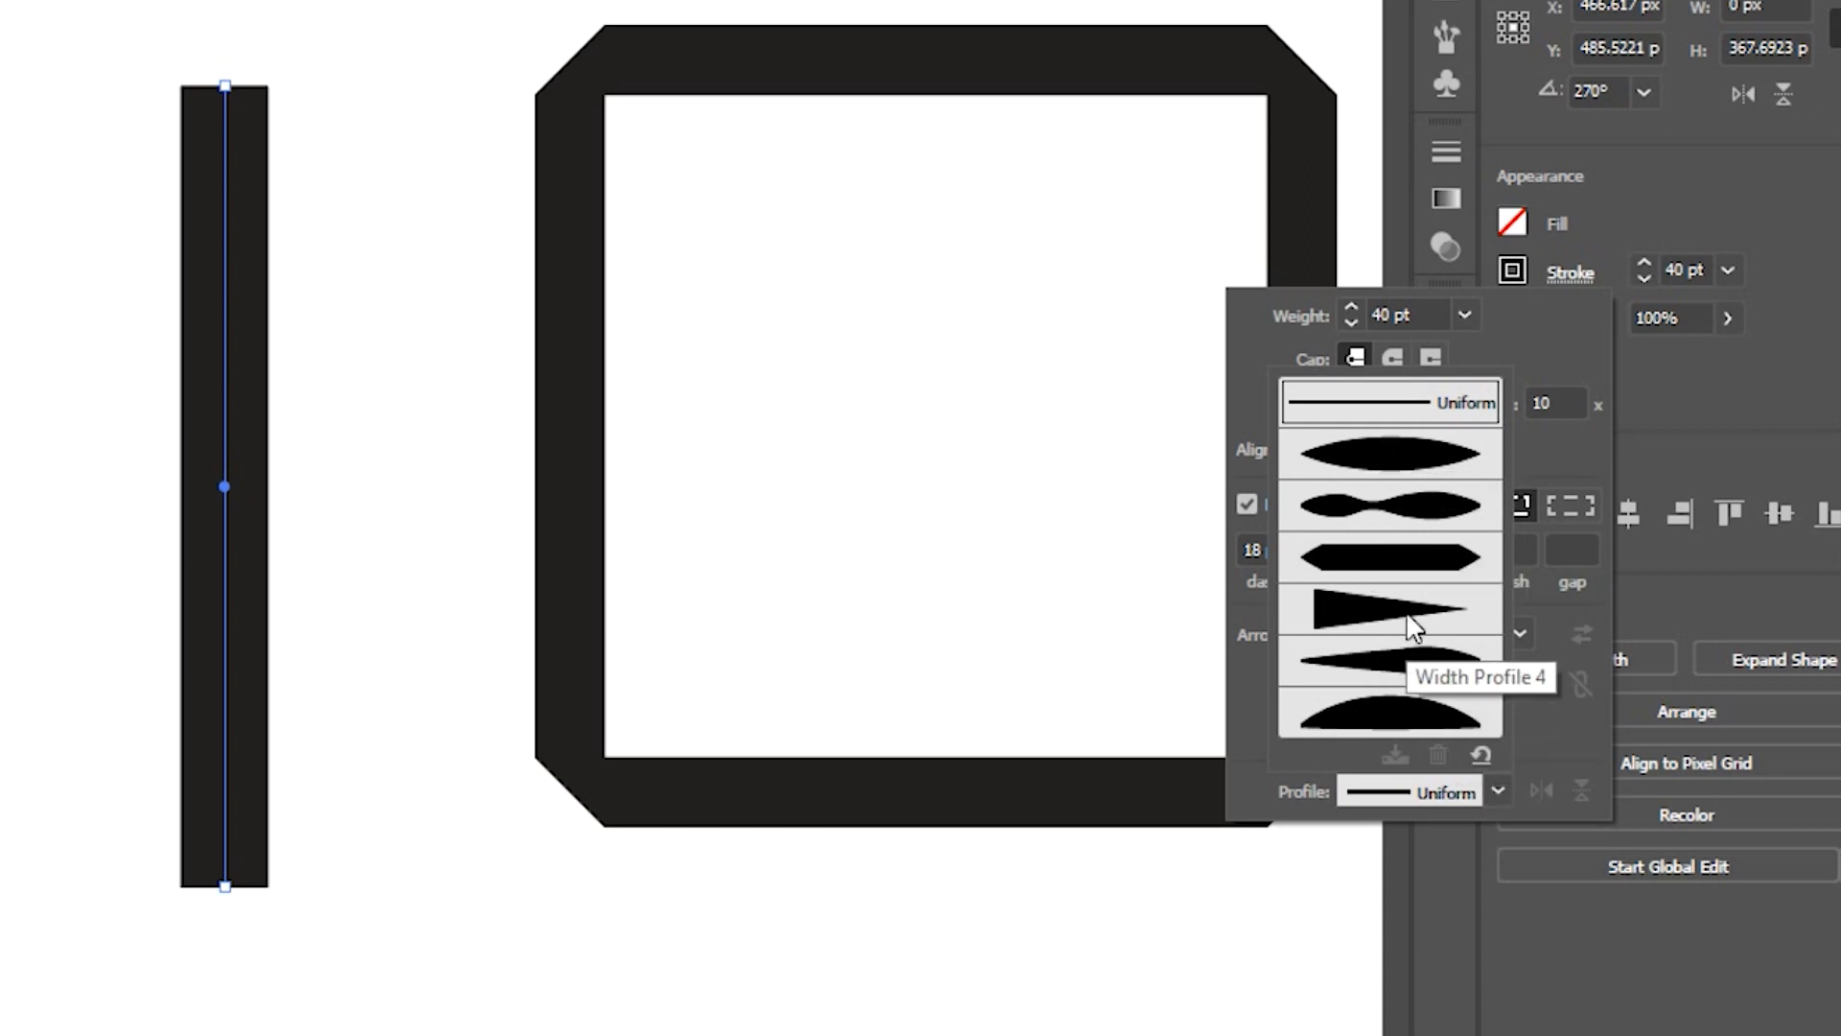
{"action": "left_click", "coordinate": [1375, 459]}
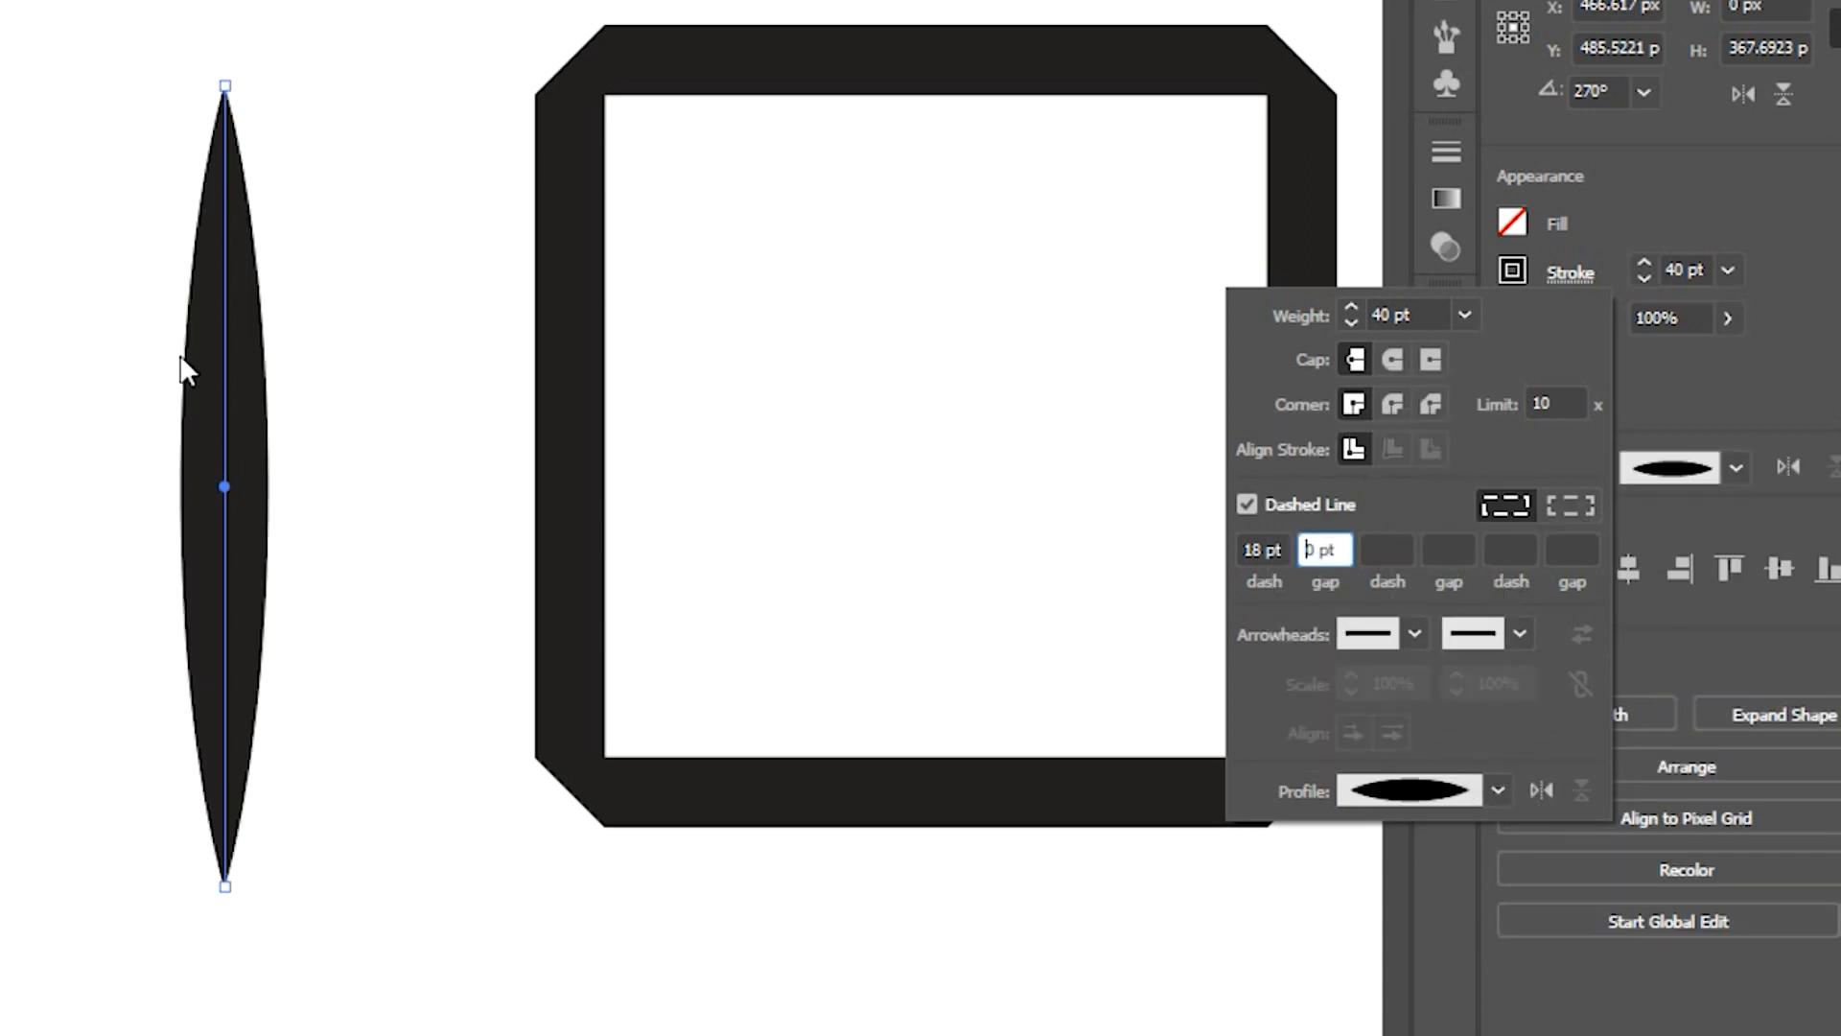
{"action": "left_click", "coordinate": [1498, 791]}
{"action": "left_click", "coordinate": [1346, 506]}
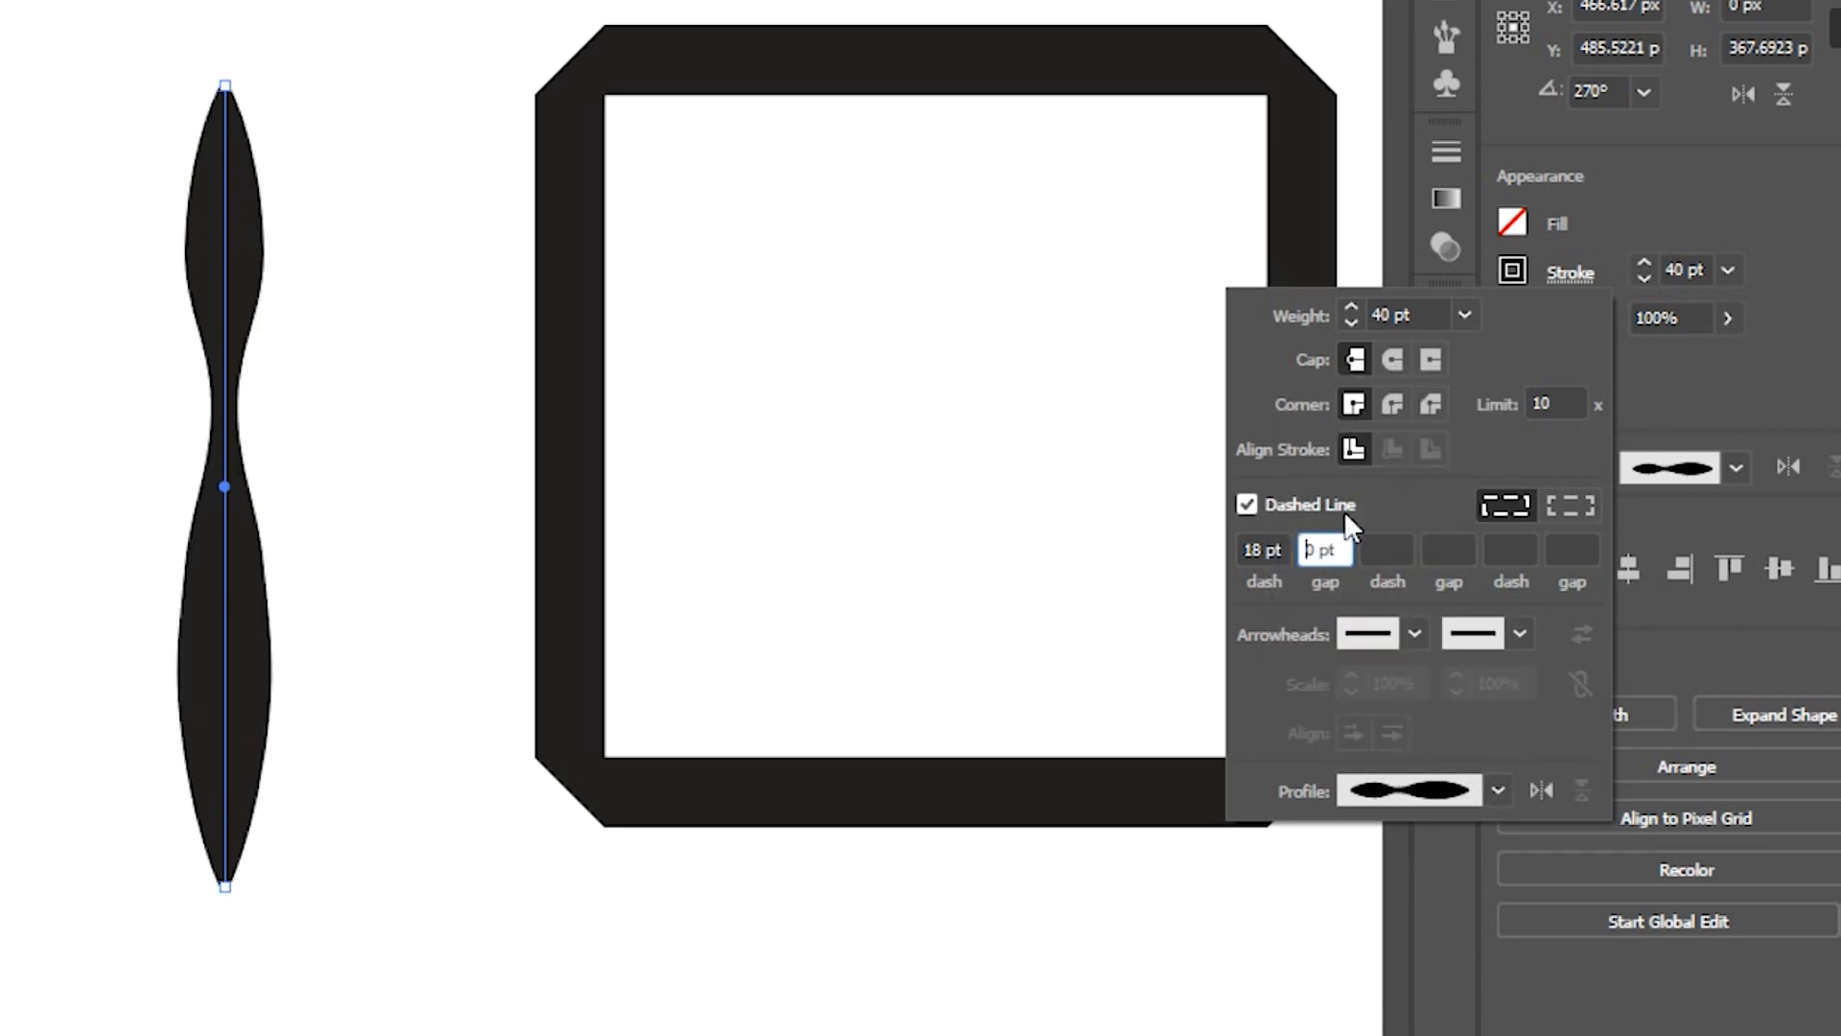
{"action": "left_click", "coordinate": [1535, 792]}
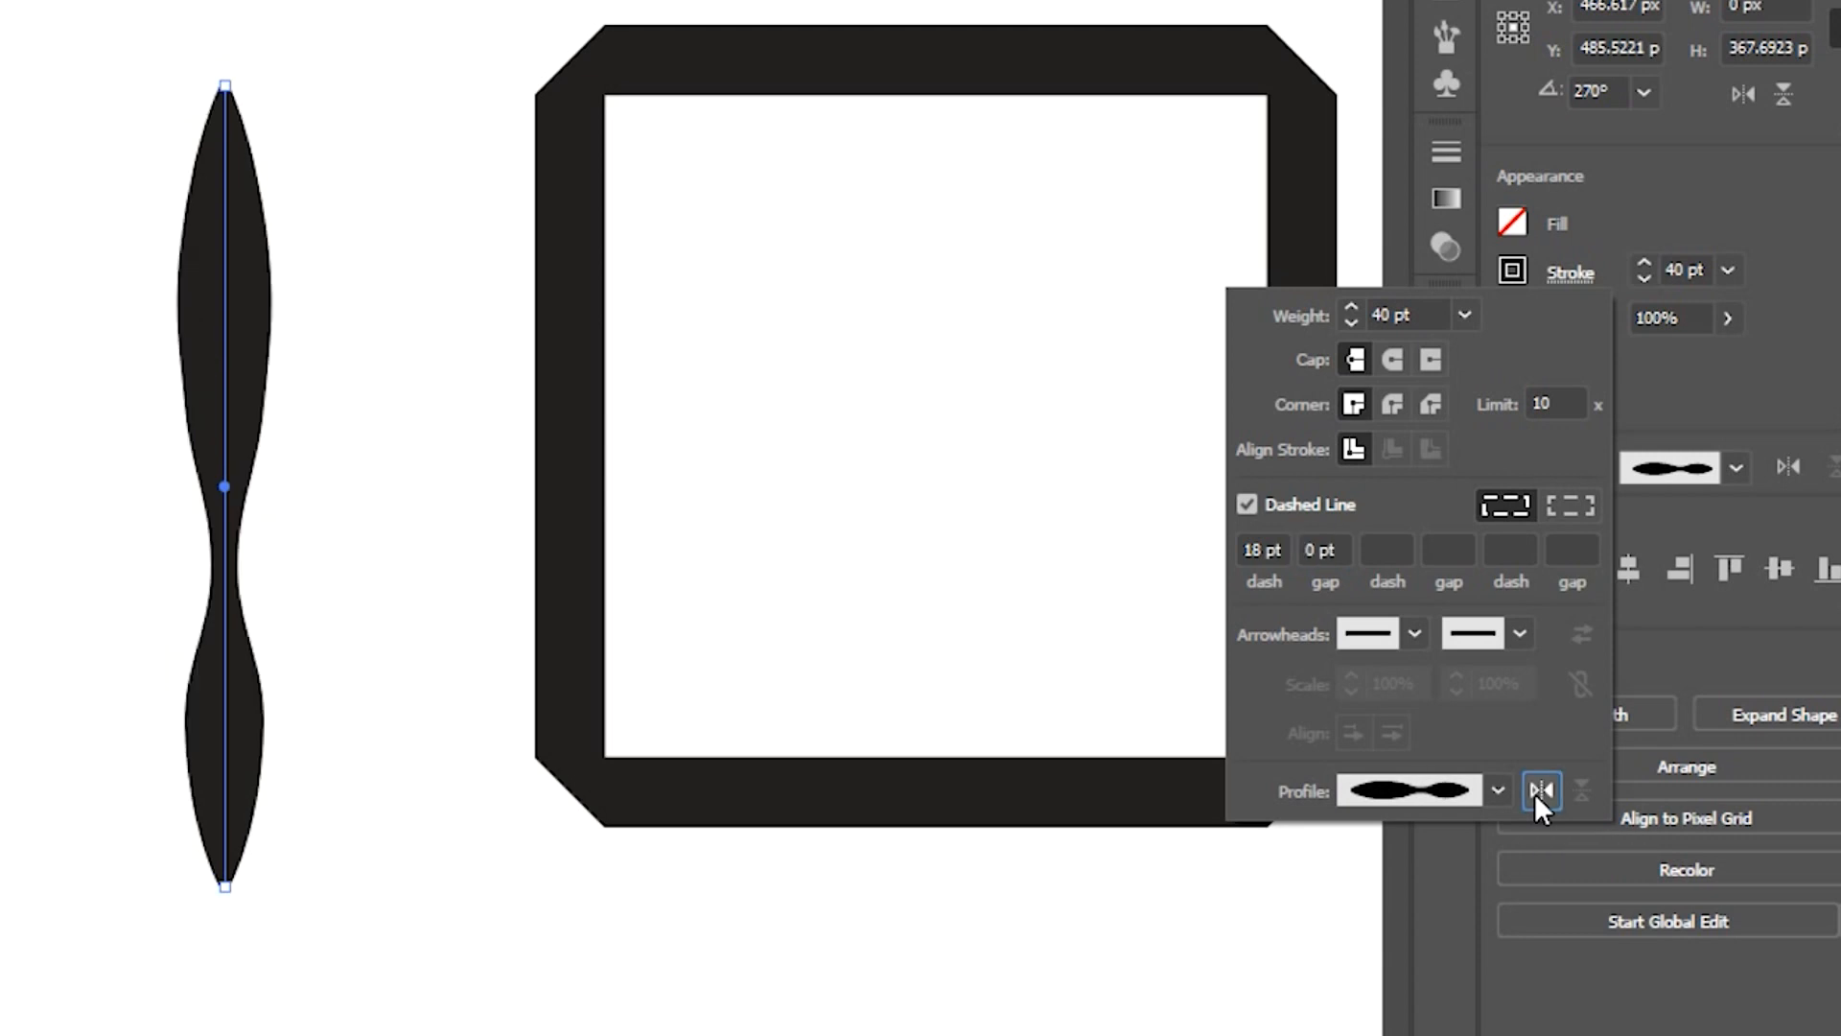
- Apply Width Profile 5 to the line's stroke
{"action": "left_click", "coordinate": [1497, 791]}
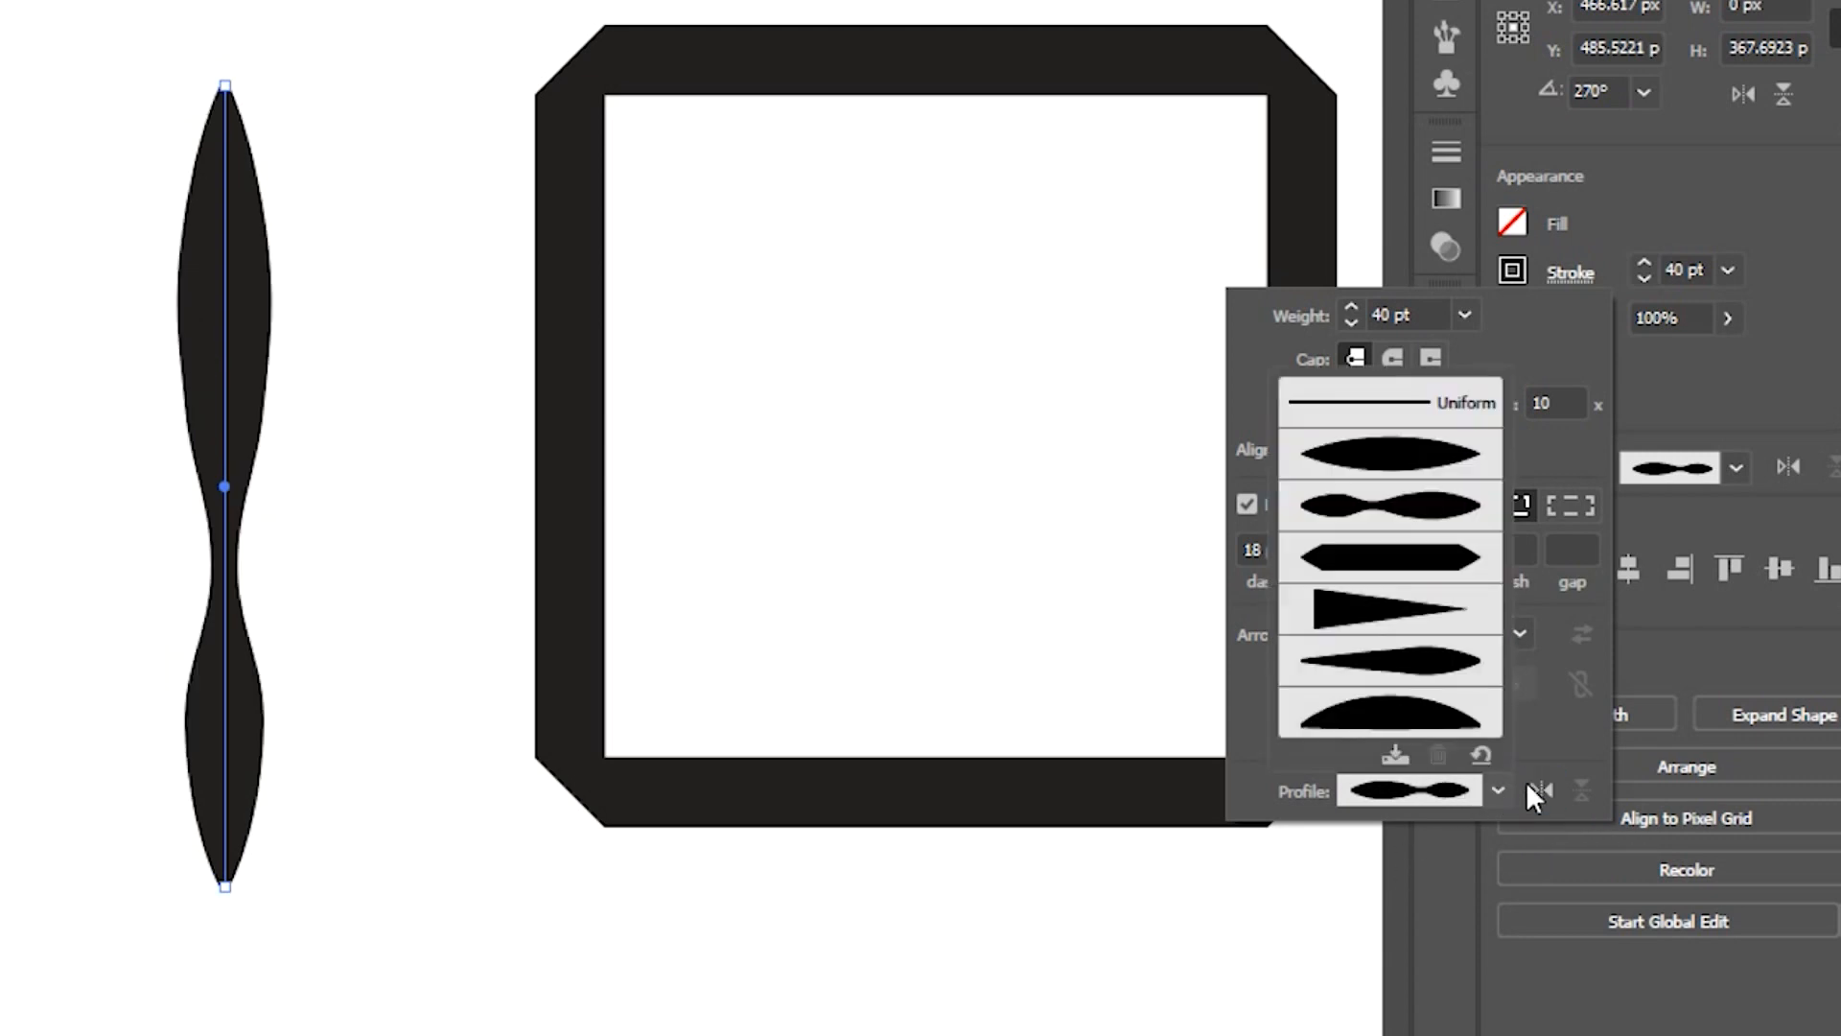
{"action": "left_click", "coordinate": [1386, 659]}
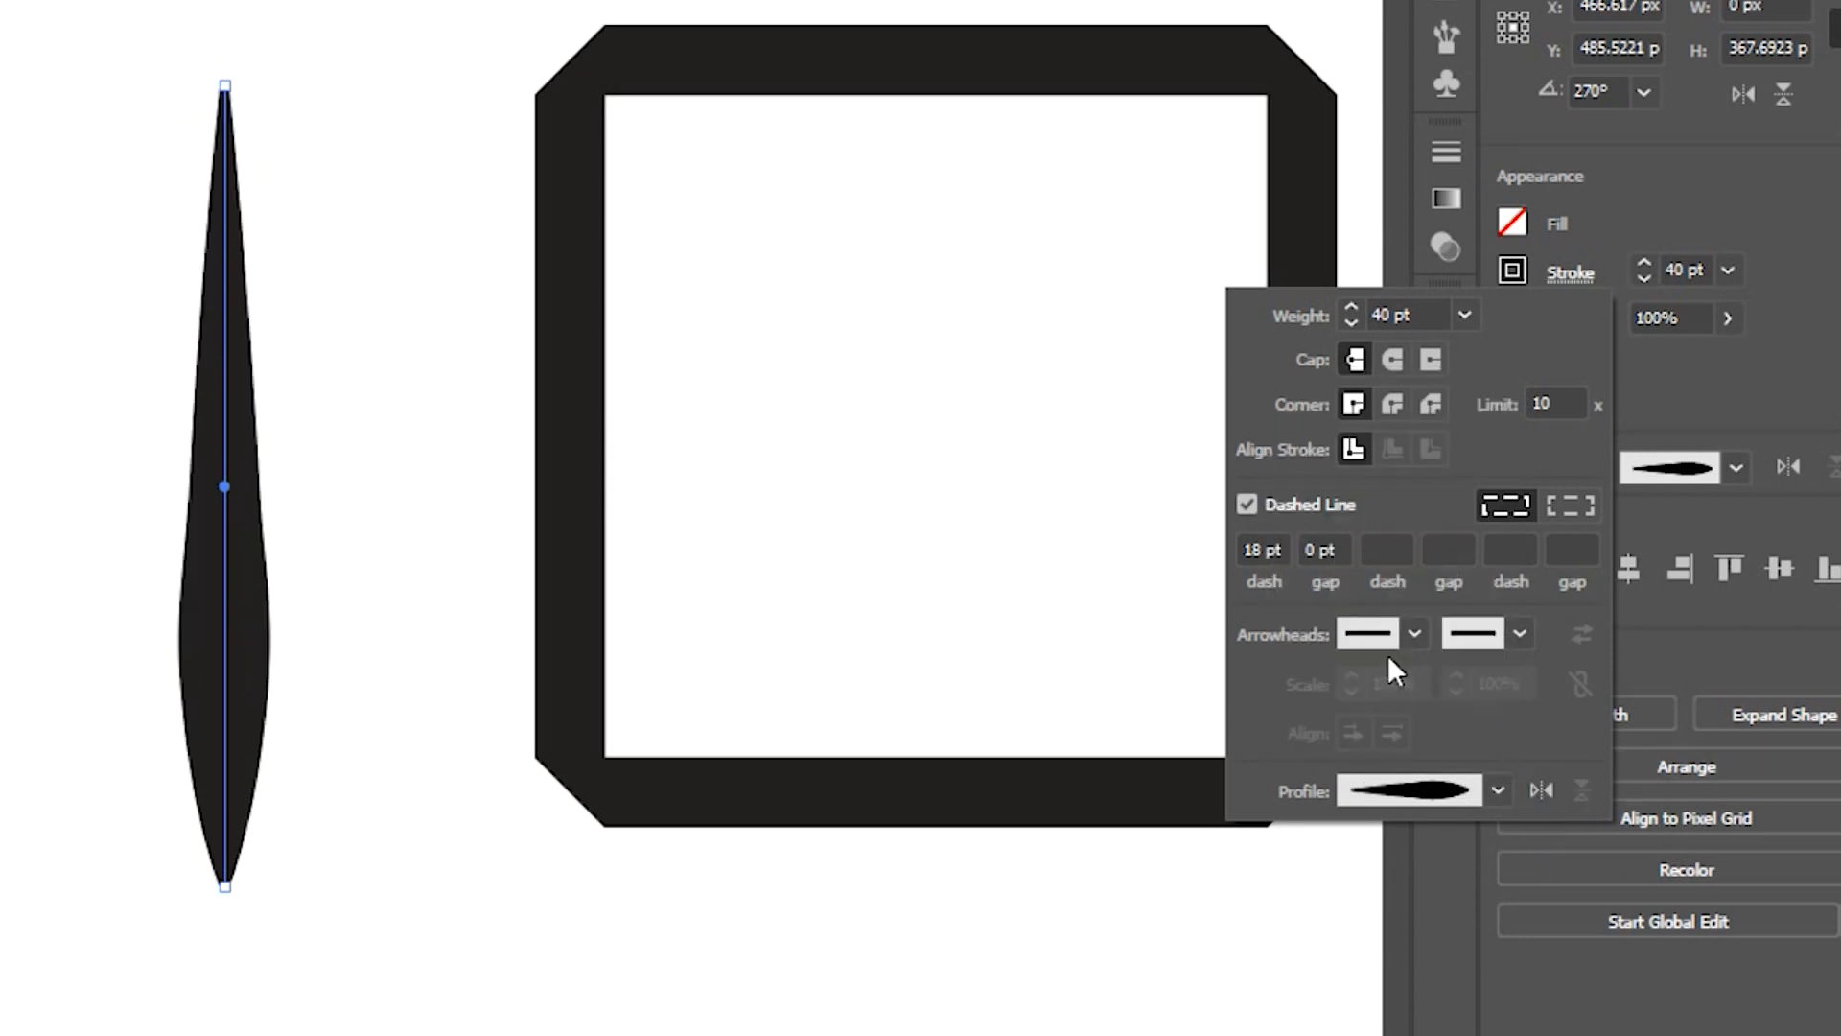
{"action": "left_click", "coordinate": [1497, 791]}
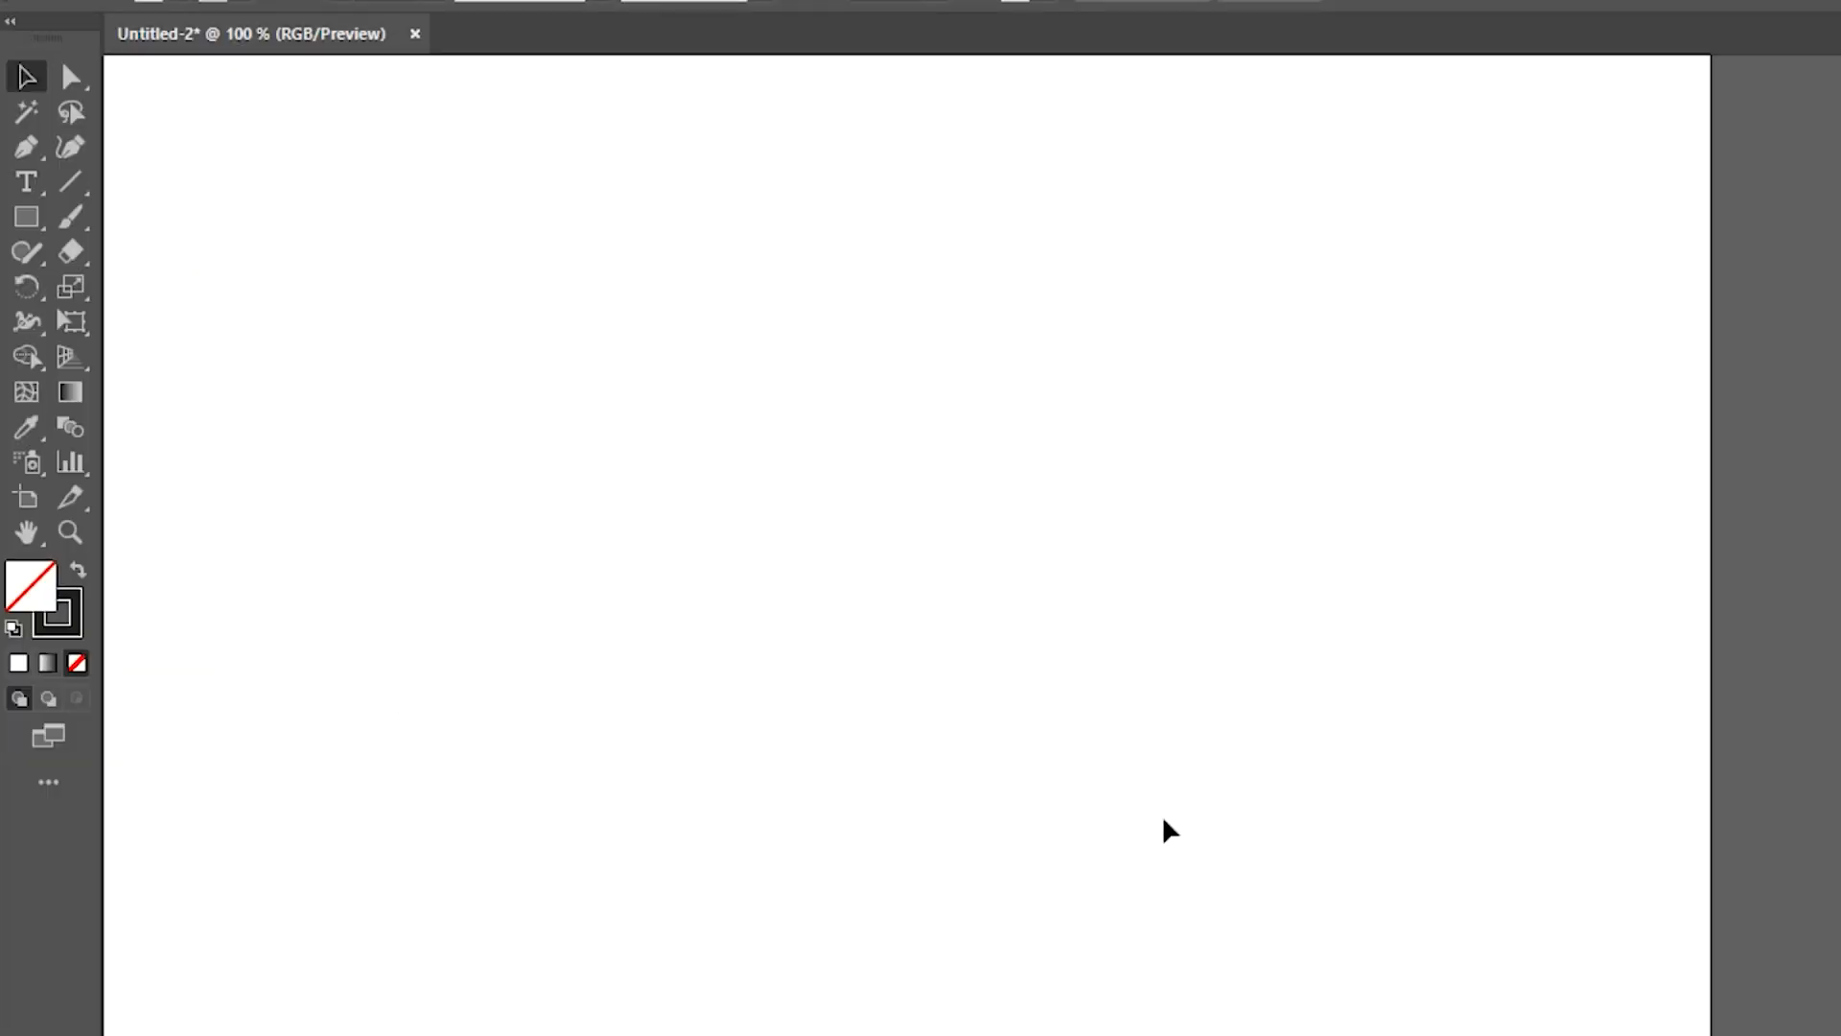
- Draw a square about 237 px wide and give it a dashed stroke with 12 pt dashes and 5 pt gaps
{"action": "left_click", "coordinate": [27, 221]}
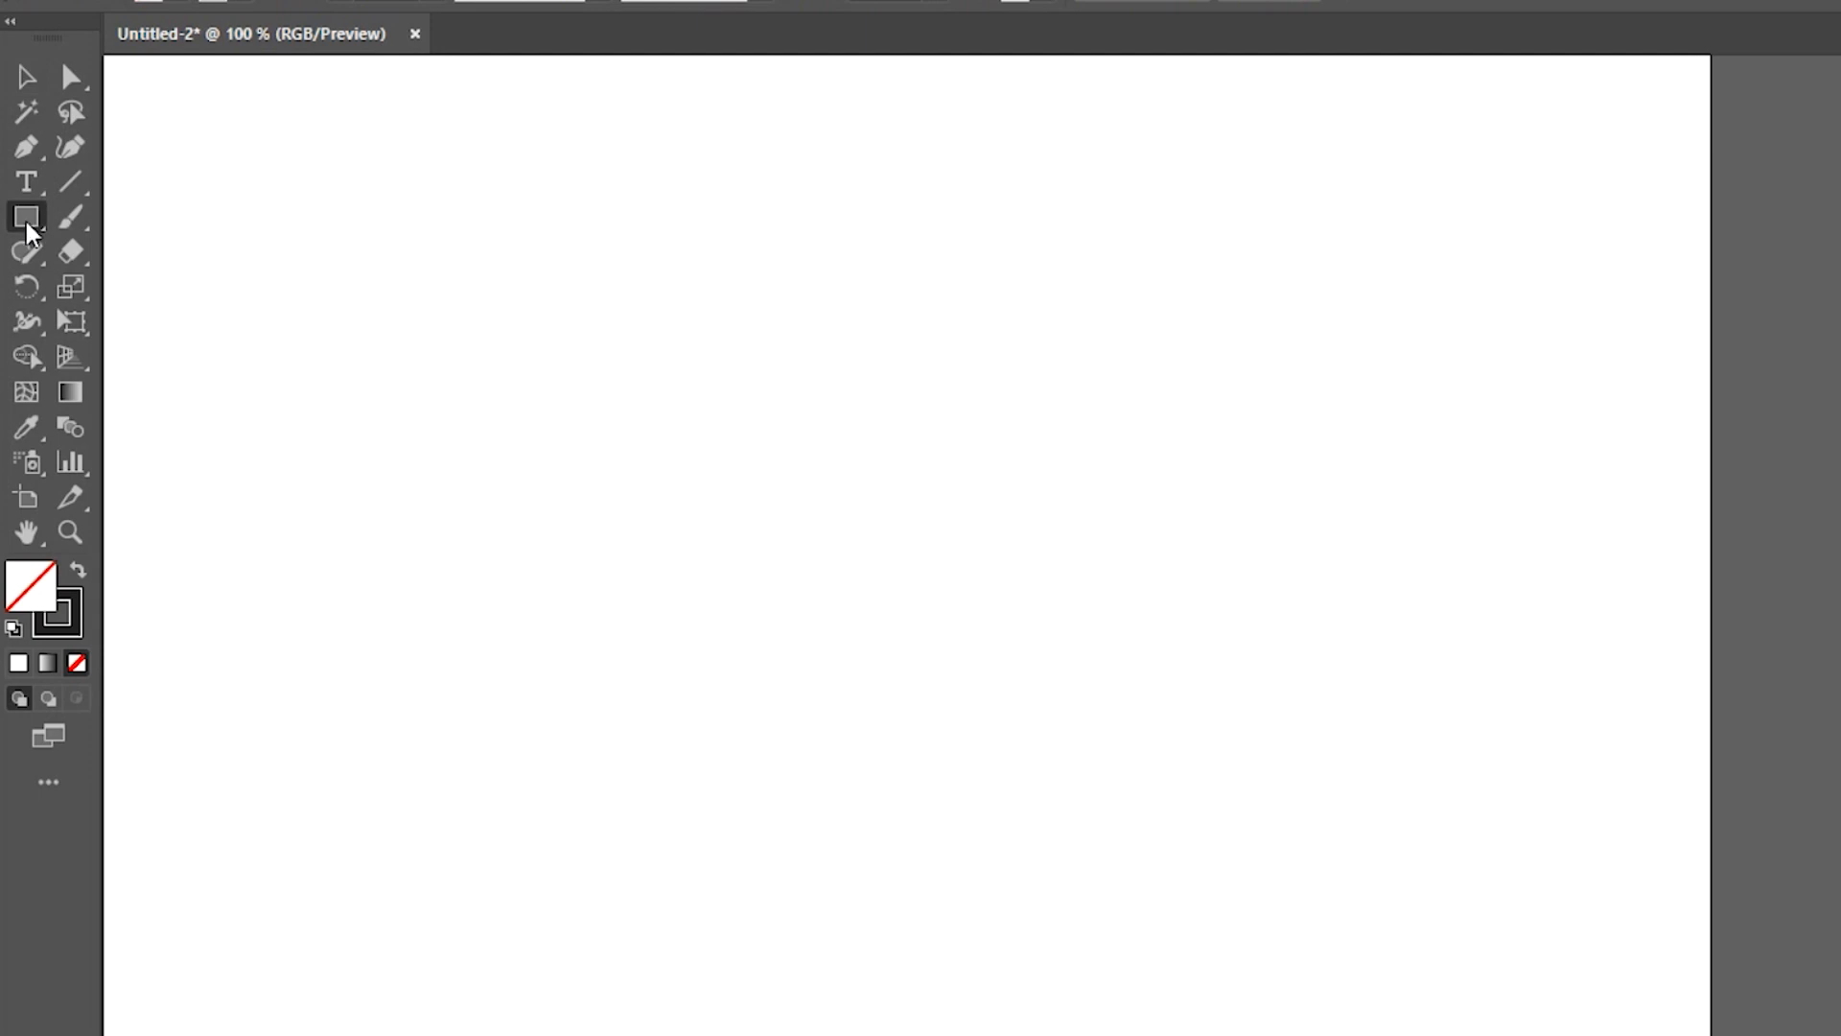
{"action": "left_click_drag", "start_coordinate": [710, 396], "coordinate": [1162, 850]}
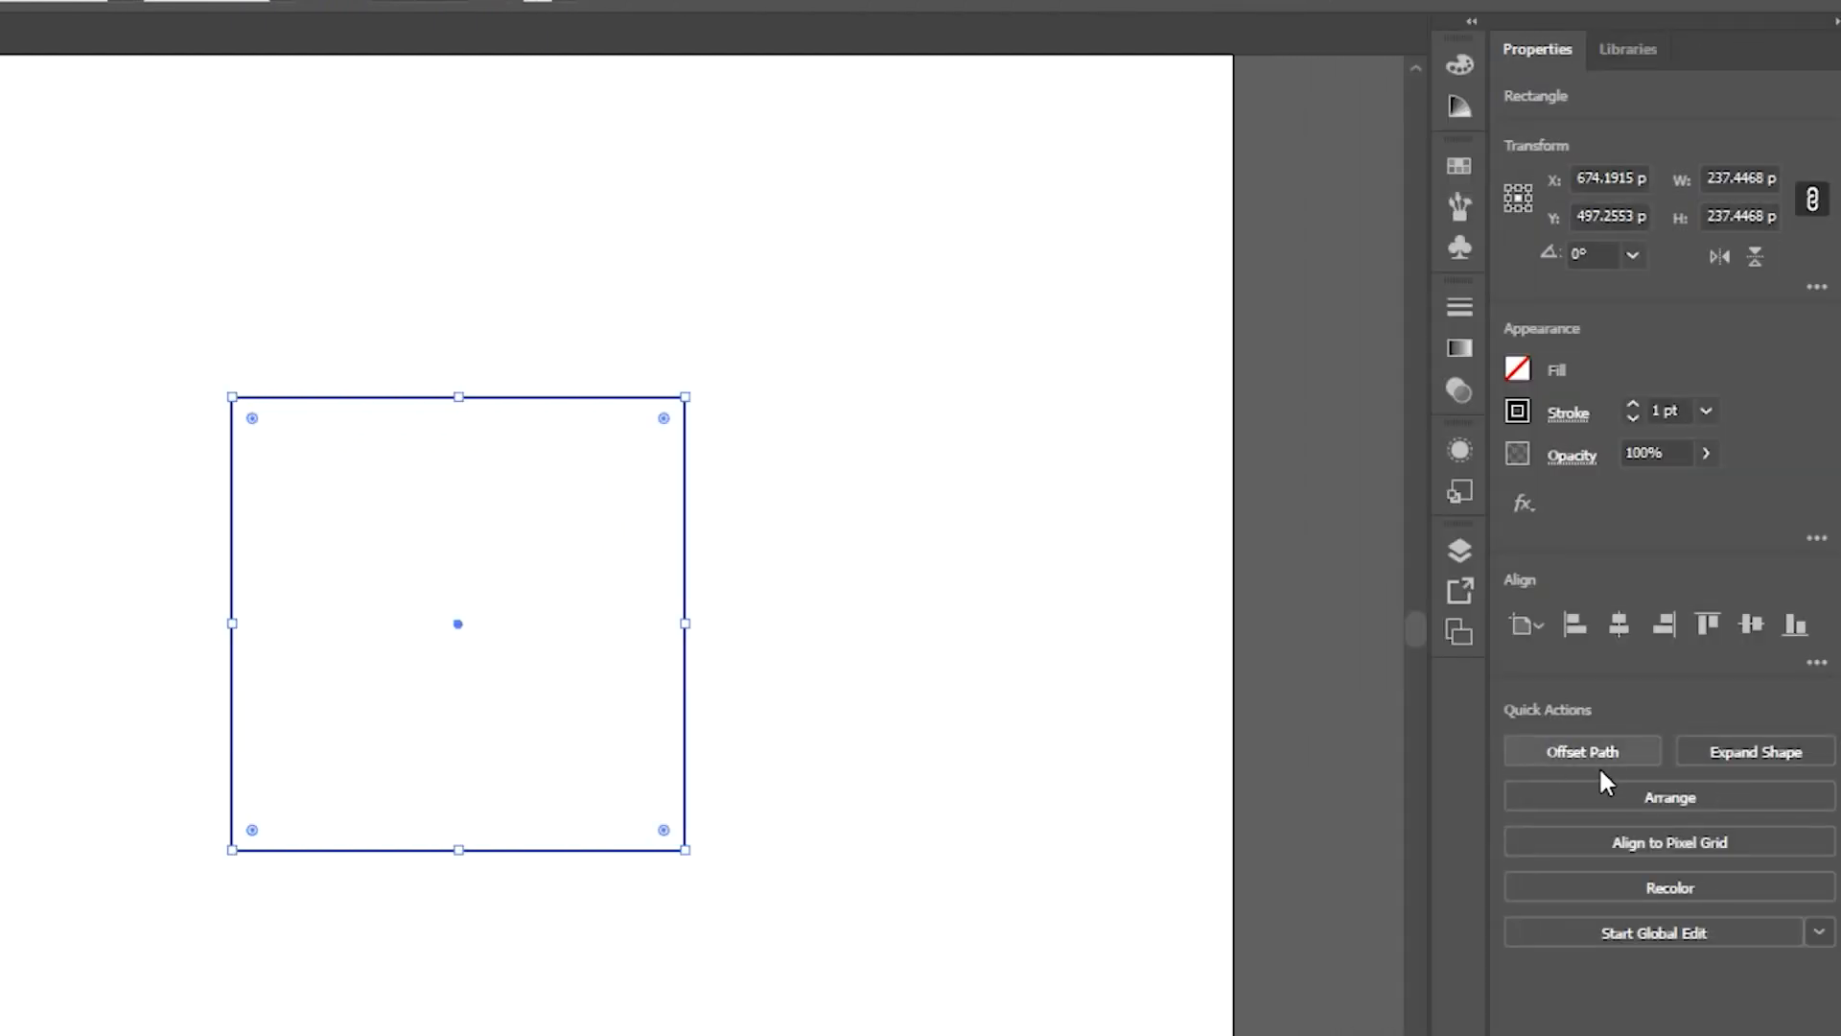
{"action": "left_click", "coordinate": [1569, 413]}
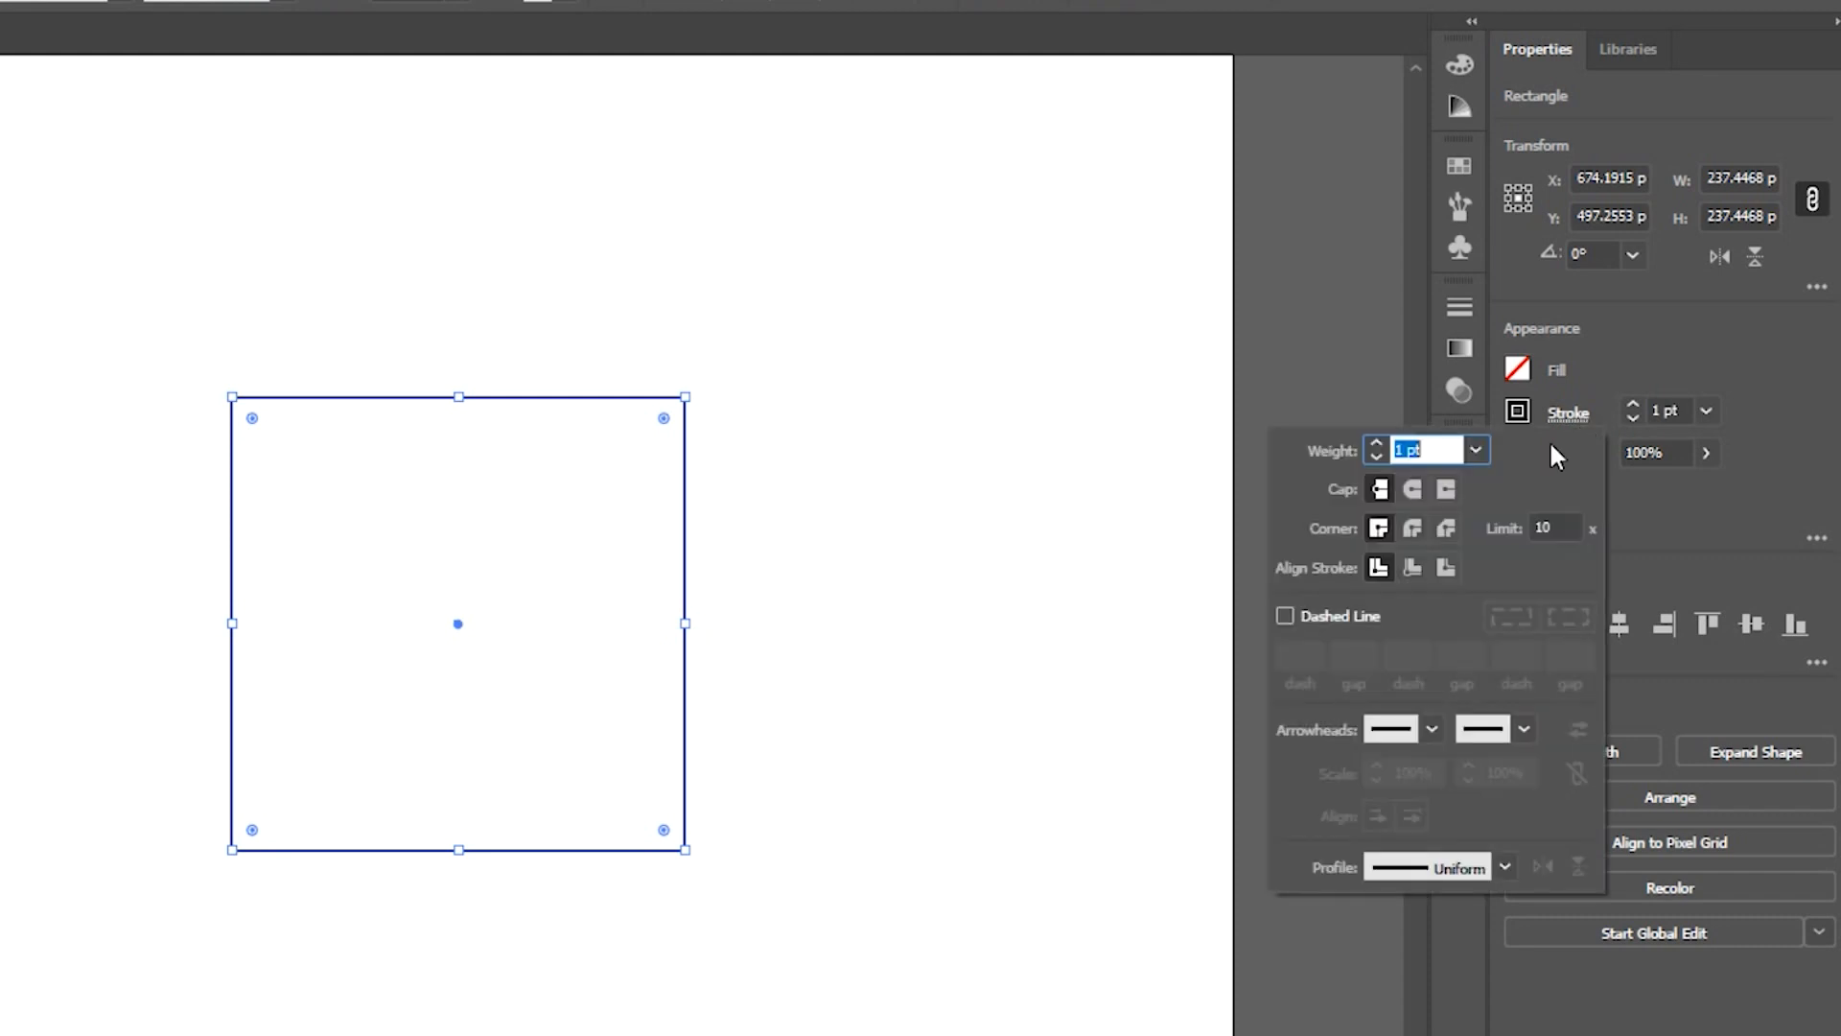
{"action": "left_click", "coordinate": [1329, 622]}
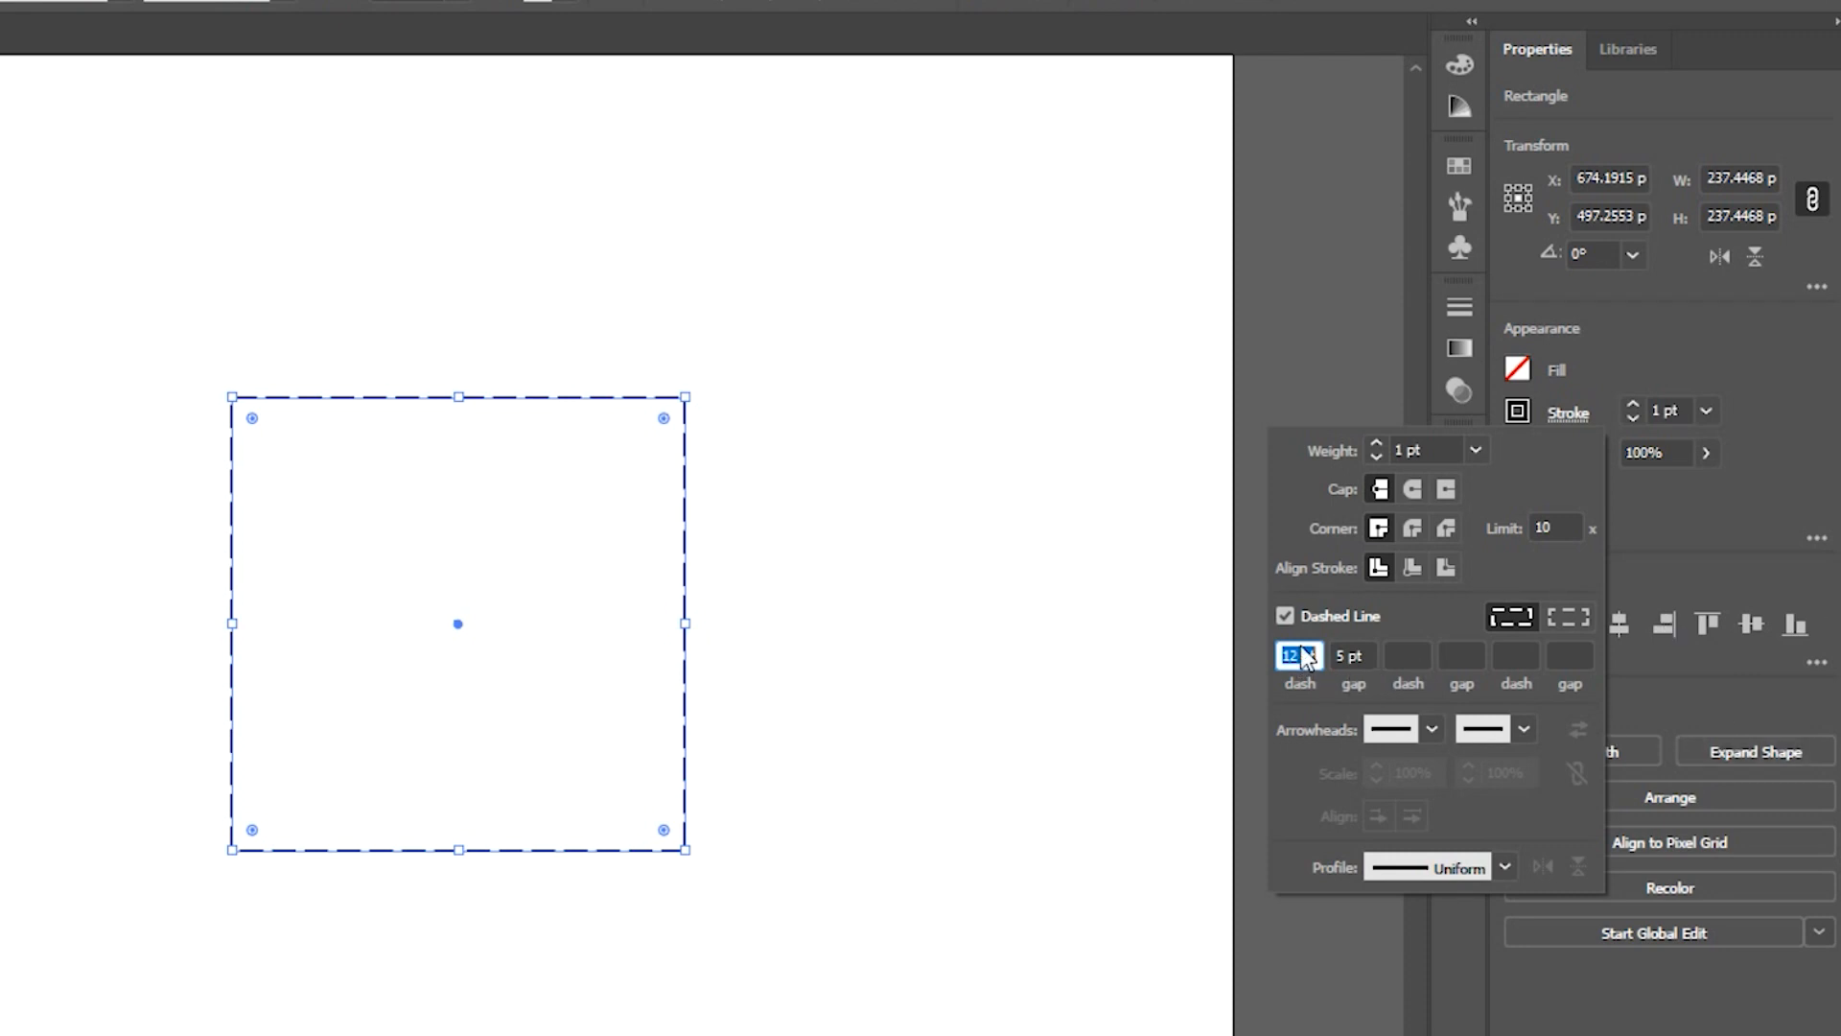
- Examine the dashes around the square's upper-right corner and set them to align to corners and path ends
{"action": "left_click", "coordinate": [812, 445]}
{"action": "scroll", "coordinate": [662, 415], "scroll_direction": "up", "scroll_amount": 7}
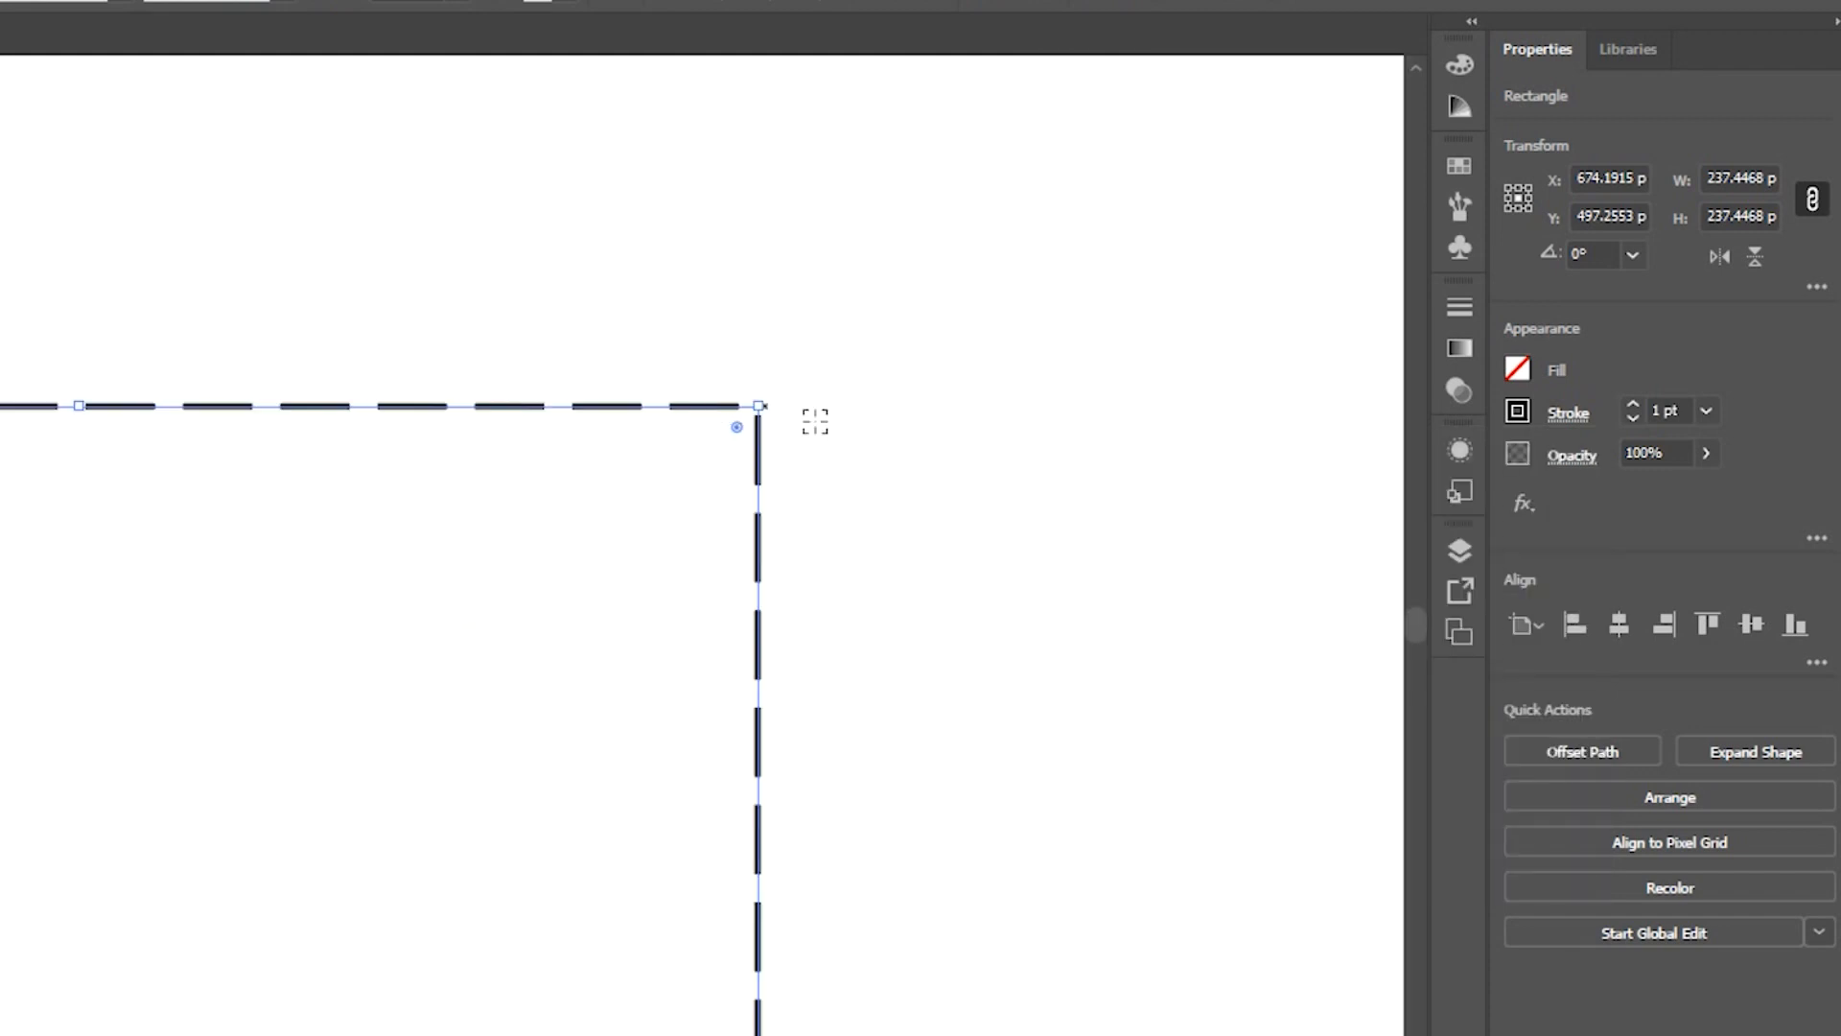
{"action": "scroll", "coordinate": [815, 422], "scroll_direction": "down", "scroll_amount": 2}
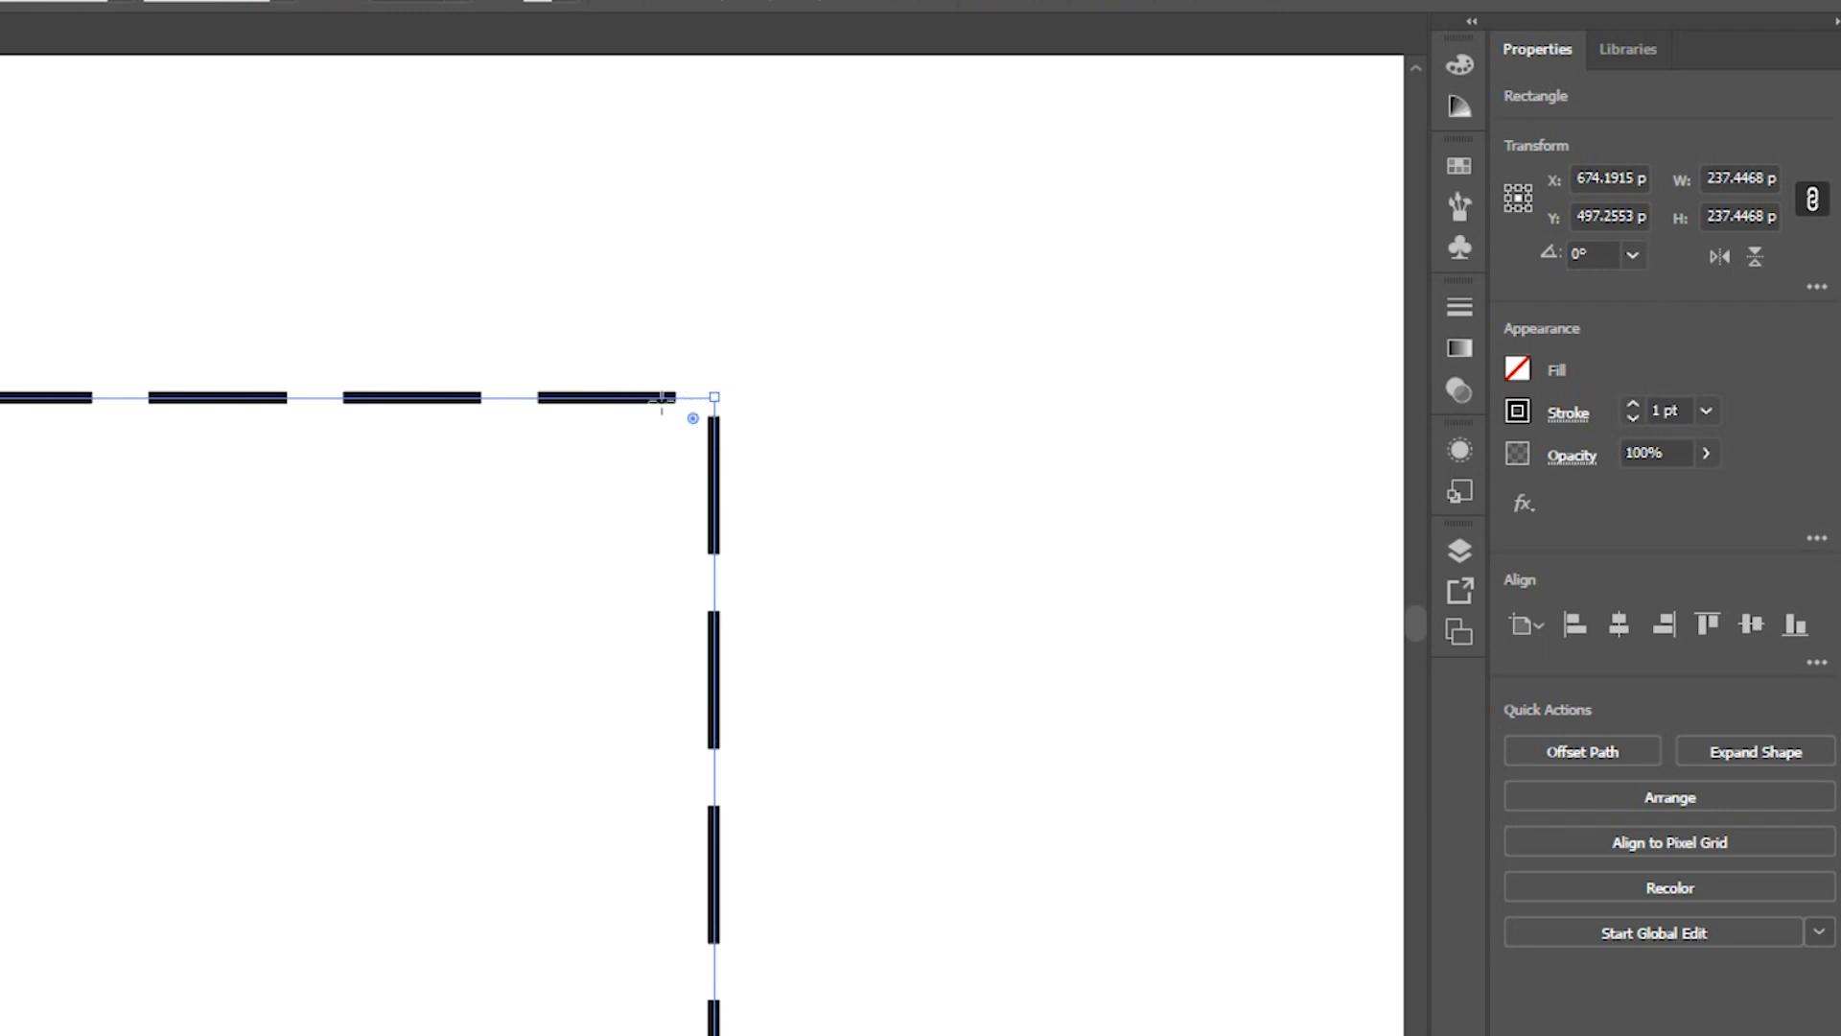
{"action": "left_click", "coordinate": [1578, 417]}
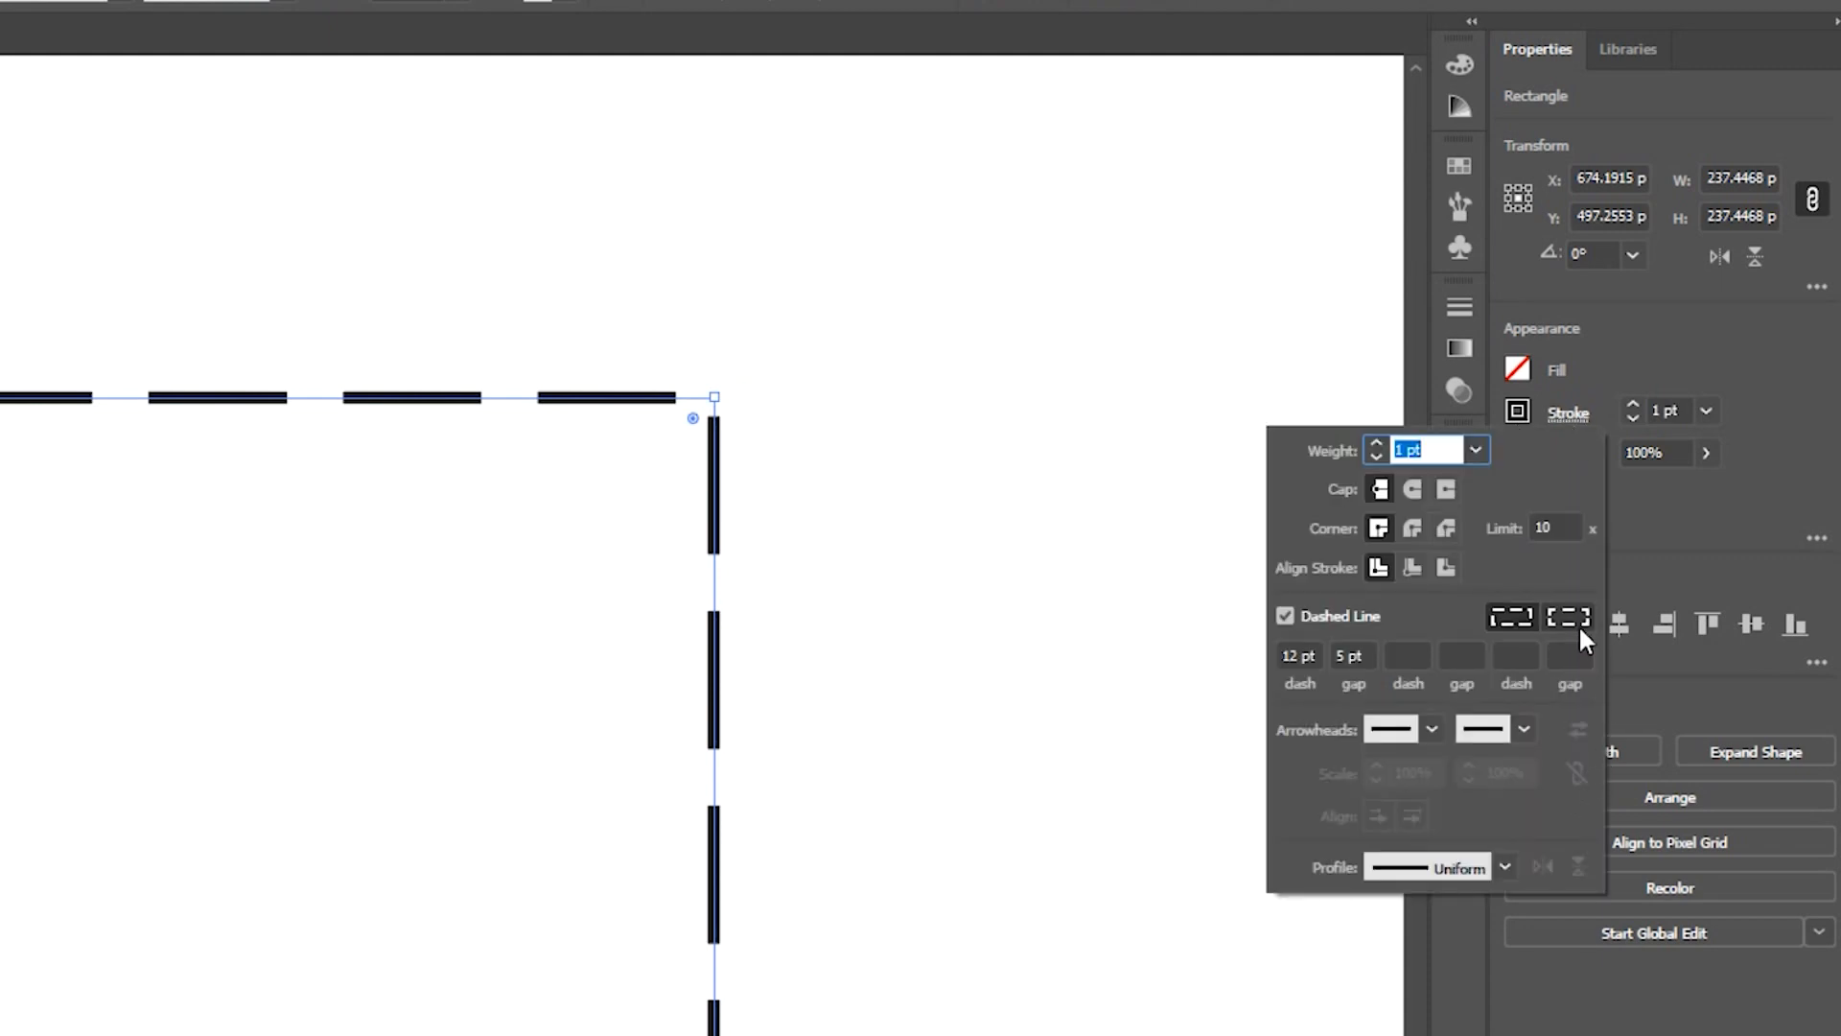
{"action": "left_click", "coordinate": [1576, 622]}
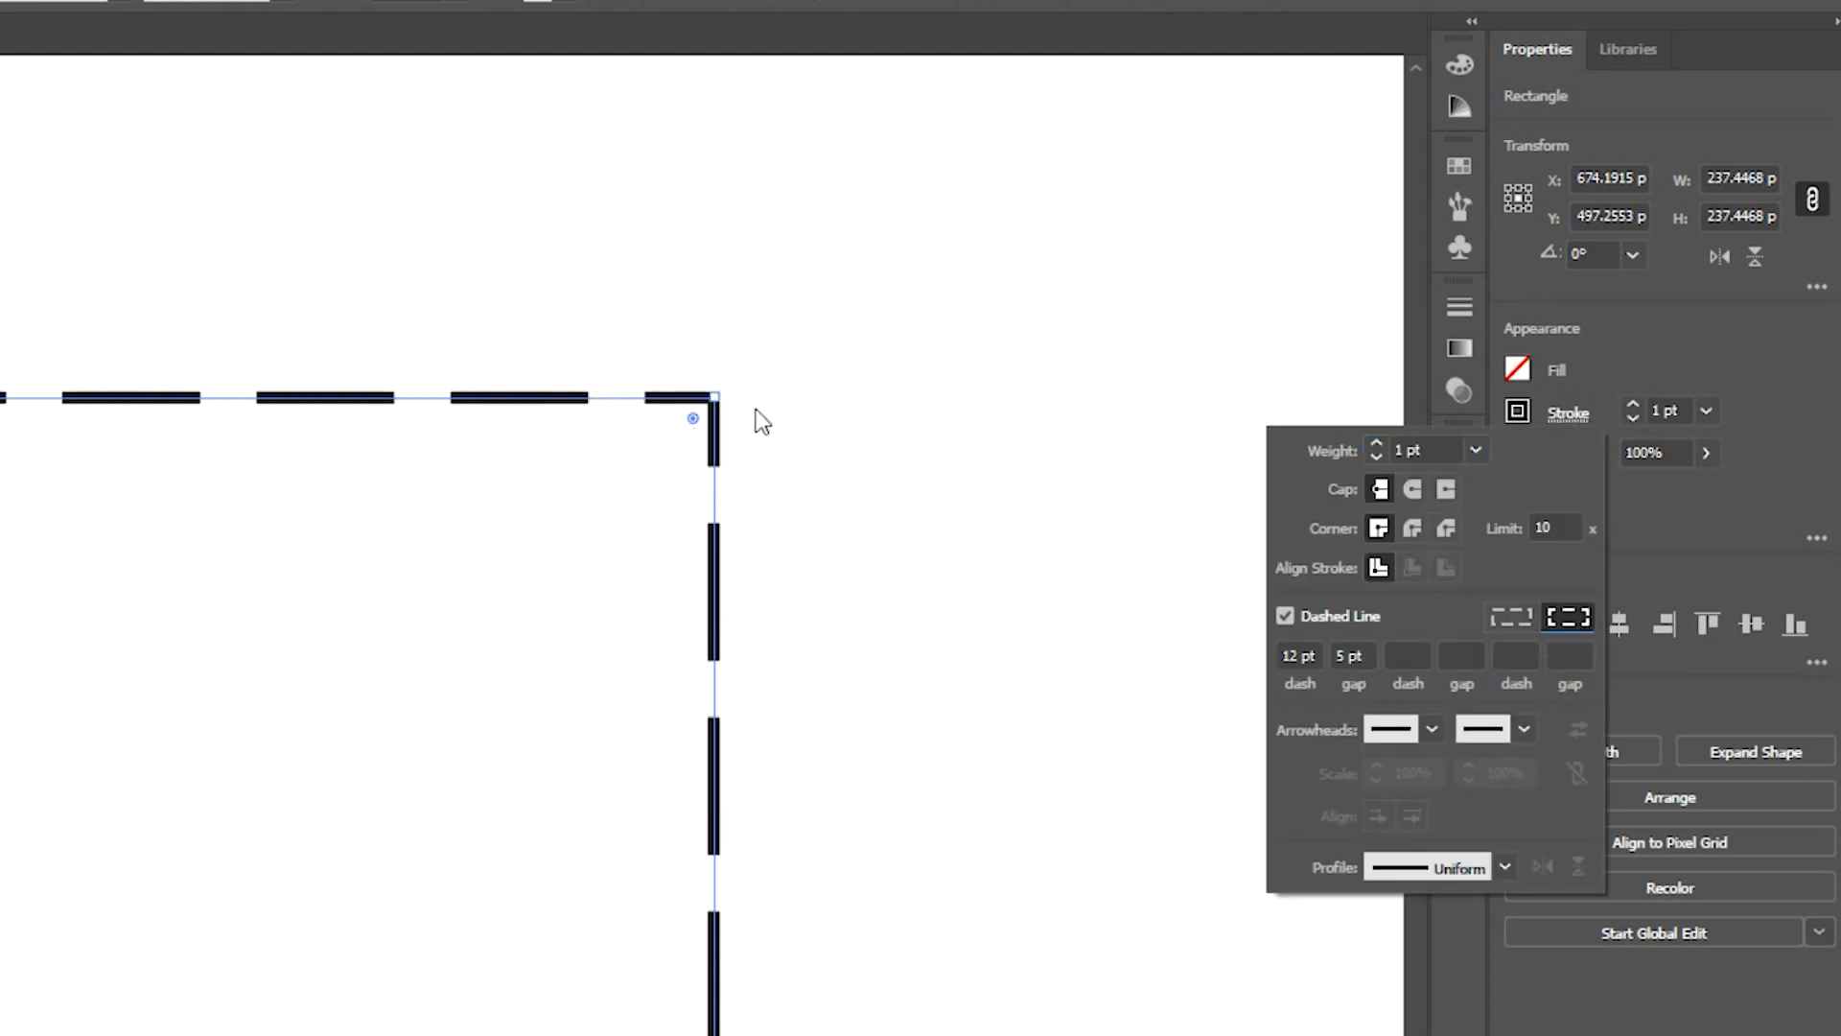
{"action": "left_click", "coordinate": [853, 560]}
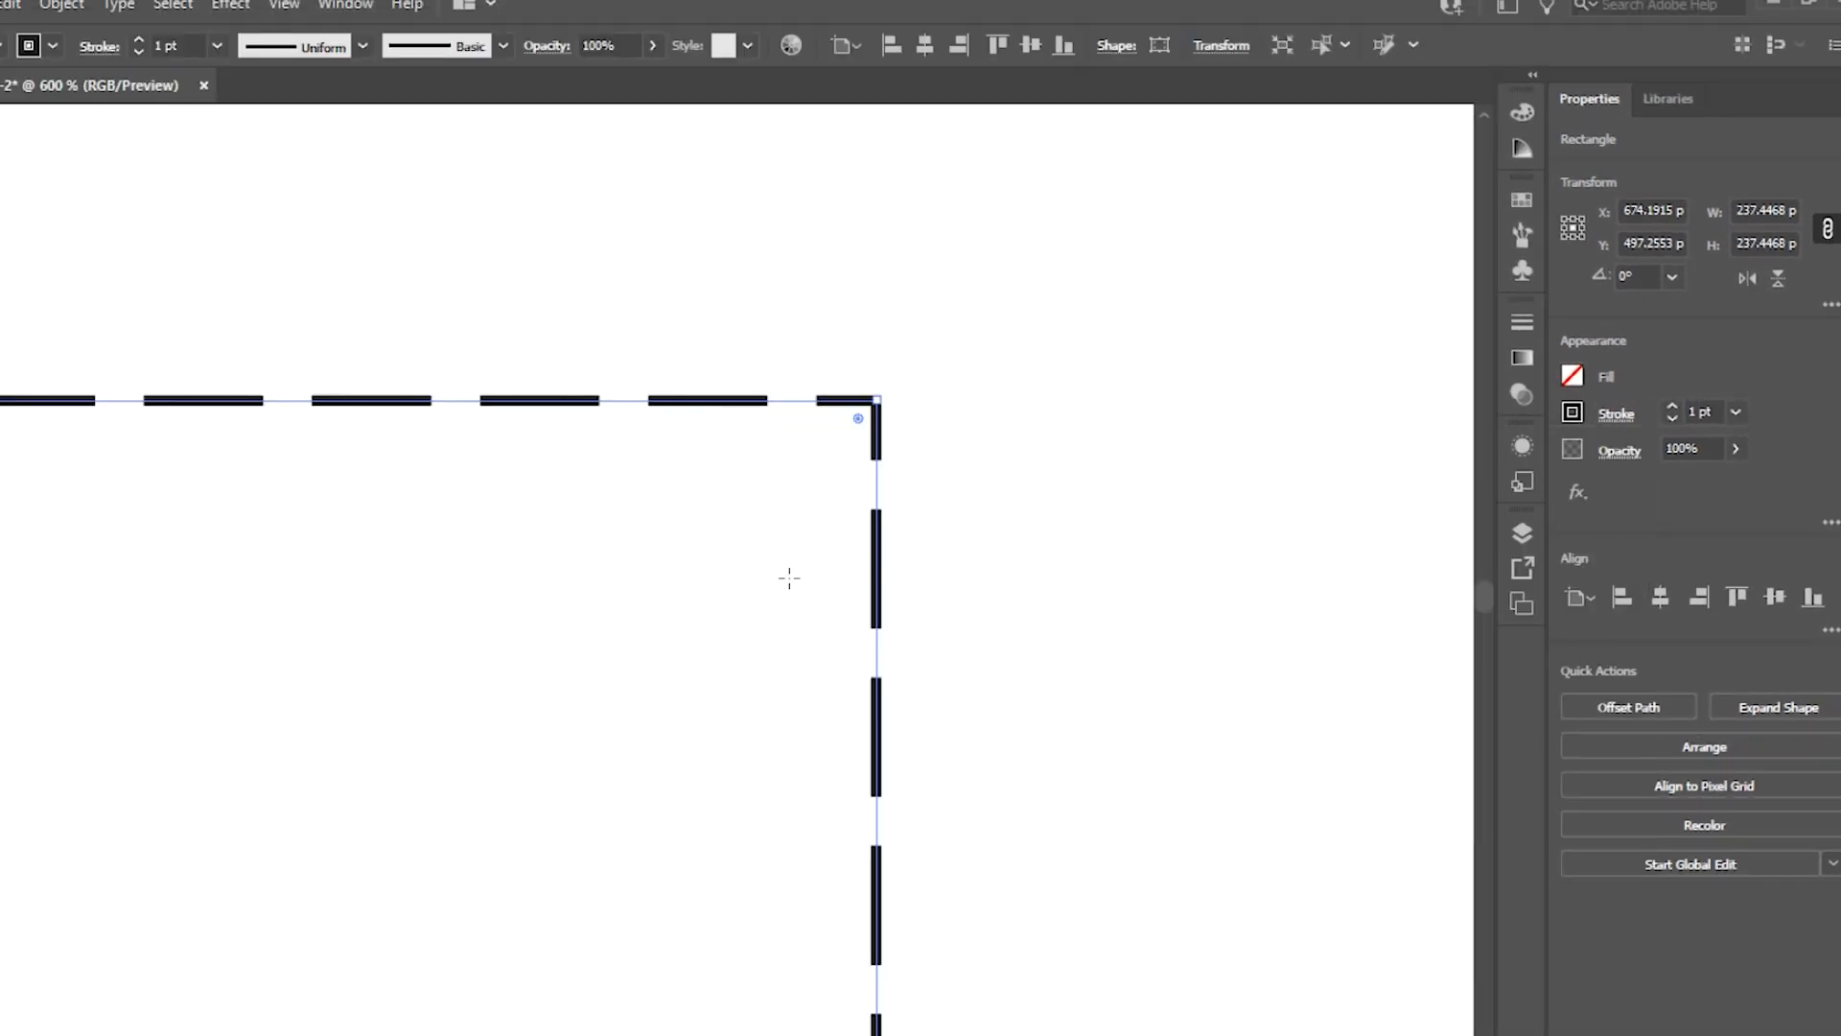
- Examine the square's other corners and set its dashed stroke back to preserving exact dash and gap lengths
{"action": "scroll", "coordinate": [608, 600], "scroll_direction": "down", "scroll_amount": 2}
{"action": "scroll", "coordinate": [782, 586], "scroll_direction": "left", "scroll_amount": 5}
{"action": "scroll", "coordinate": [1060, 547], "scroll_direction": "down", "scroll_amount": 8}
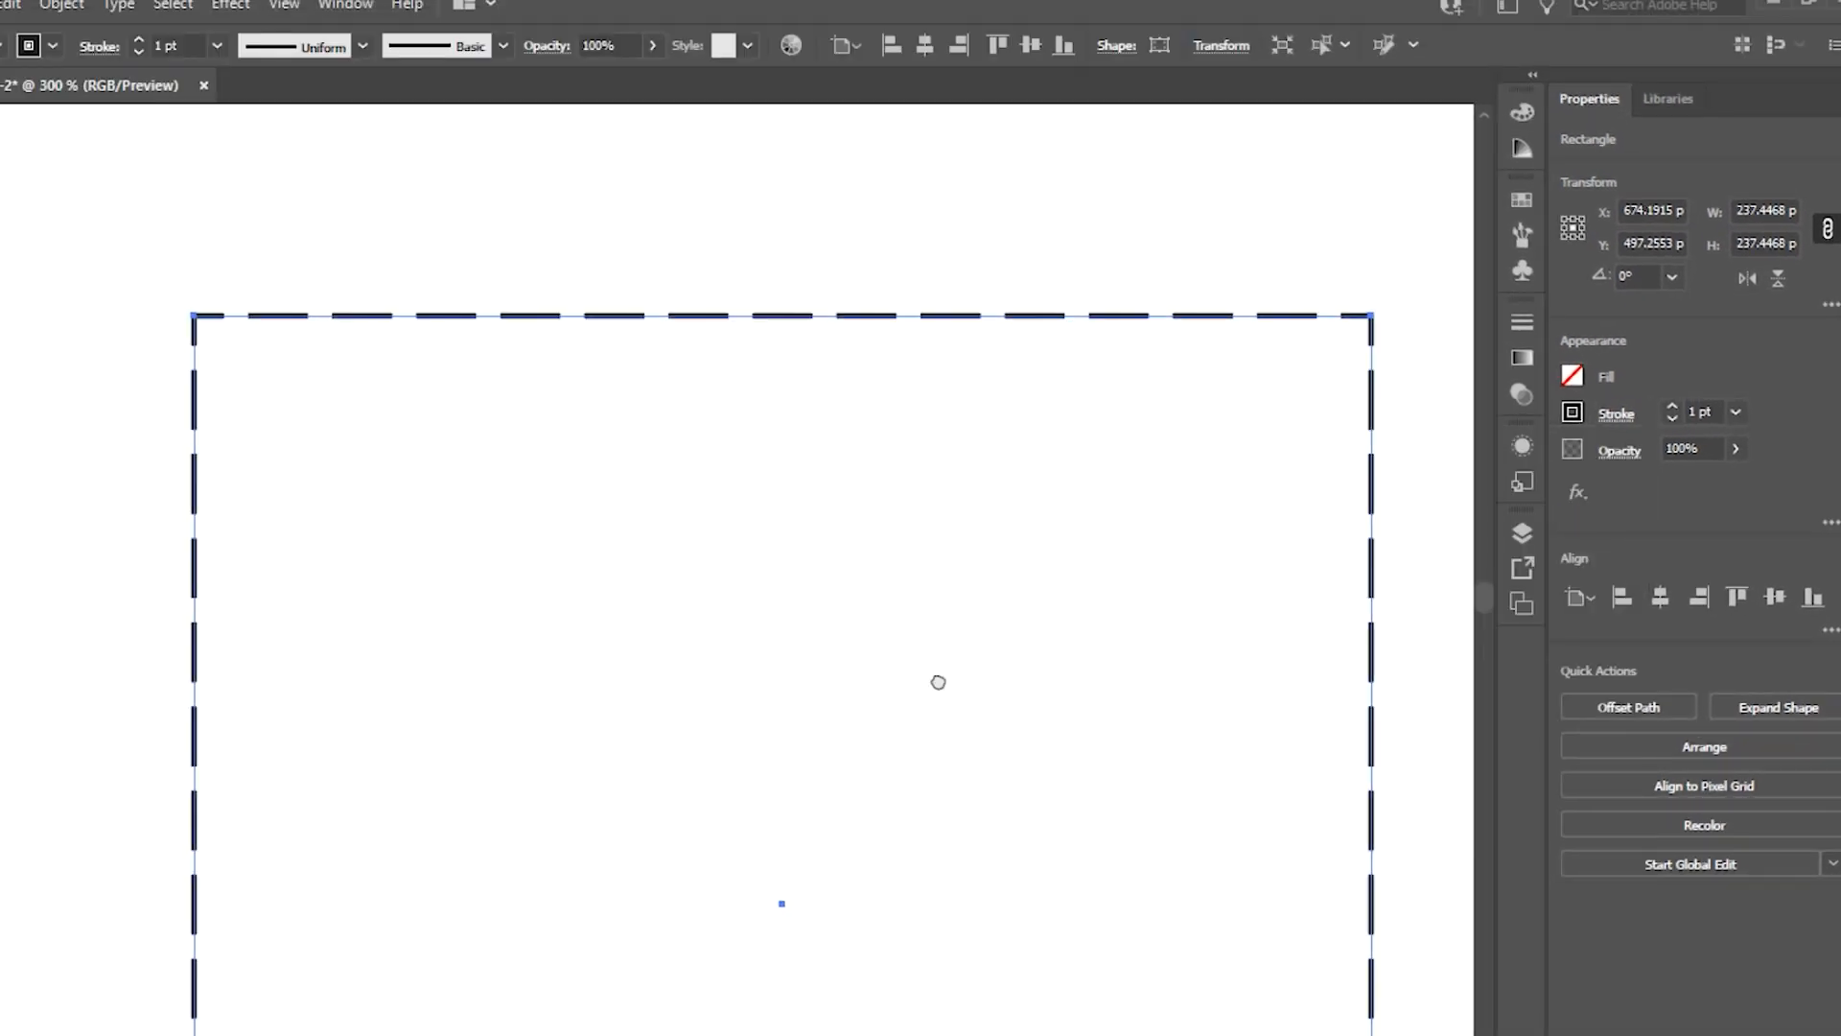
{"action": "scroll", "coordinate": [895, 733], "scroll_direction": "down", "scroll_amount": 5}
{"action": "scroll", "coordinate": [843, 272], "scroll_direction": "up", "scroll_amount": 2}
{"action": "left_click", "coordinate": [1616, 413]}
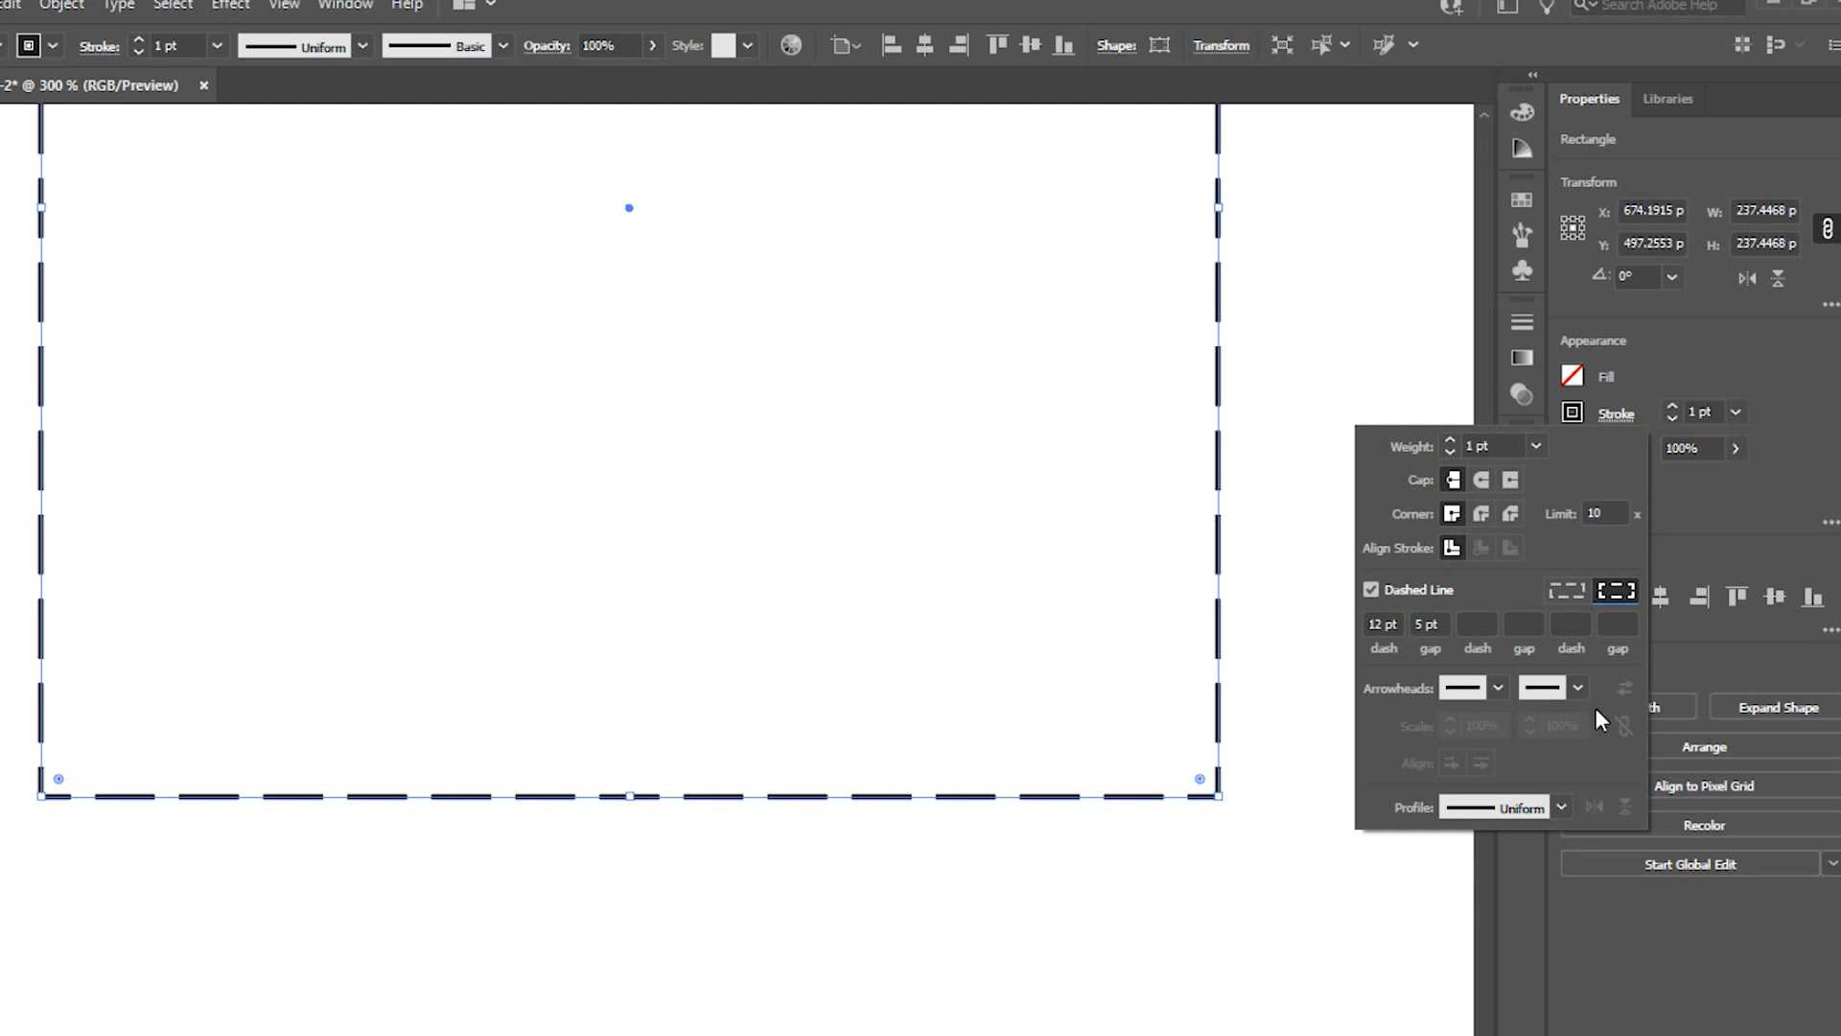
{"action": "left_click", "coordinate": [1561, 590]}
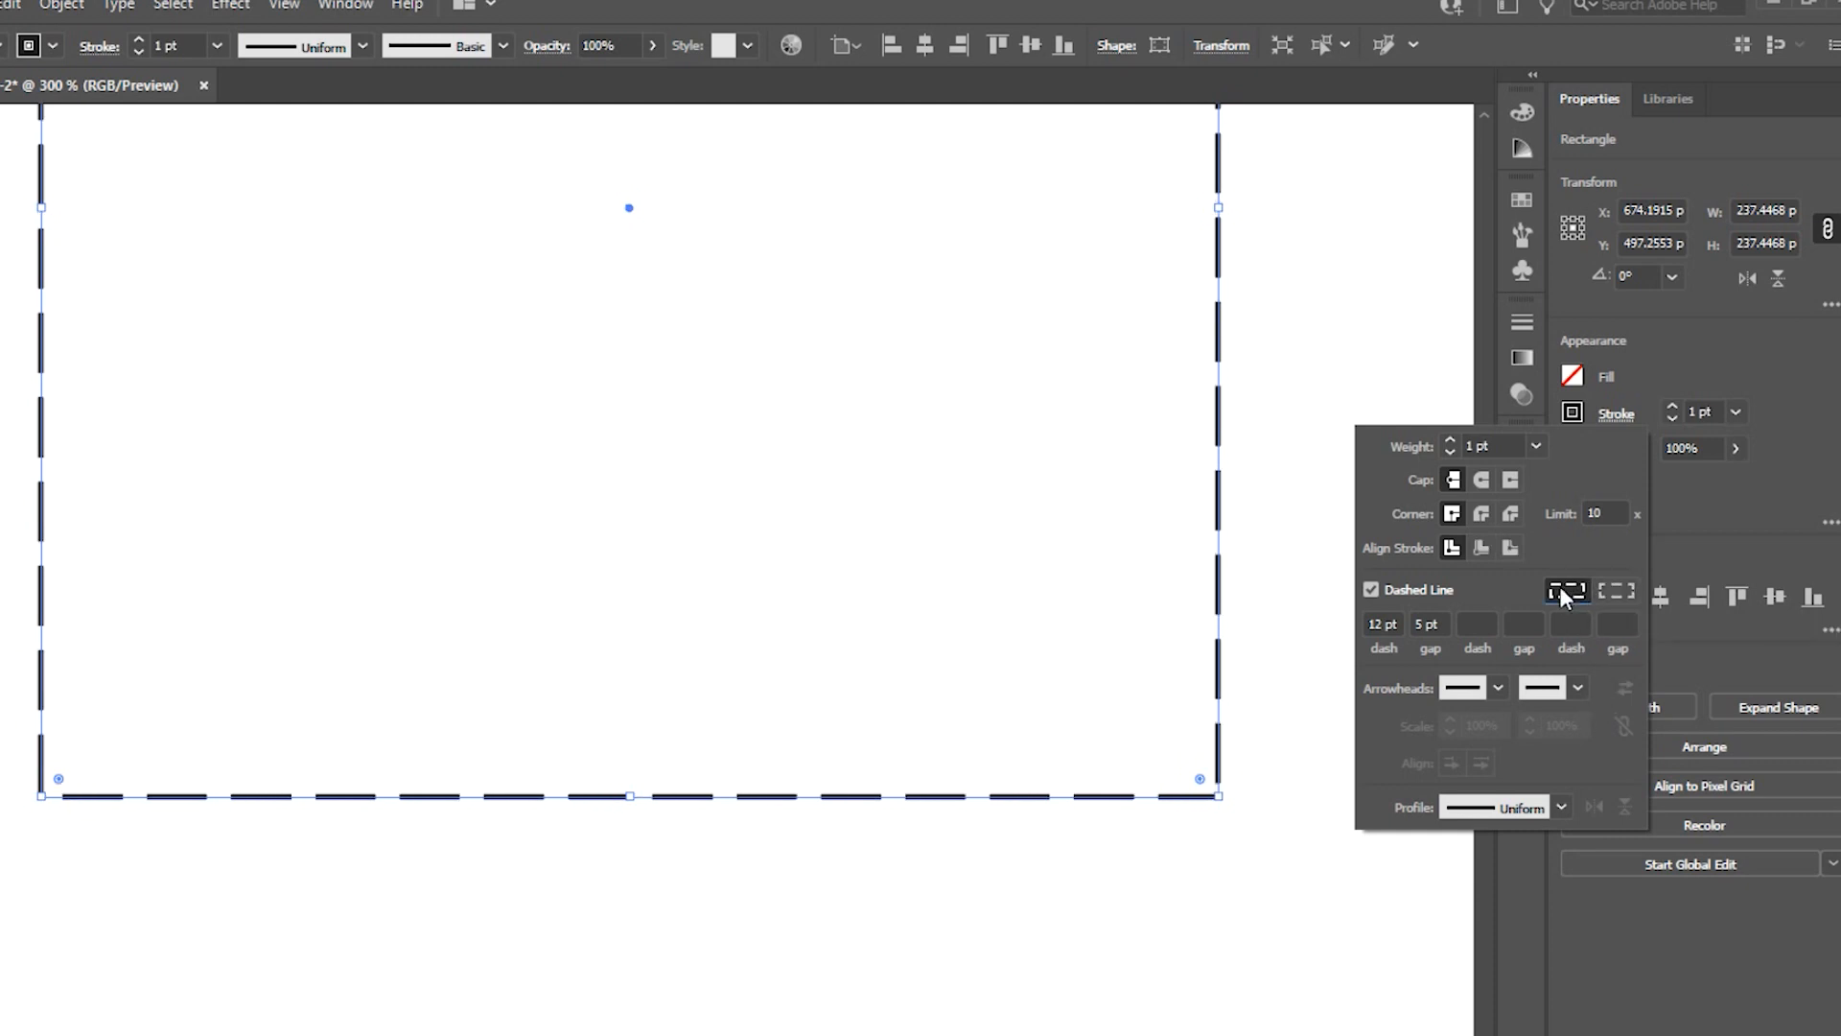